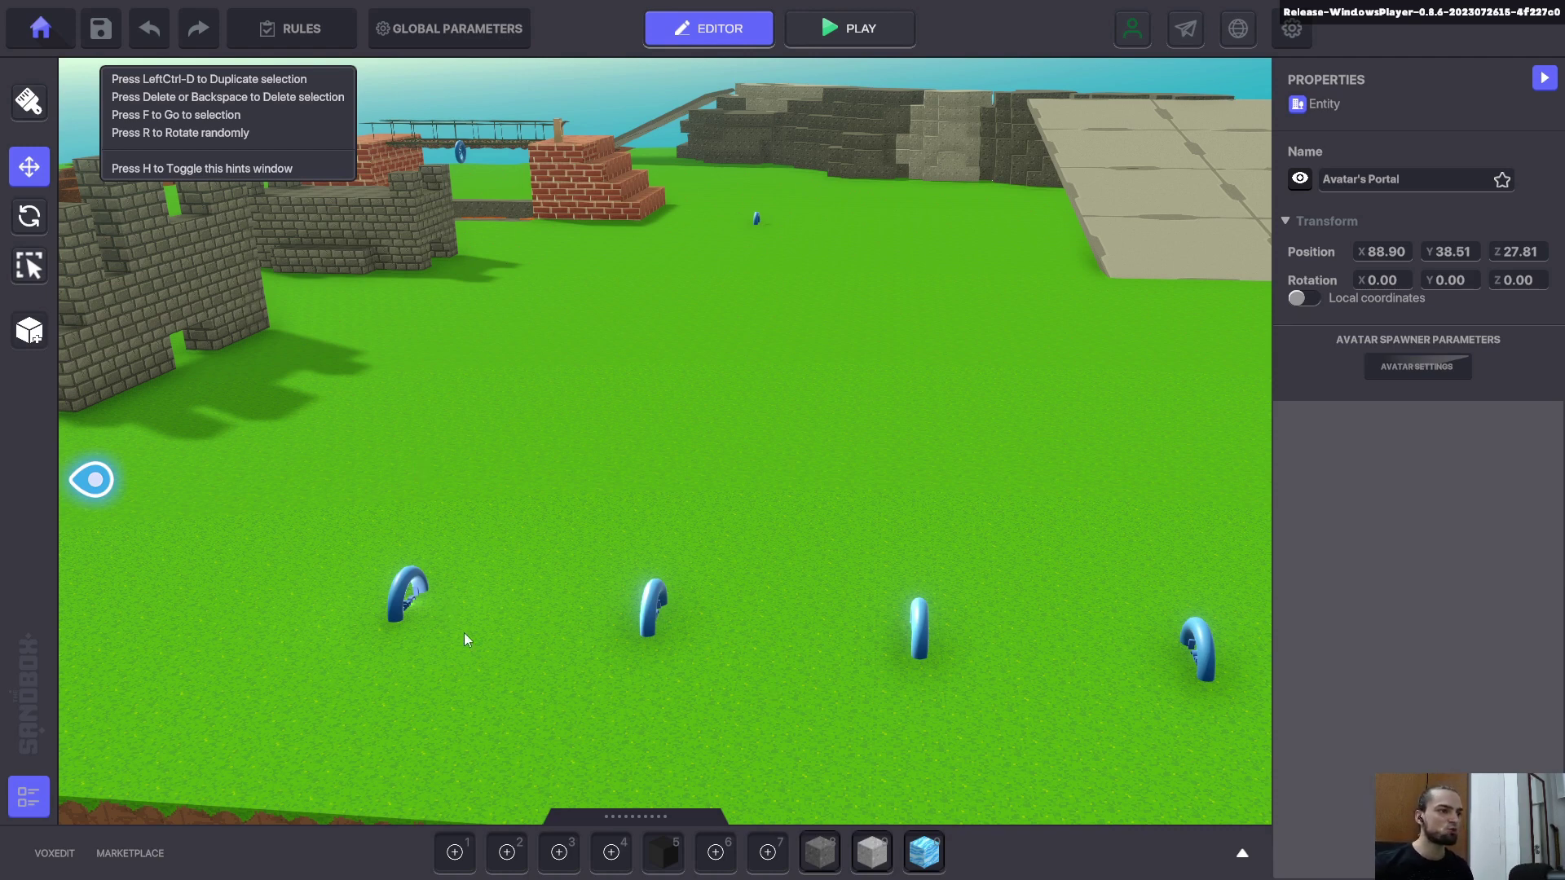
Select the Logic Light Asset on the grass, clear the asset library search, and show the Logic category
key("w")
left_click(636, 602)
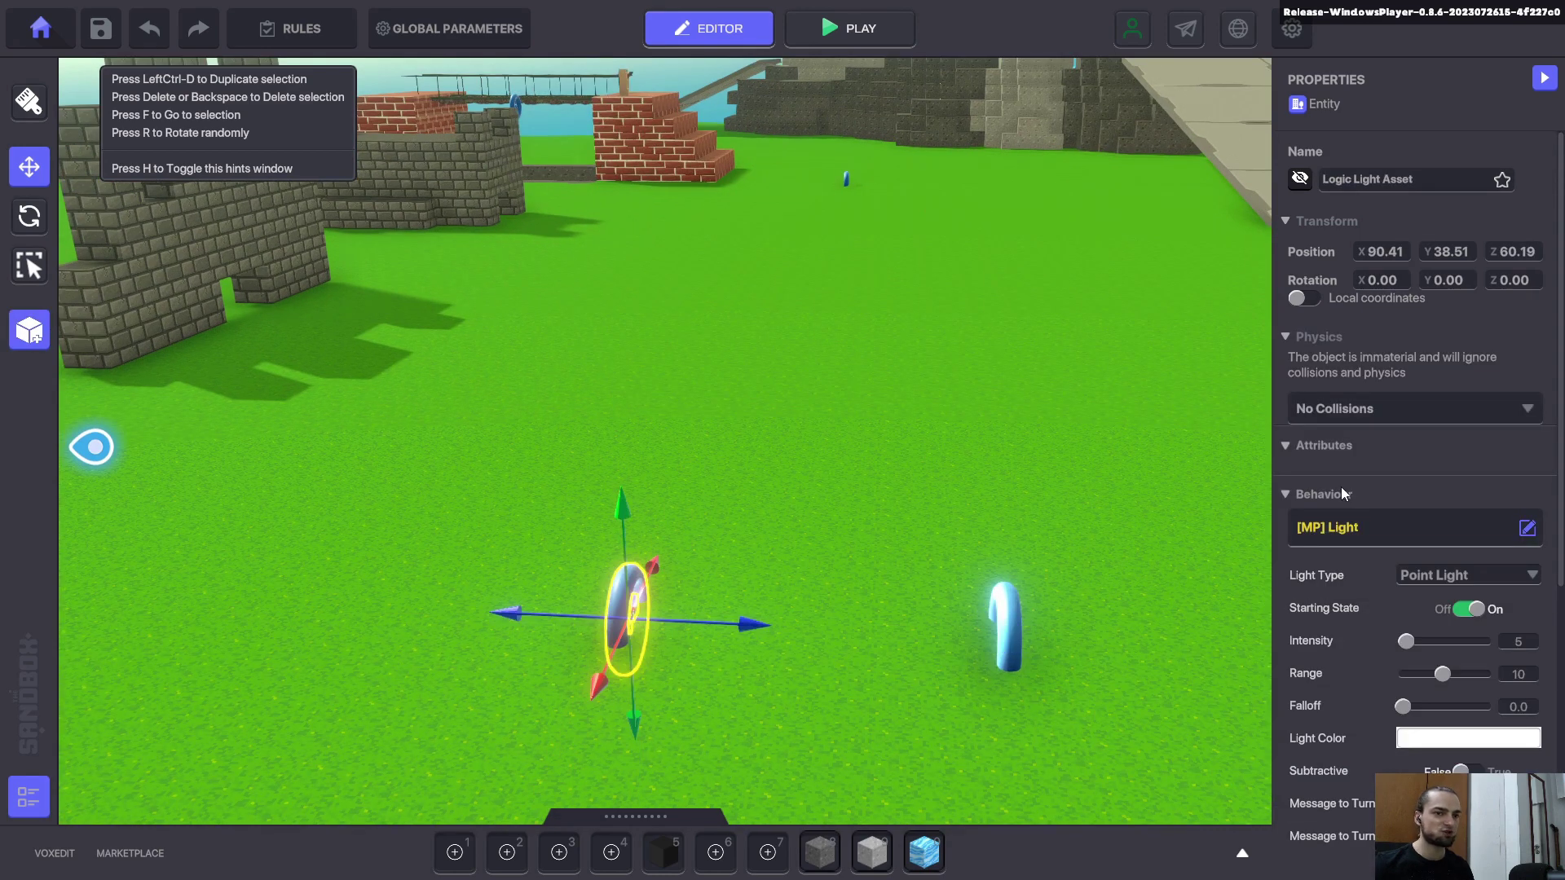
key("Tab")
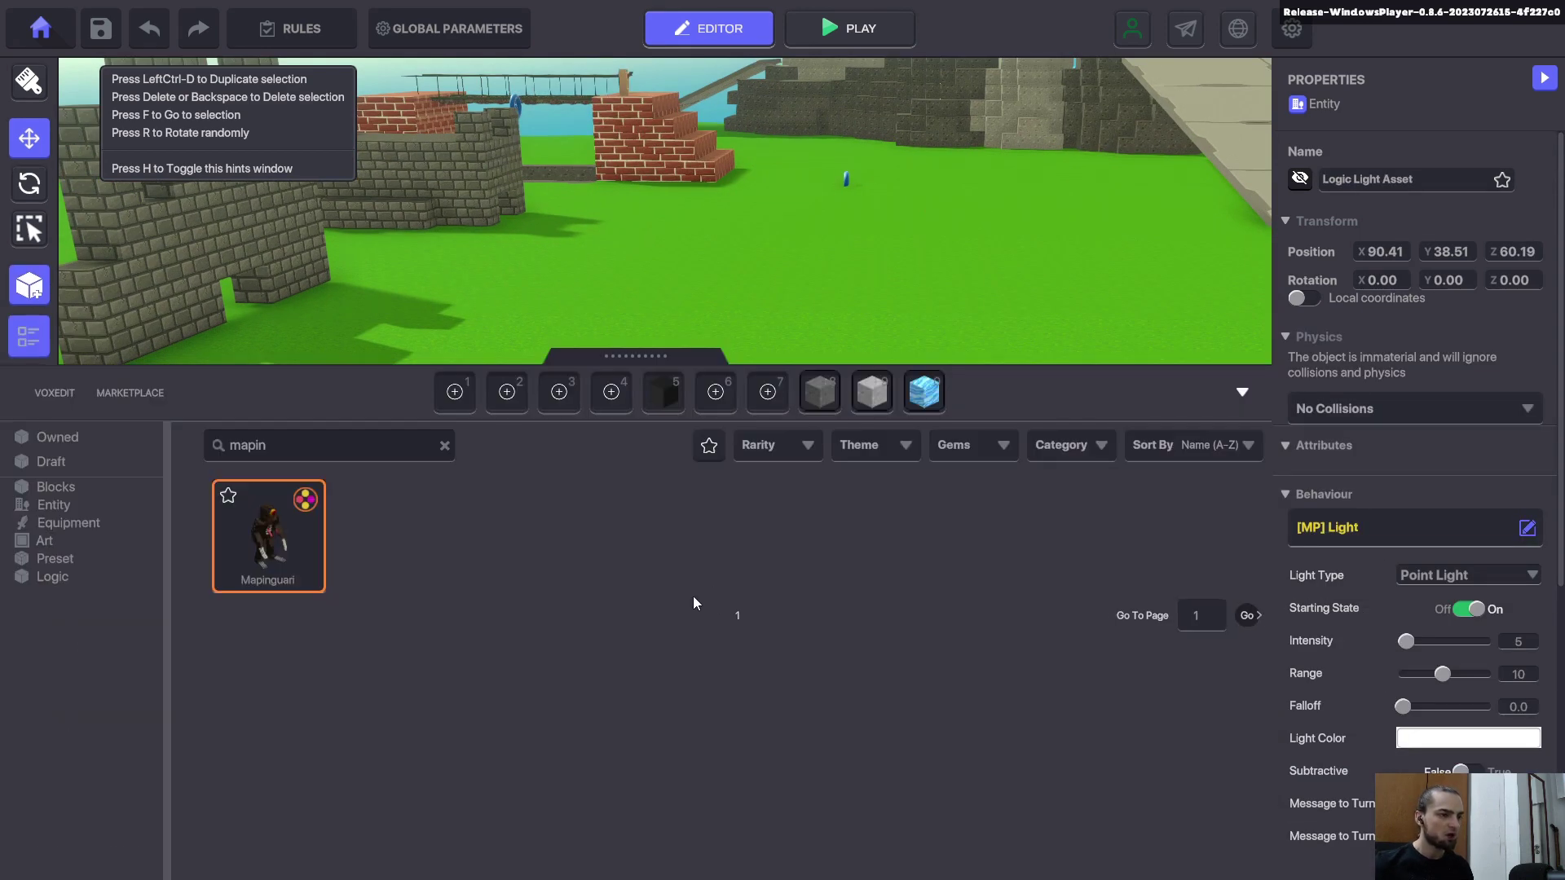
key("Tab")
key("Tab")
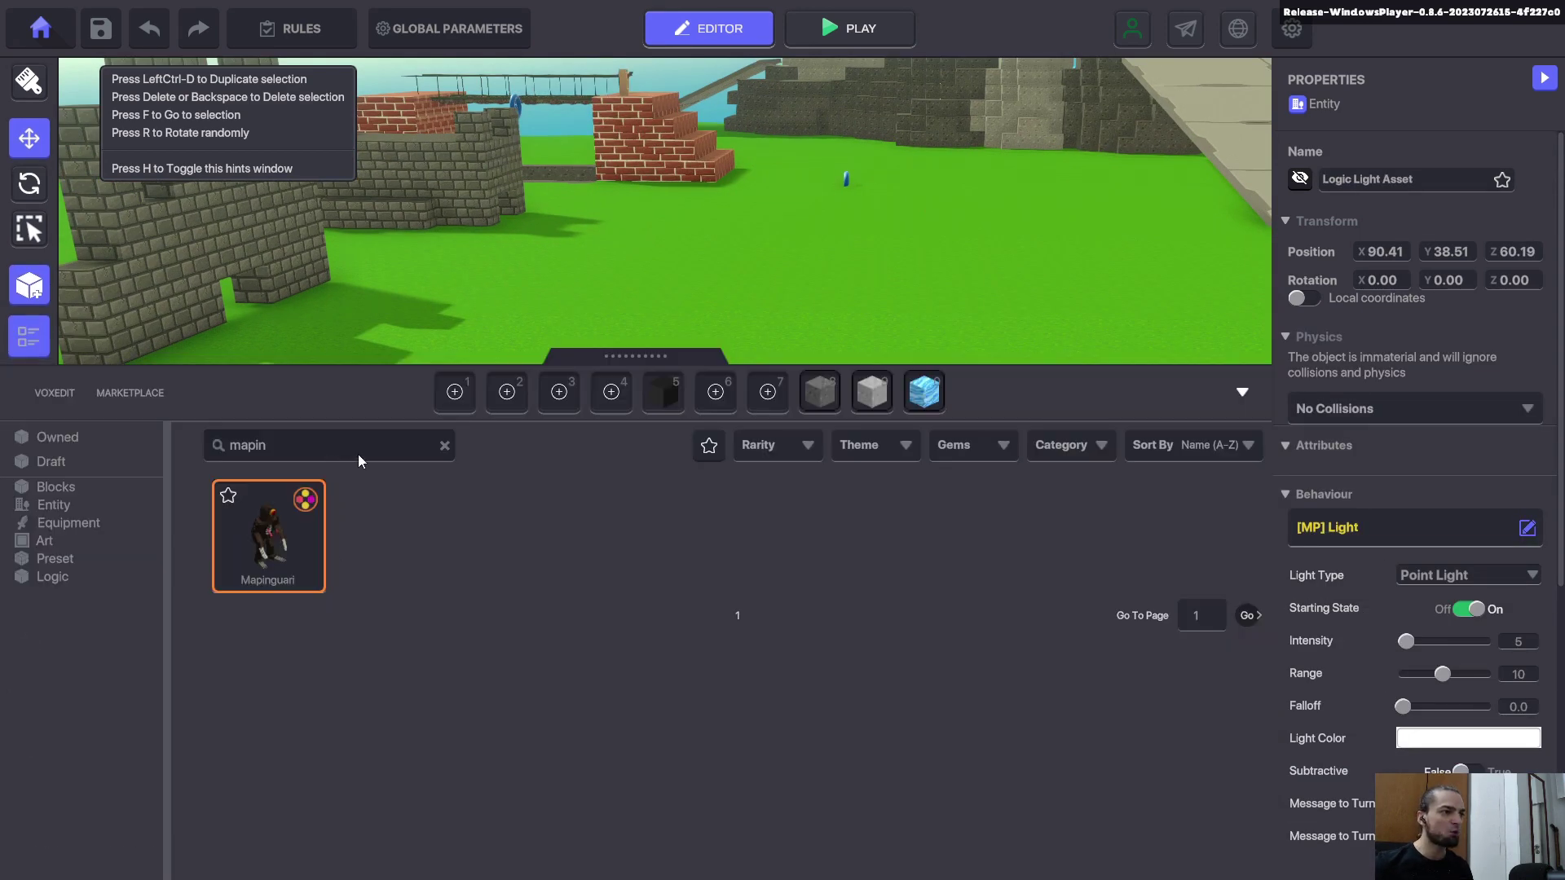
left_click(445, 445)
left_click(40, 582)
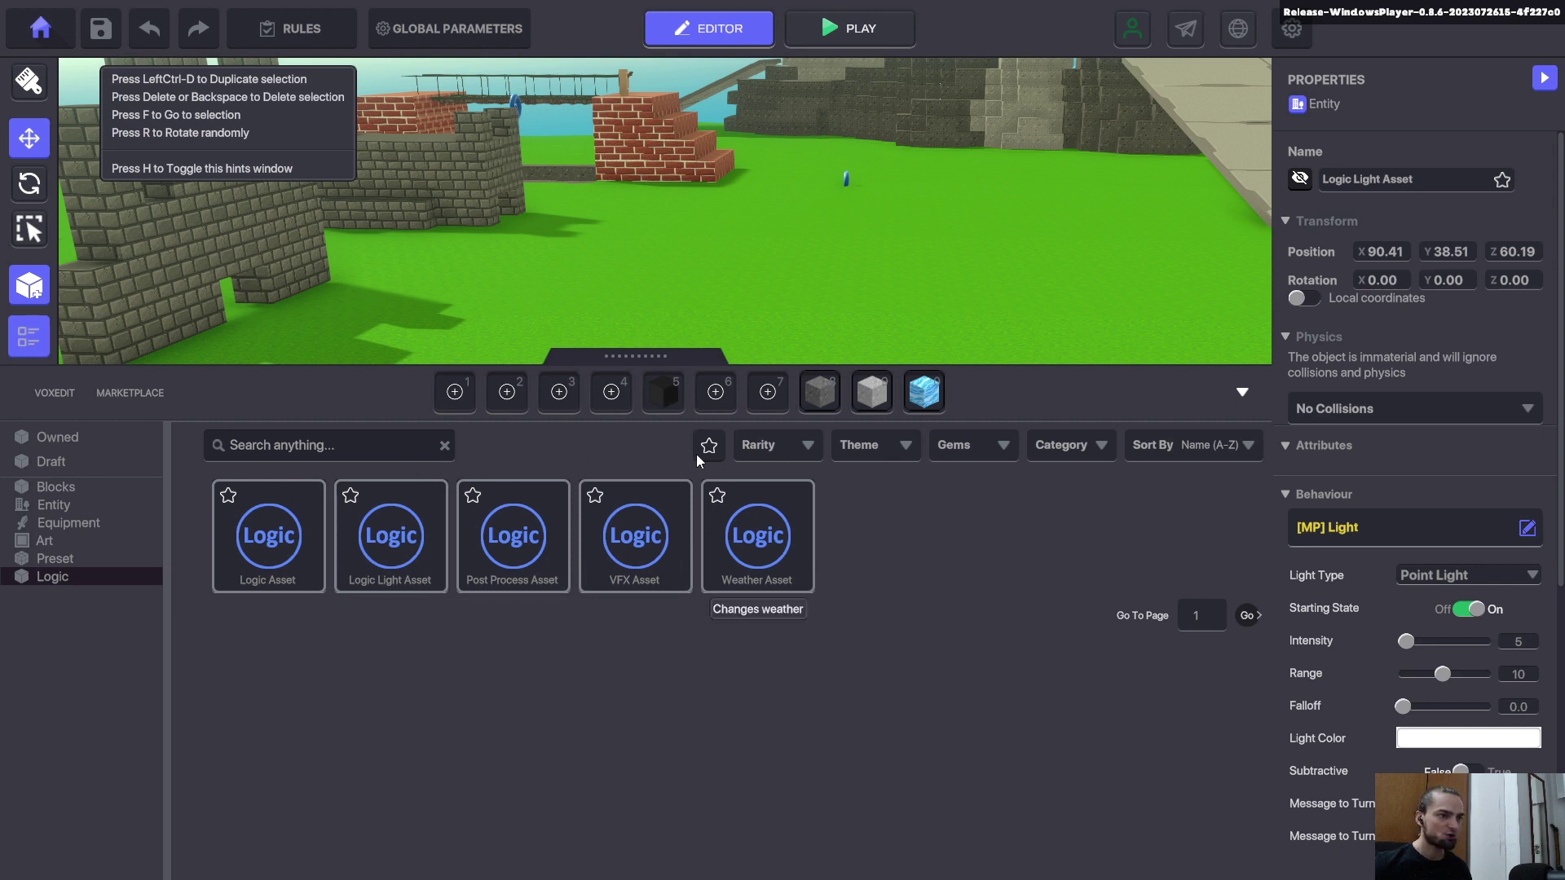
Browse the details of the logic assets from Logic Light Asset through Weather Asset, and close the library
left_click(406, 530)
key("Right")
key("Right")
key("Right")
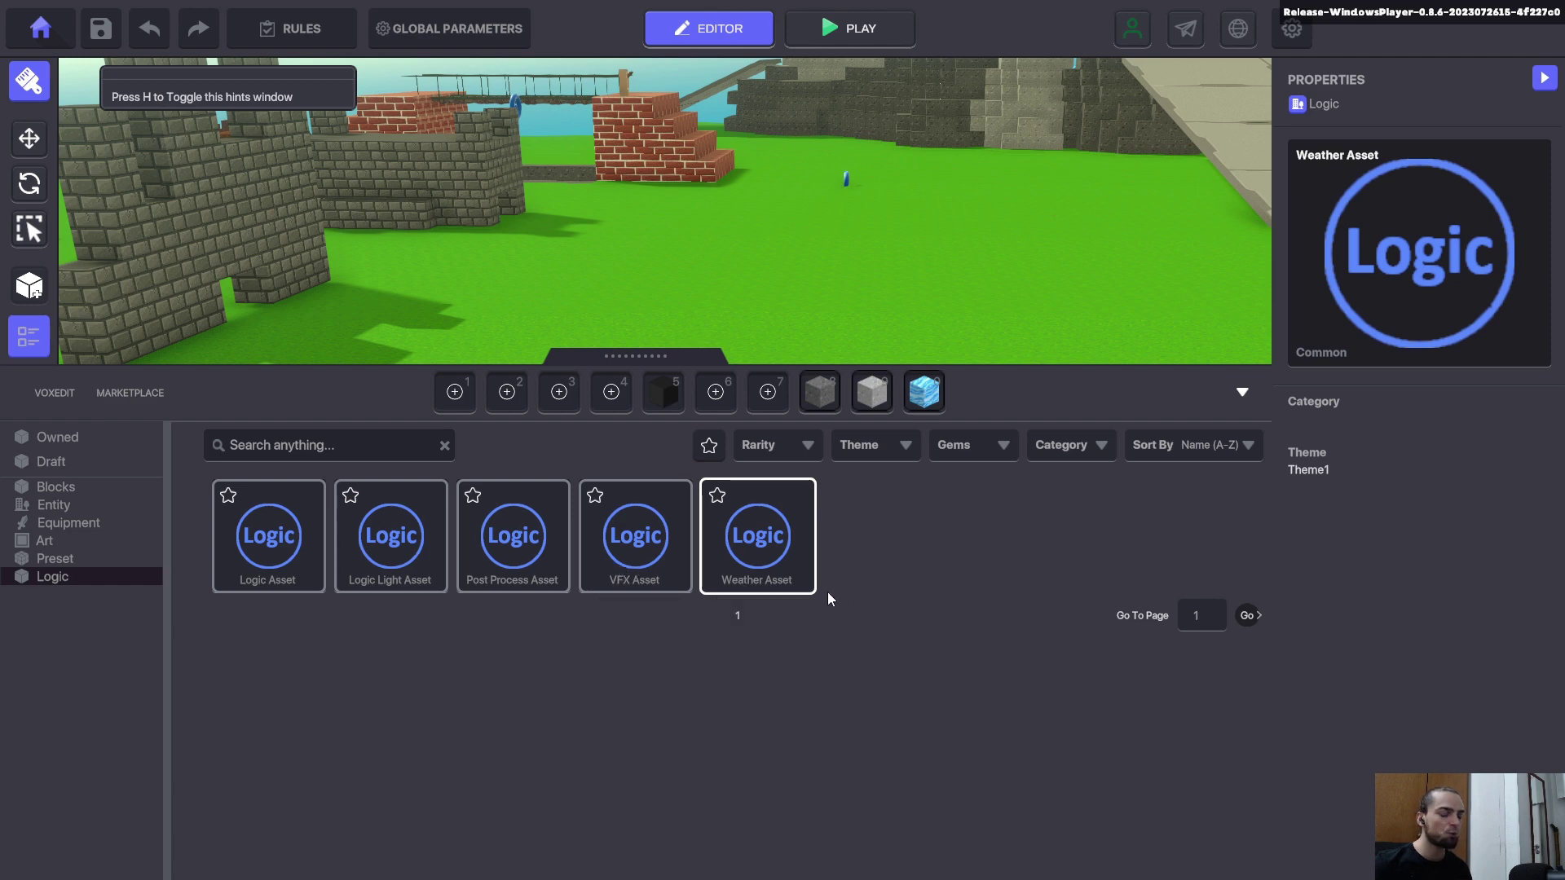
key("Tab")
key("Escape")
Select the Logic Light Asset on the grass and raise it to about Y 39.83
scroll(825, 613, "down", 4)
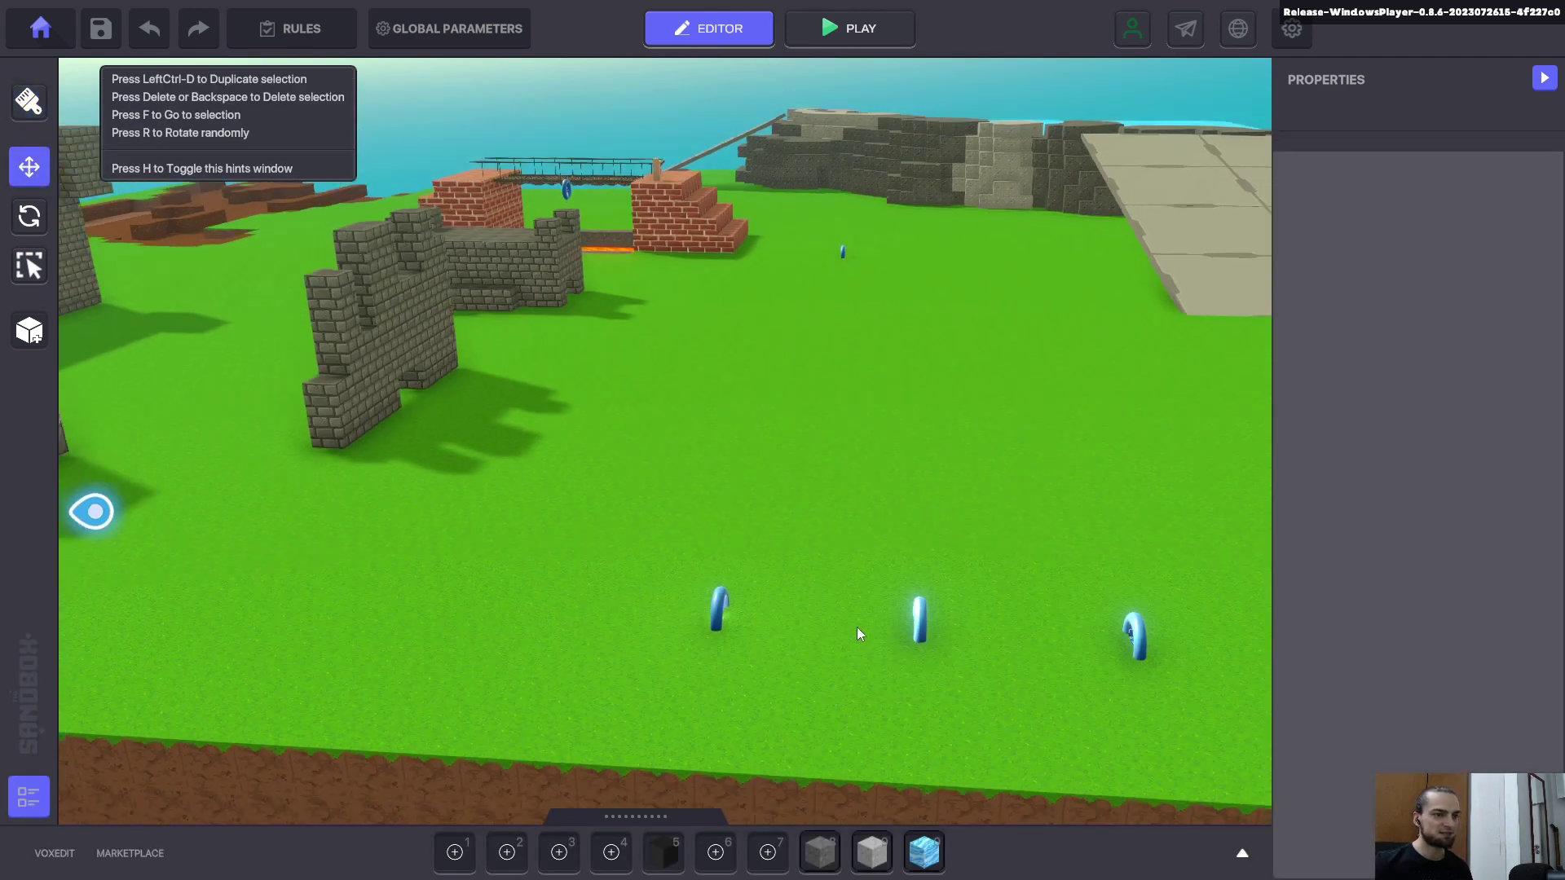
middle_click_drag(858, 630, 756, 628)
scroll(756, 628, "up", 2)
left_click(438, 567)
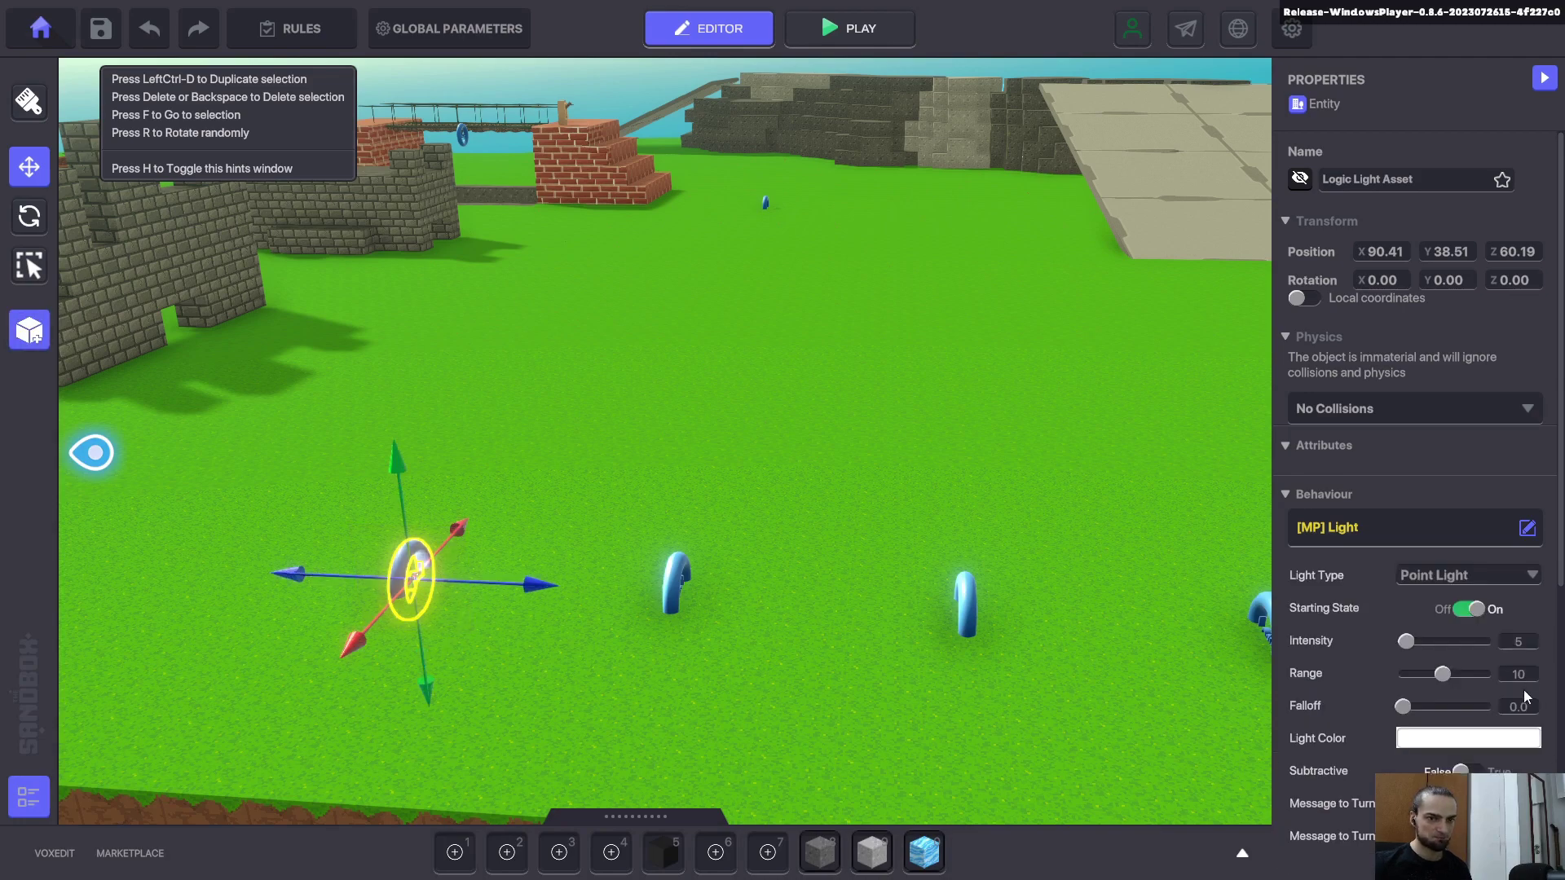
scroll(917, 660, "up", 2)
key("a")
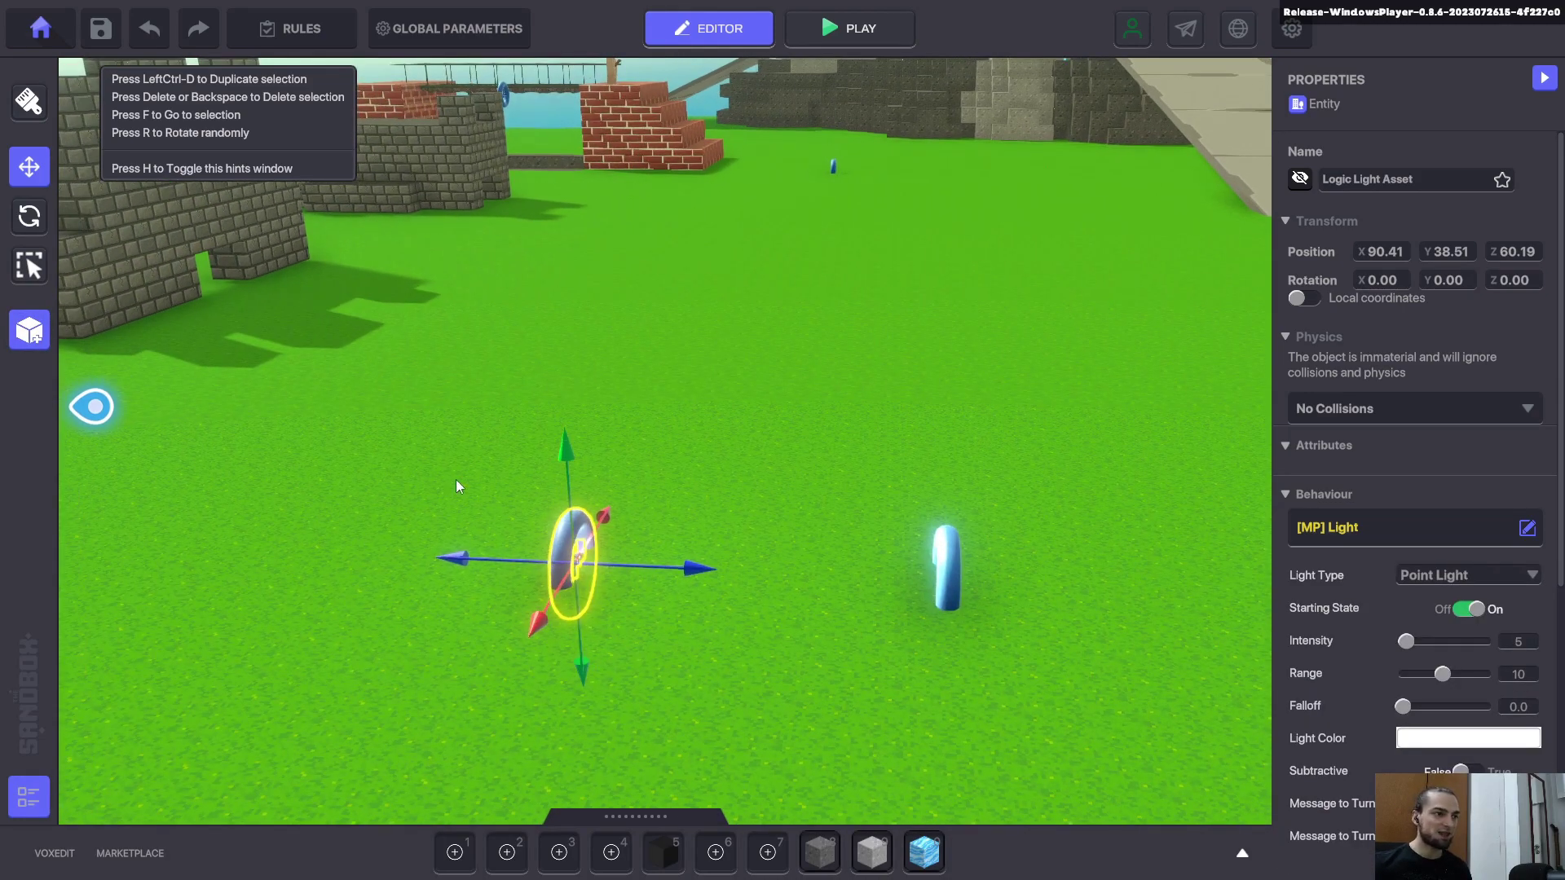
right_click_drag(657, 574, 542, 481)
middle_click_drag(542, 481, 605, 600)
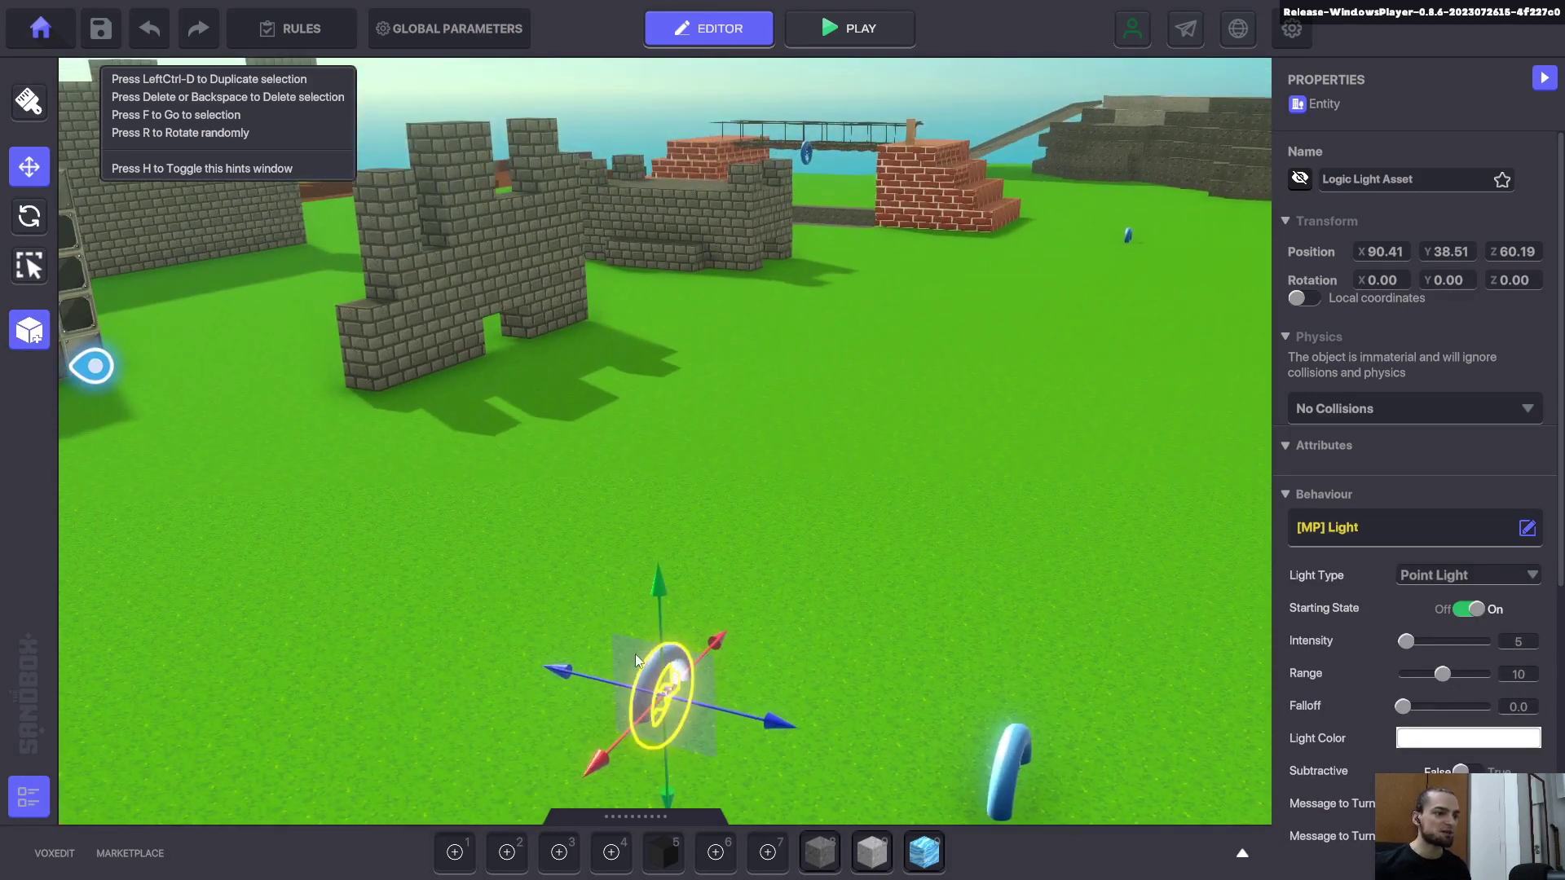
left_click_drag(661, 641, 664, 553)
scroll(667, 561, "down", 3)
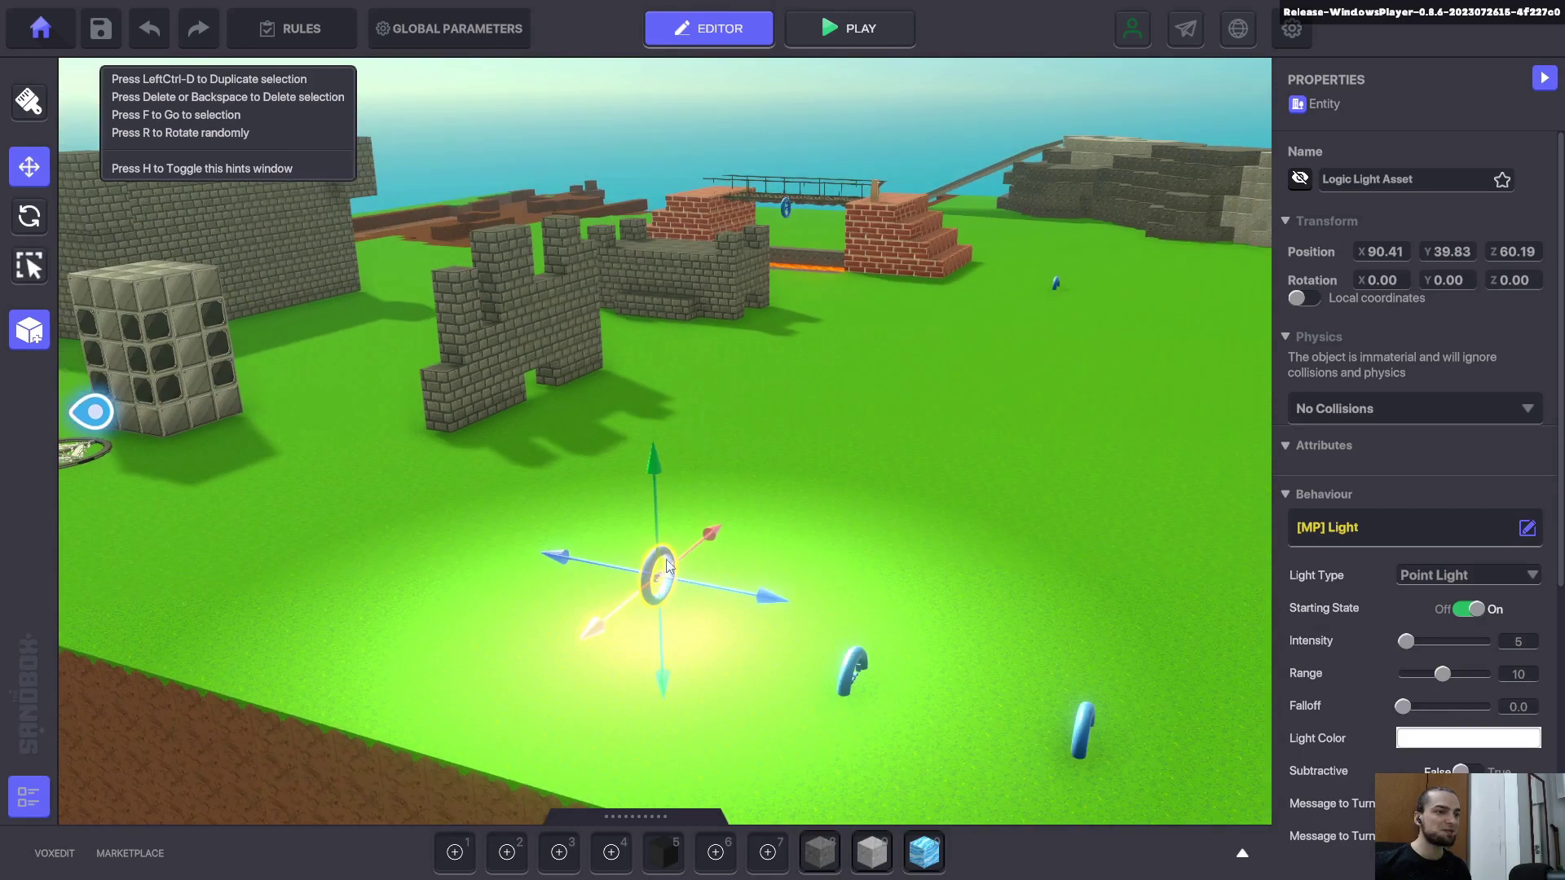
Raise the light to about Y 42.13 and shift it along Z to about 56.71
mouse_move(667, 562)
right_mouse_down()
mouse_move(882, 566)
mouse_move(753, 573)
mouse_move(667, 551)
right_mouse_up()
scroll(647, 556, "up", 1)
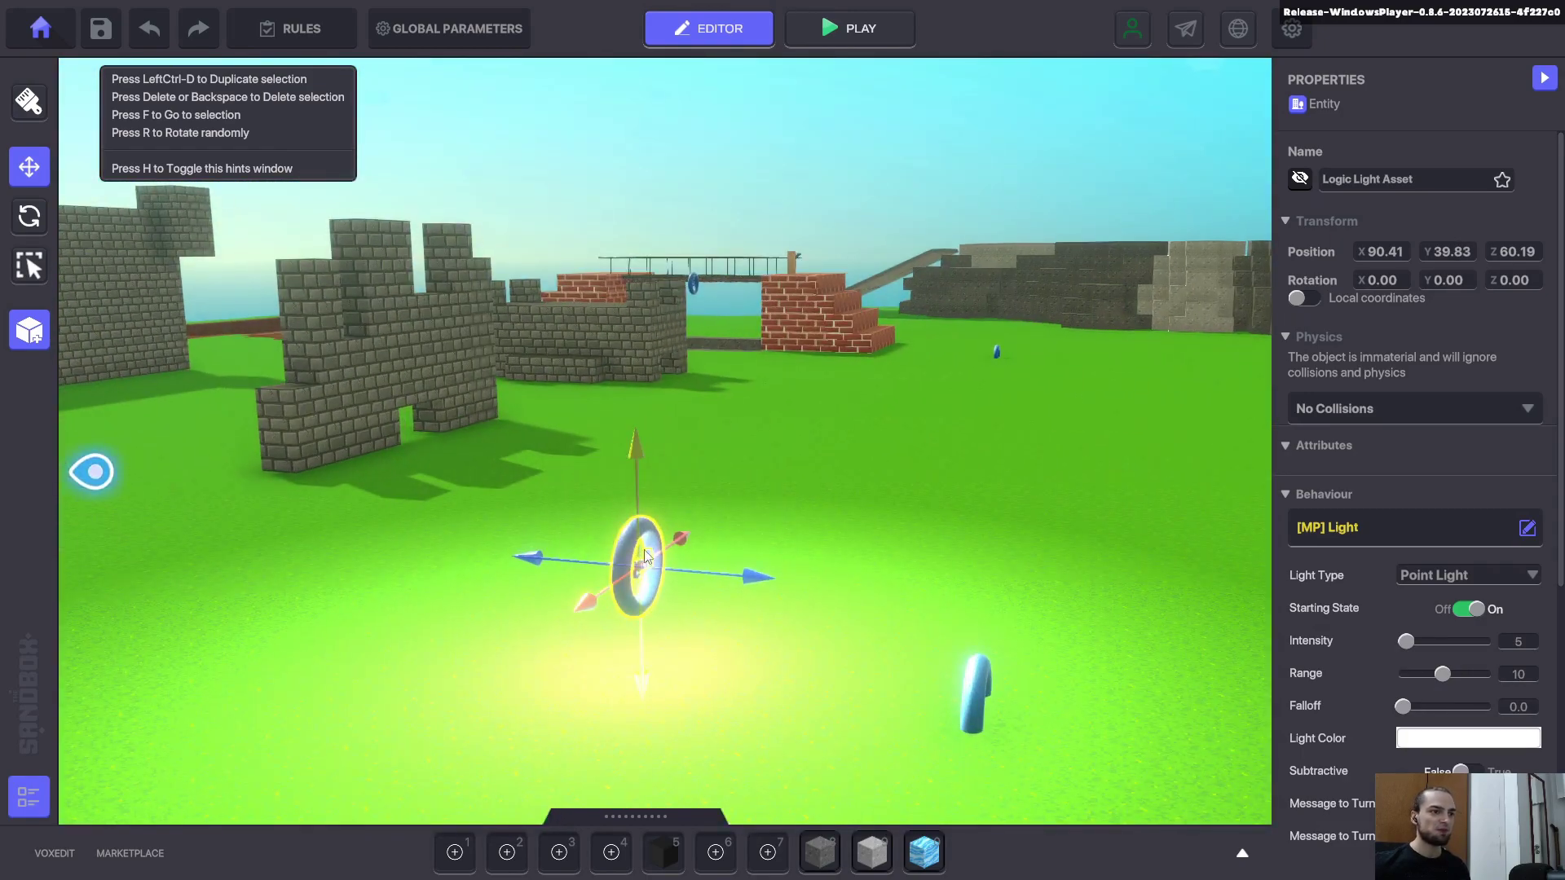
left_click_drag(645, 557, 651, 381)
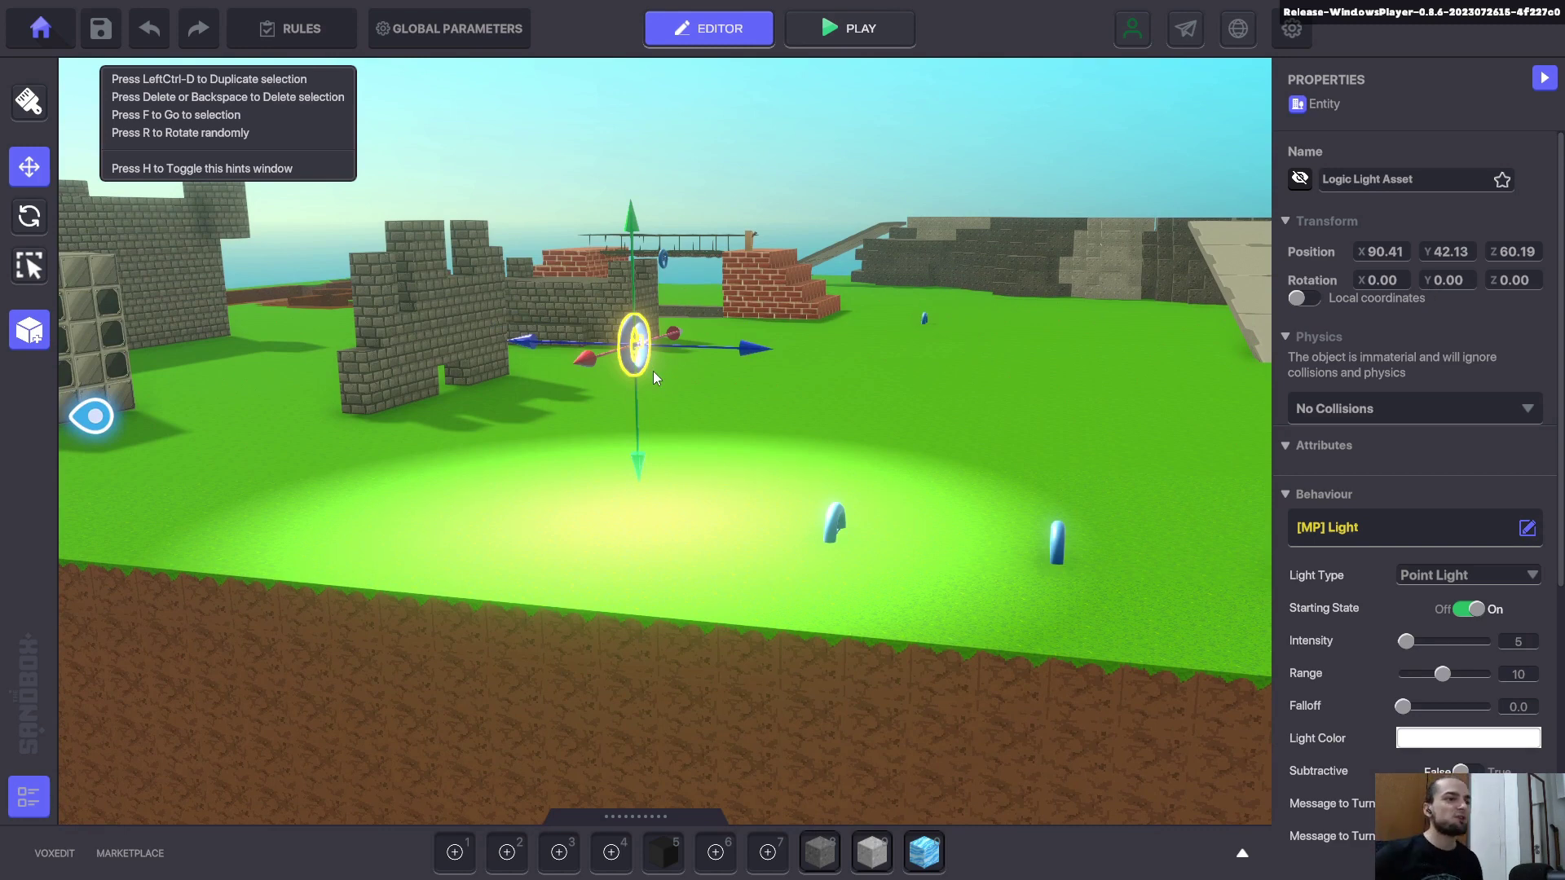
scroll(653, 370, "up", 2)
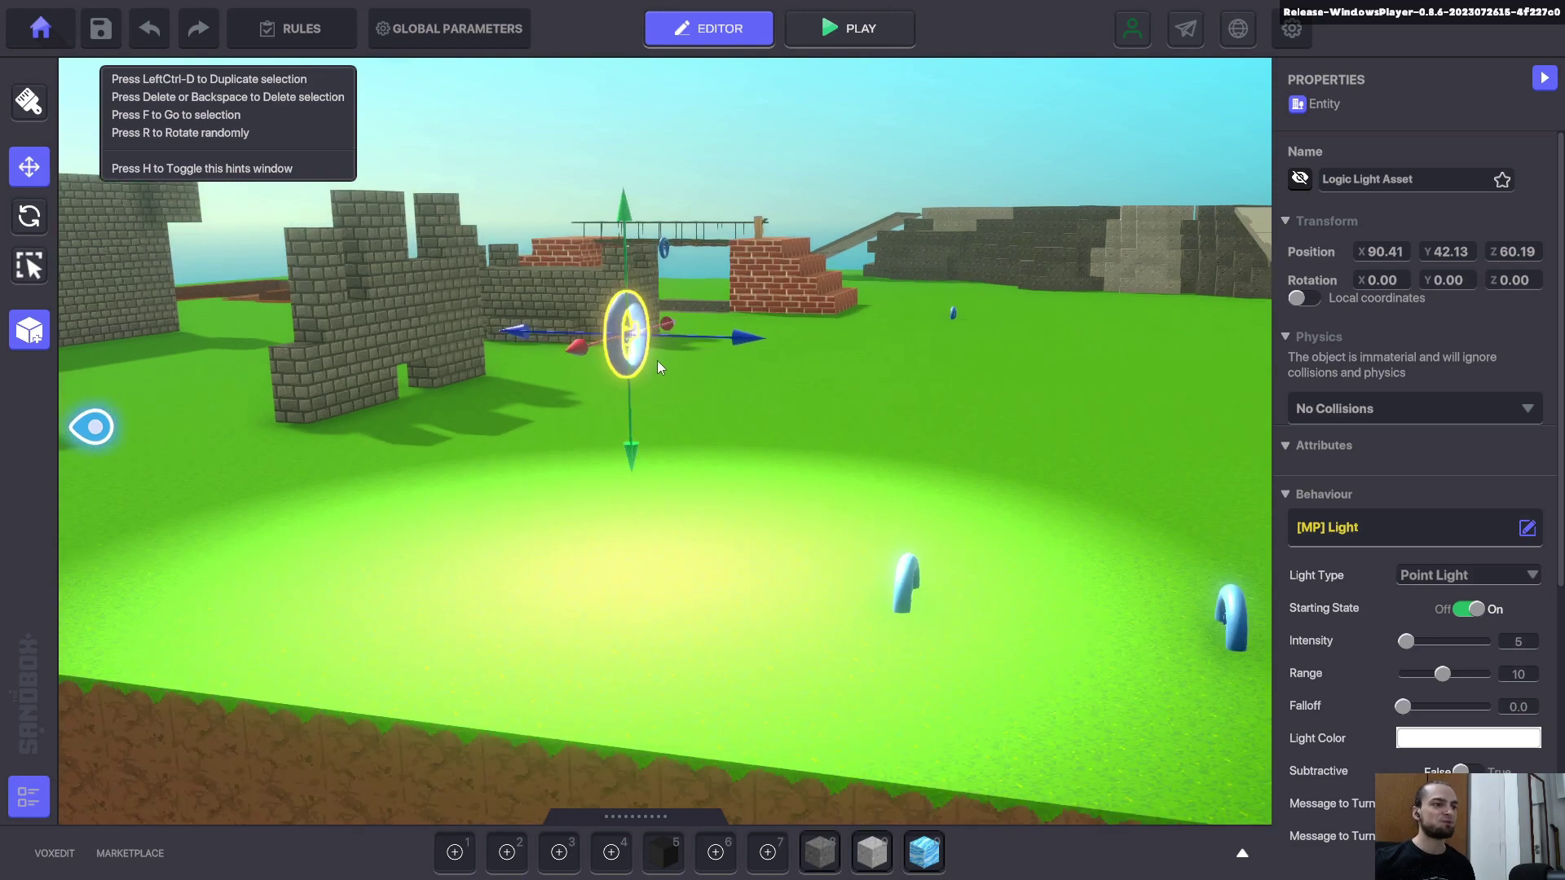
middle_click_drag(657, 360, 860, 364)
left_click_drag(878, 385, 651, 321)
scroll(787, 387, "up", 1)
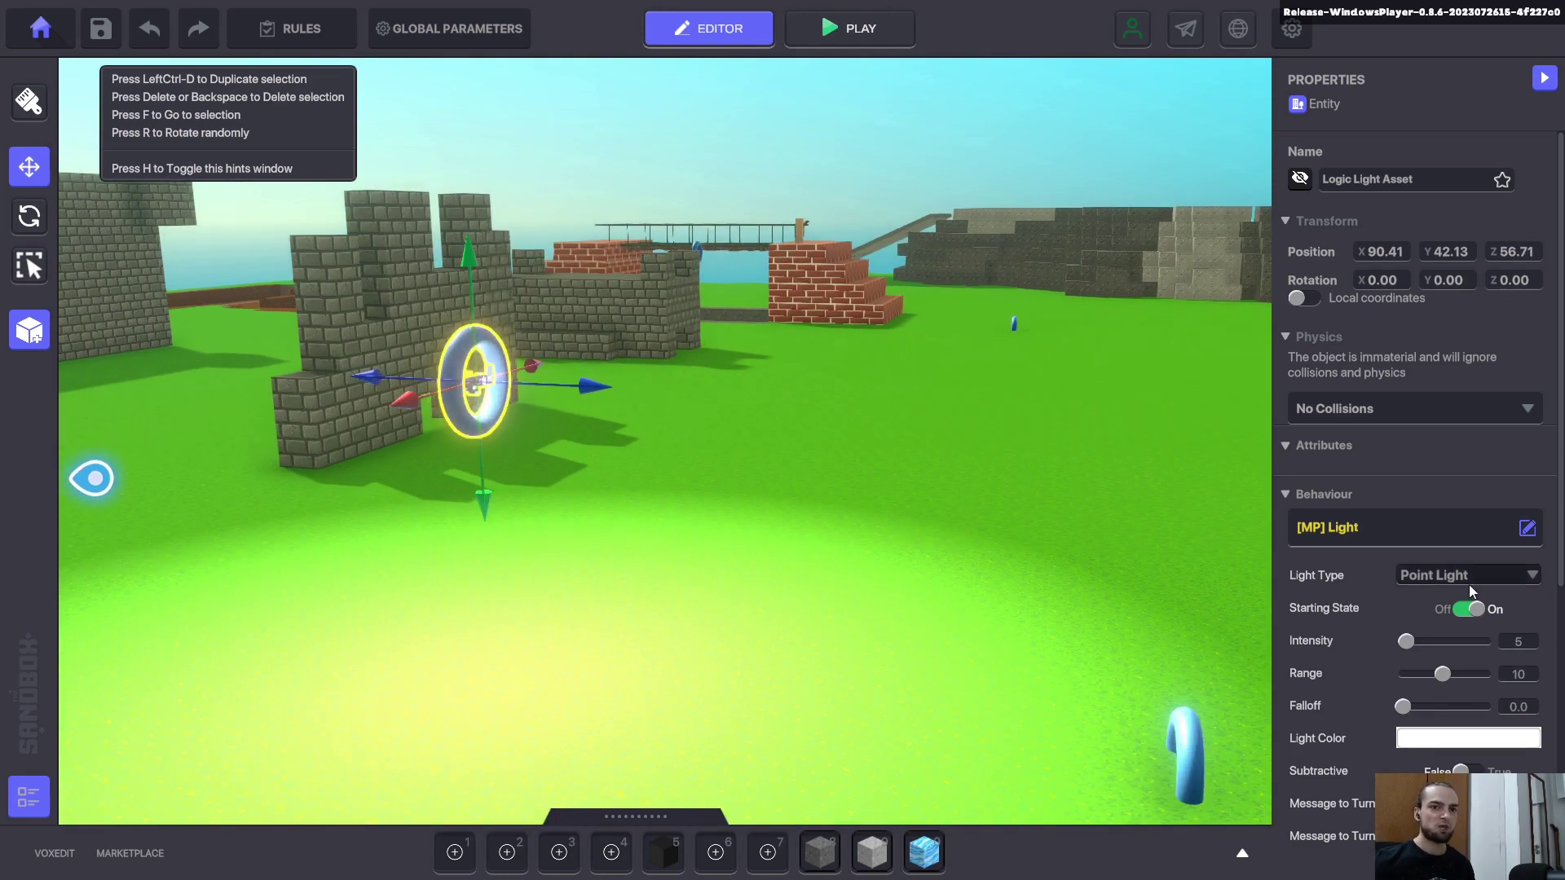
Open the light's full logic settings and try the Spot Light type before returning to Point Light
scroll(1469, 589, "down", 3)
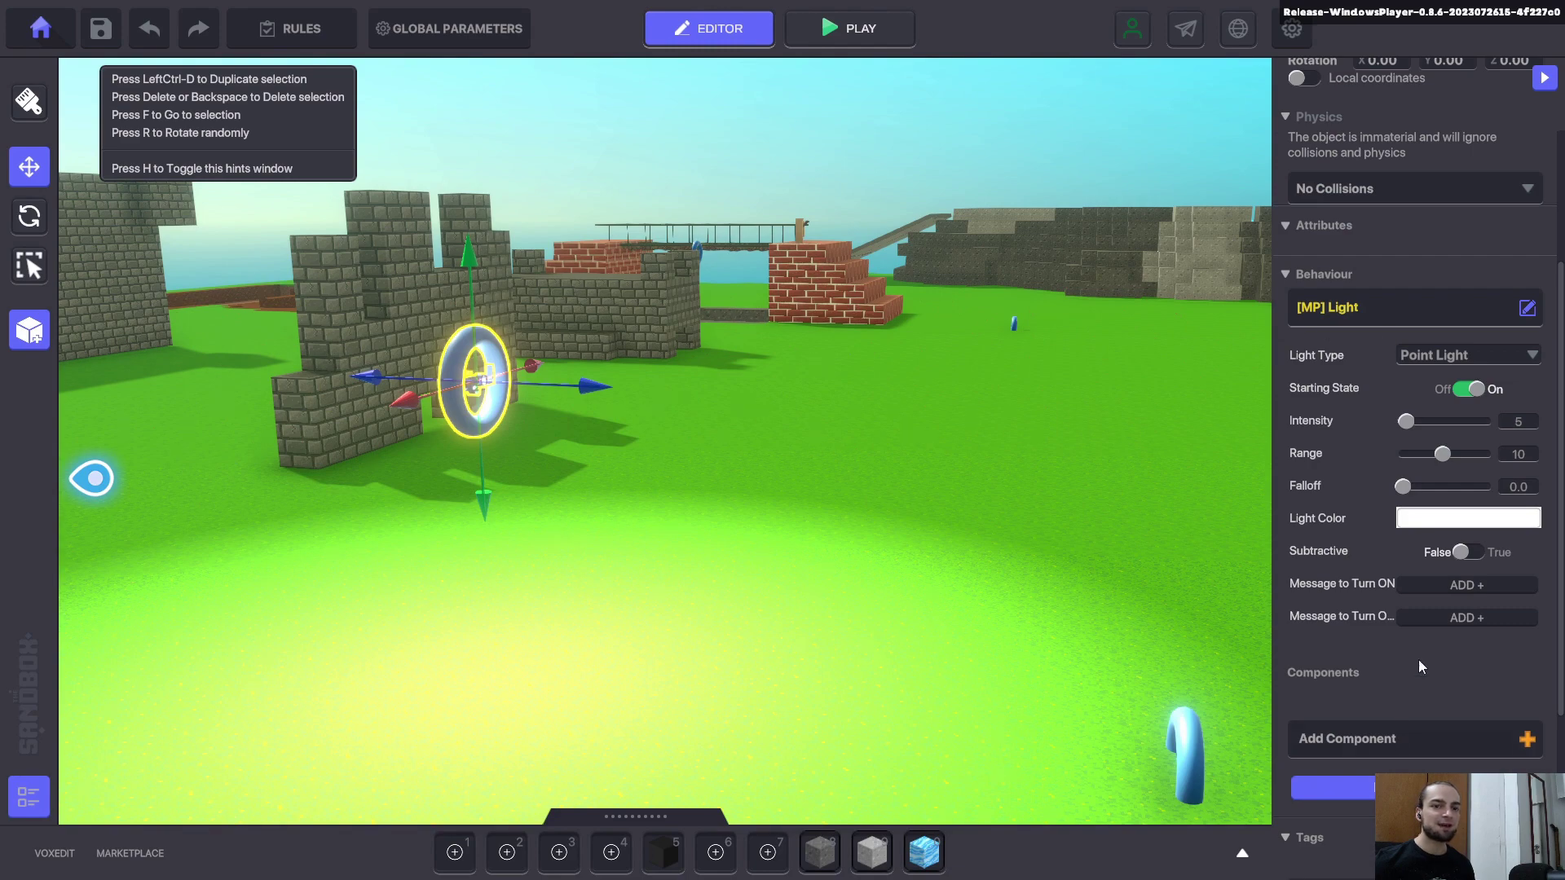
left_click(1415, 789)
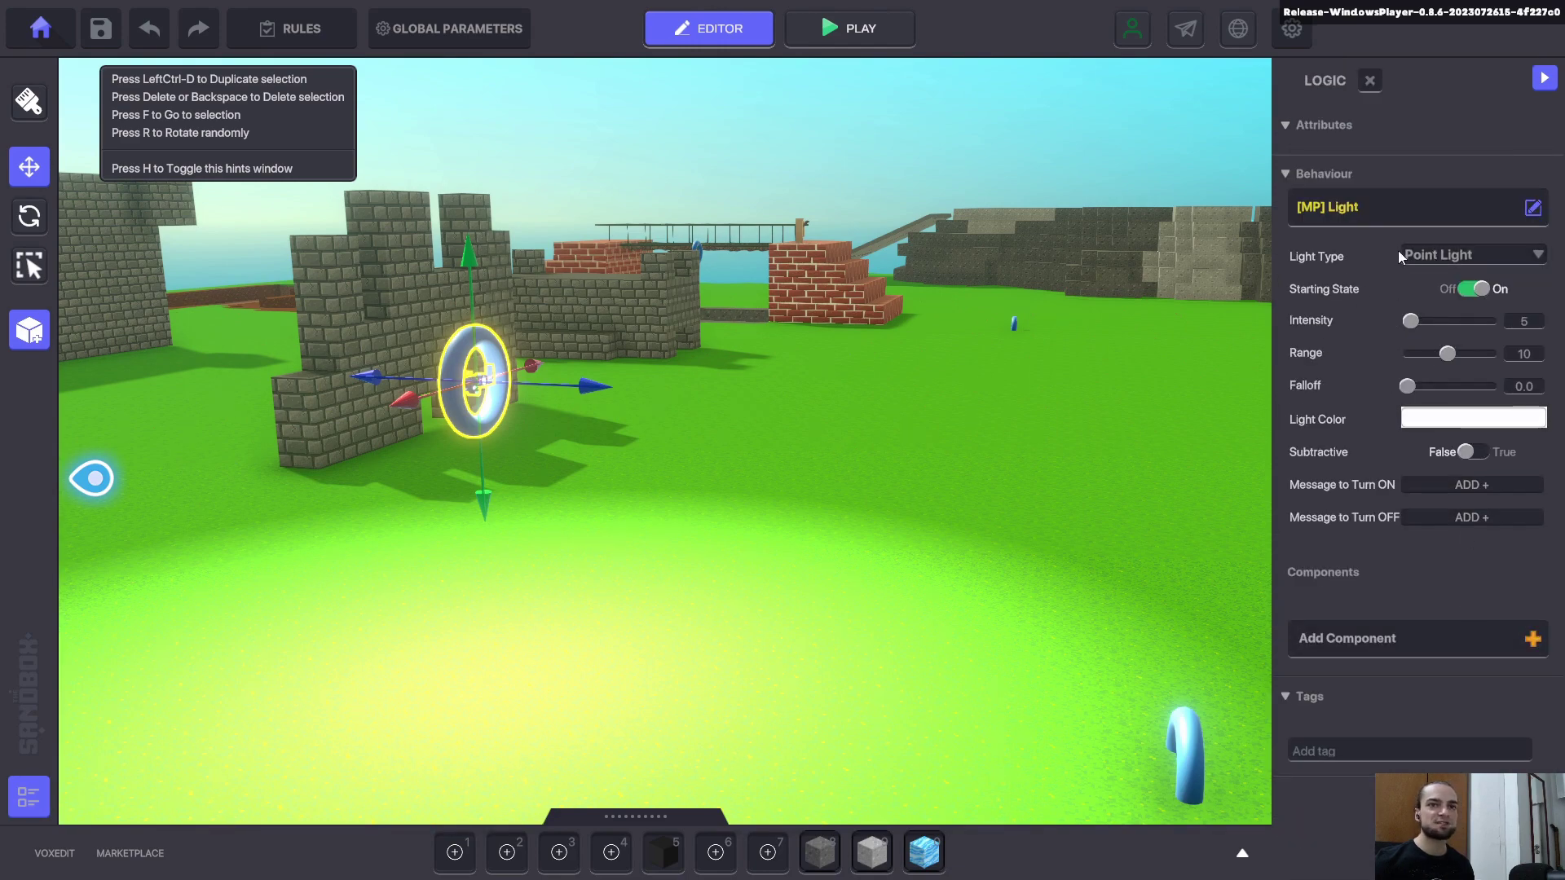
left_click(1443, 257)
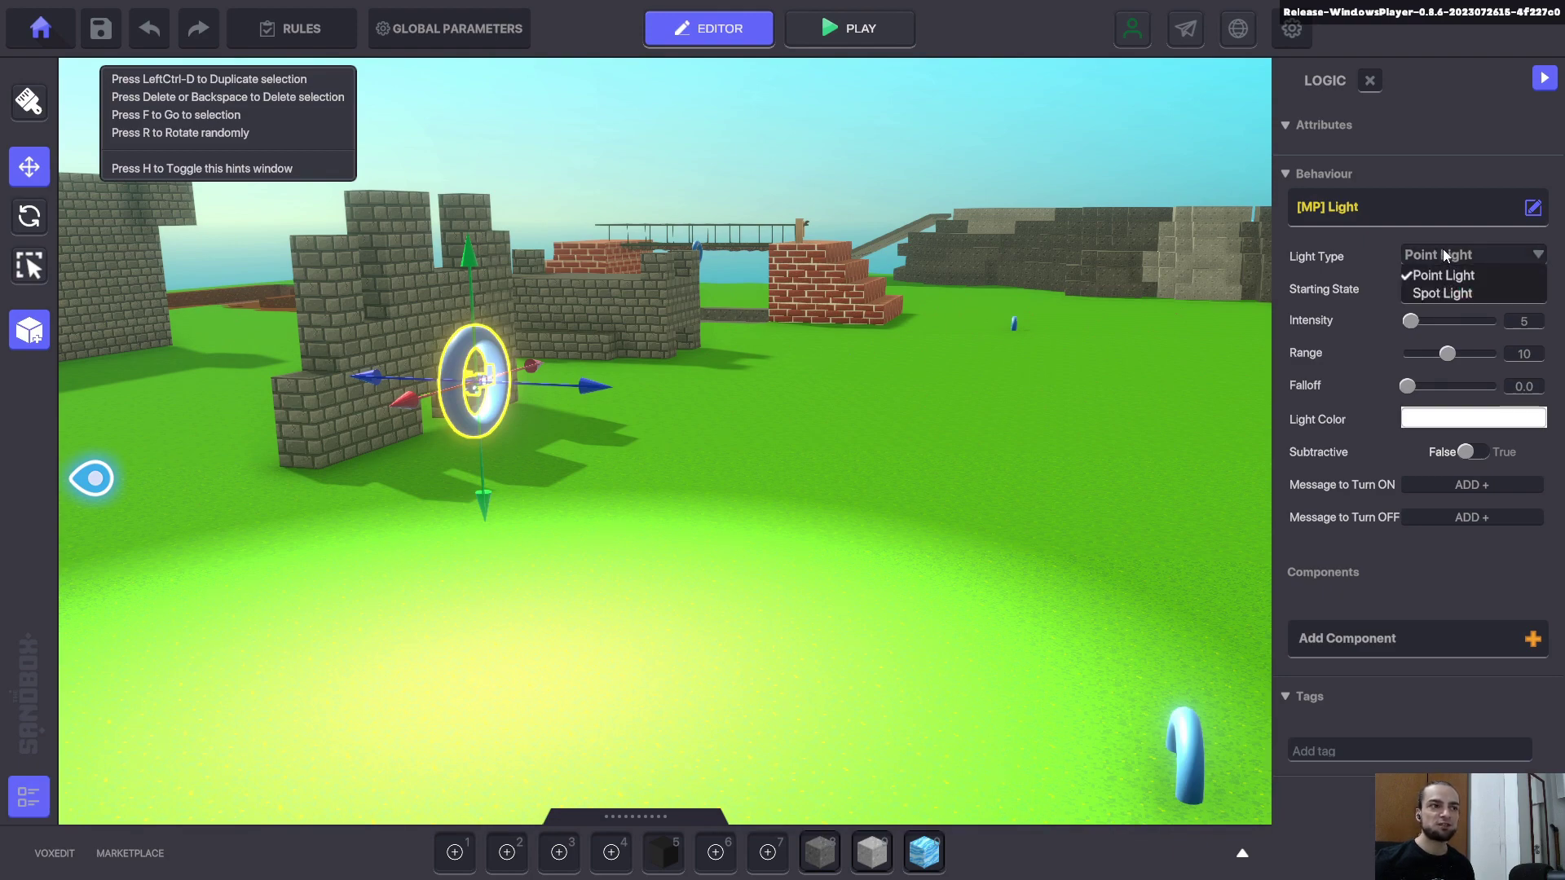
left_click(1440, 296)
scroll(1011, 416, "down", 3)
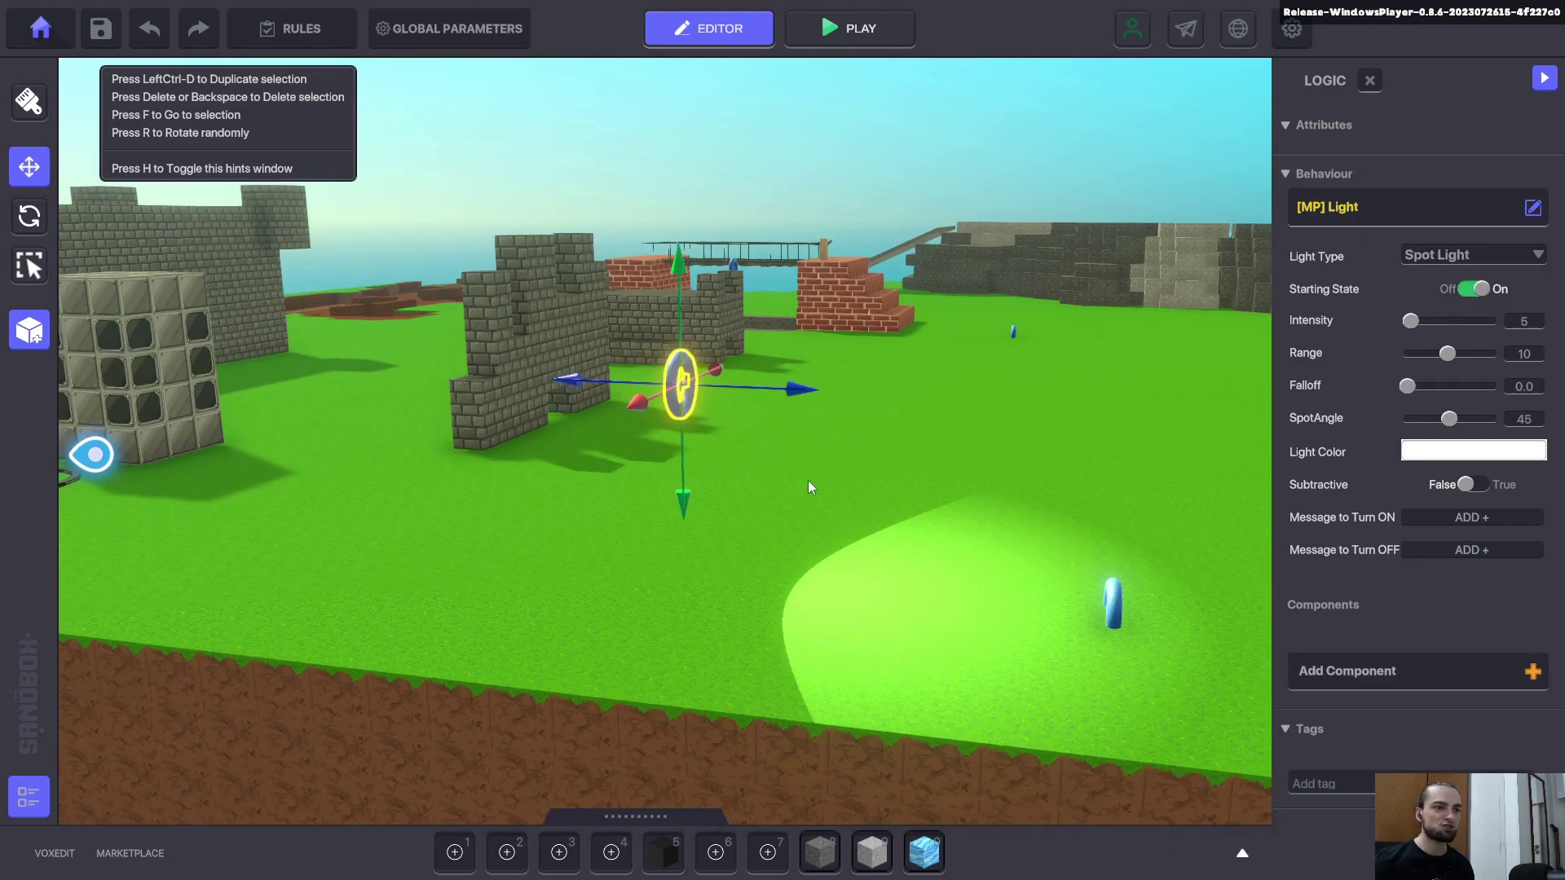
left_click(1467, 254)
left_click(1451, 276)
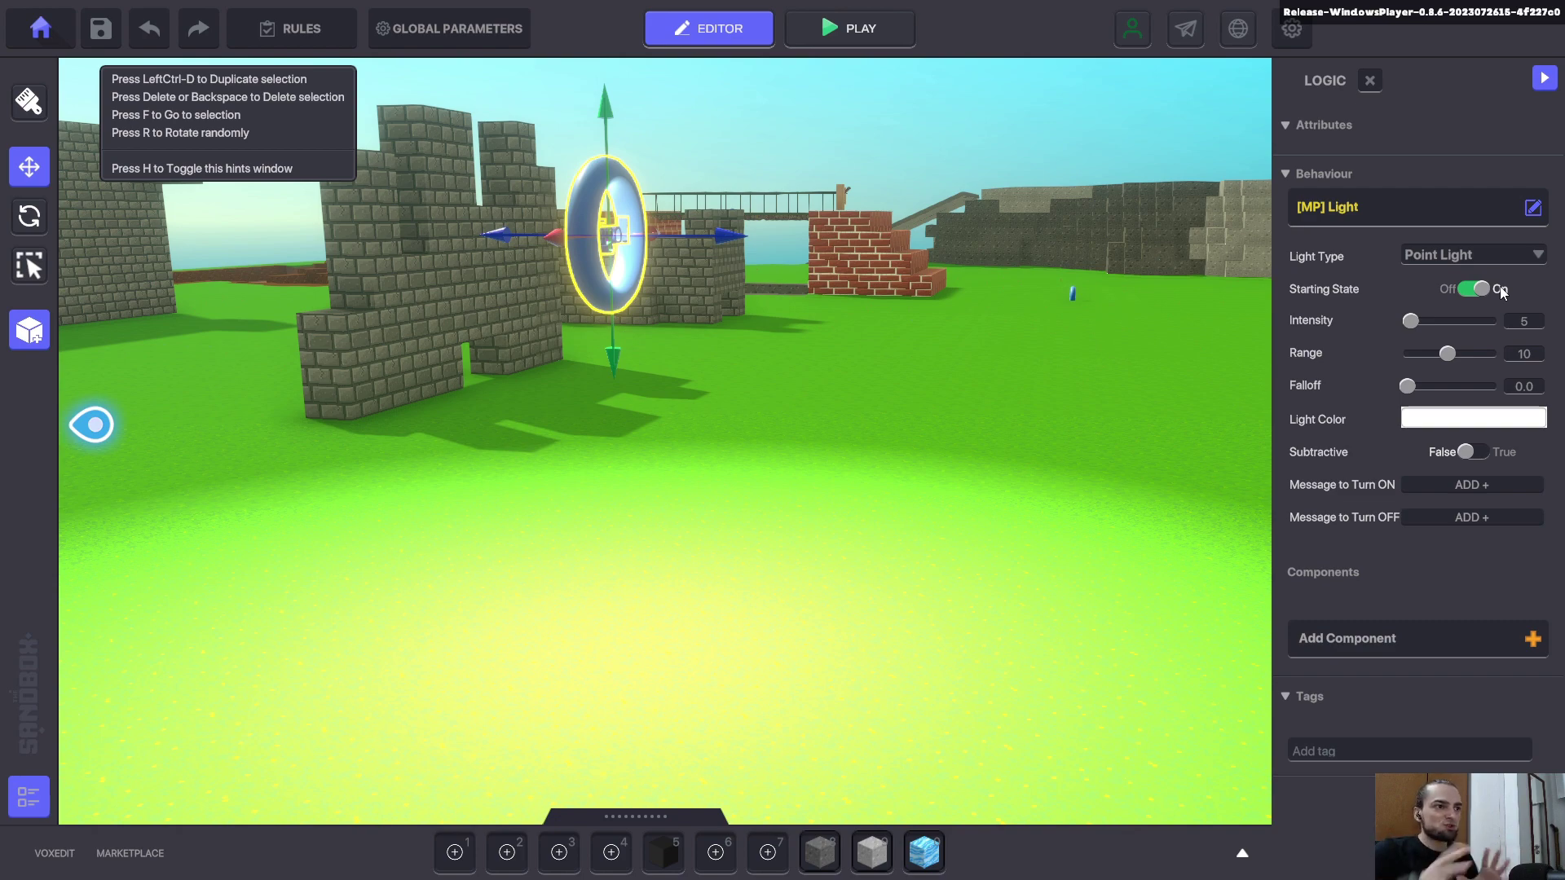
Move the light inside the stone-brick castle room, near the wall with the wooden fixtures
key("s")
right_click_drag(729, 352, 739, 479)
left_click_drag(931, 589, 163, 482)
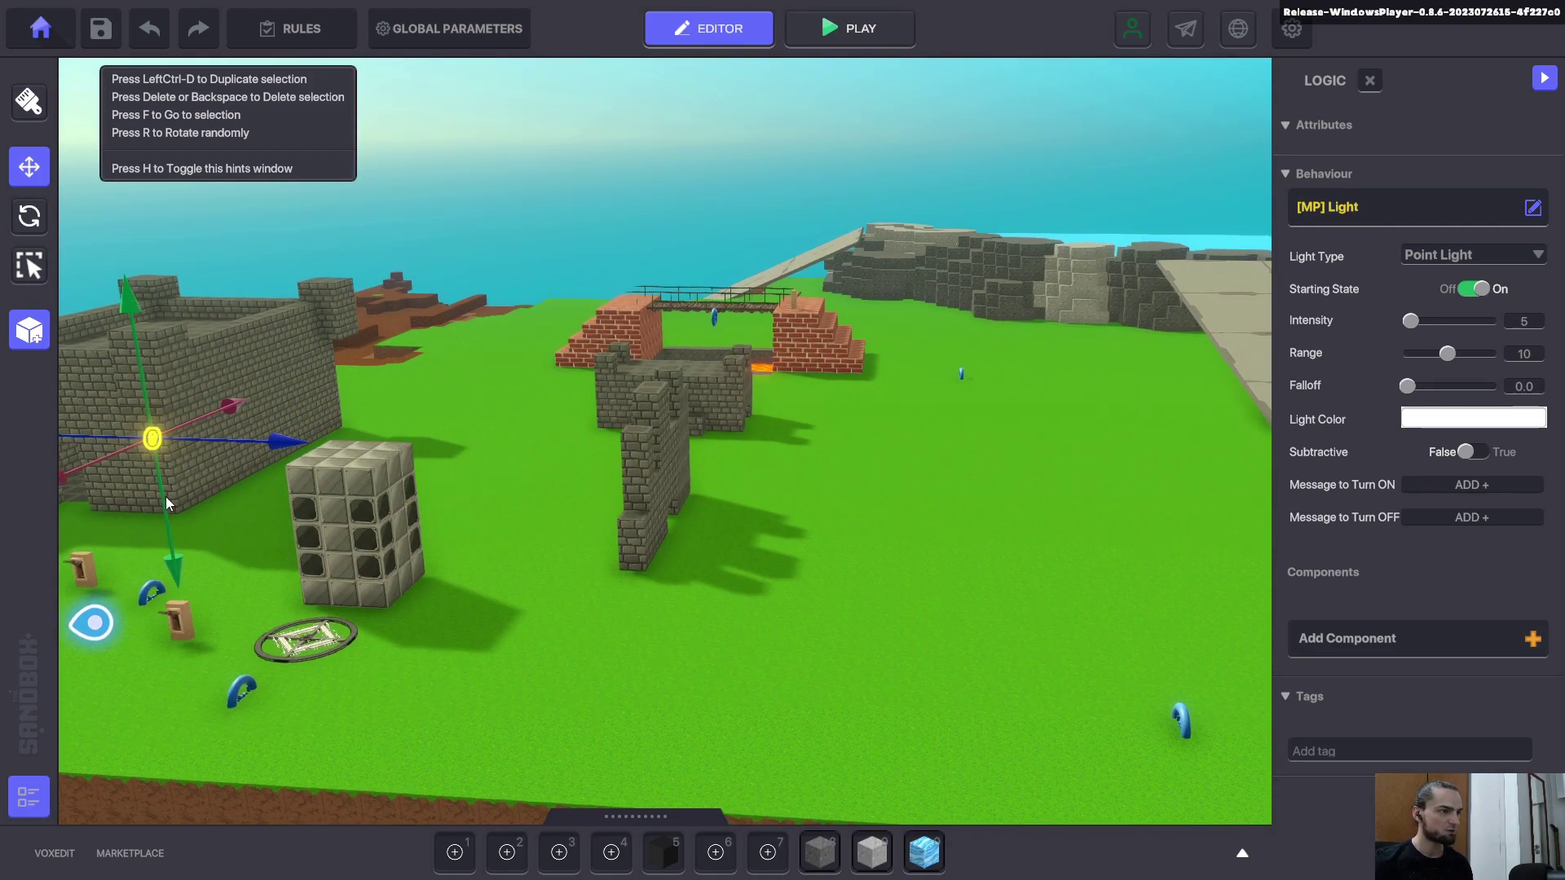
key("f")
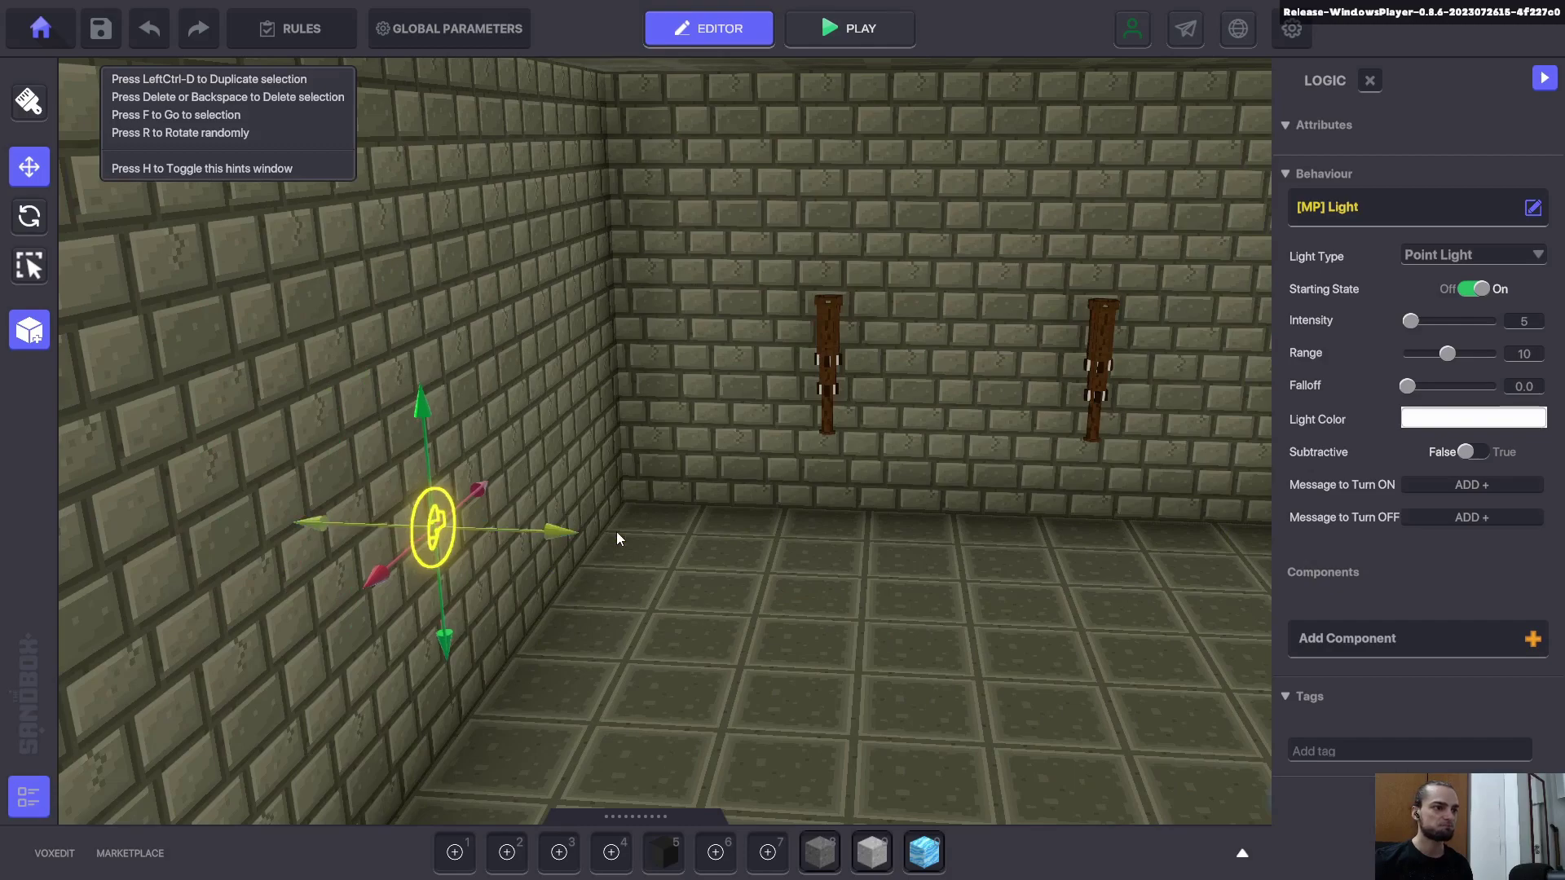
left_click_drag(617, 532, 893, 408)
key("f")
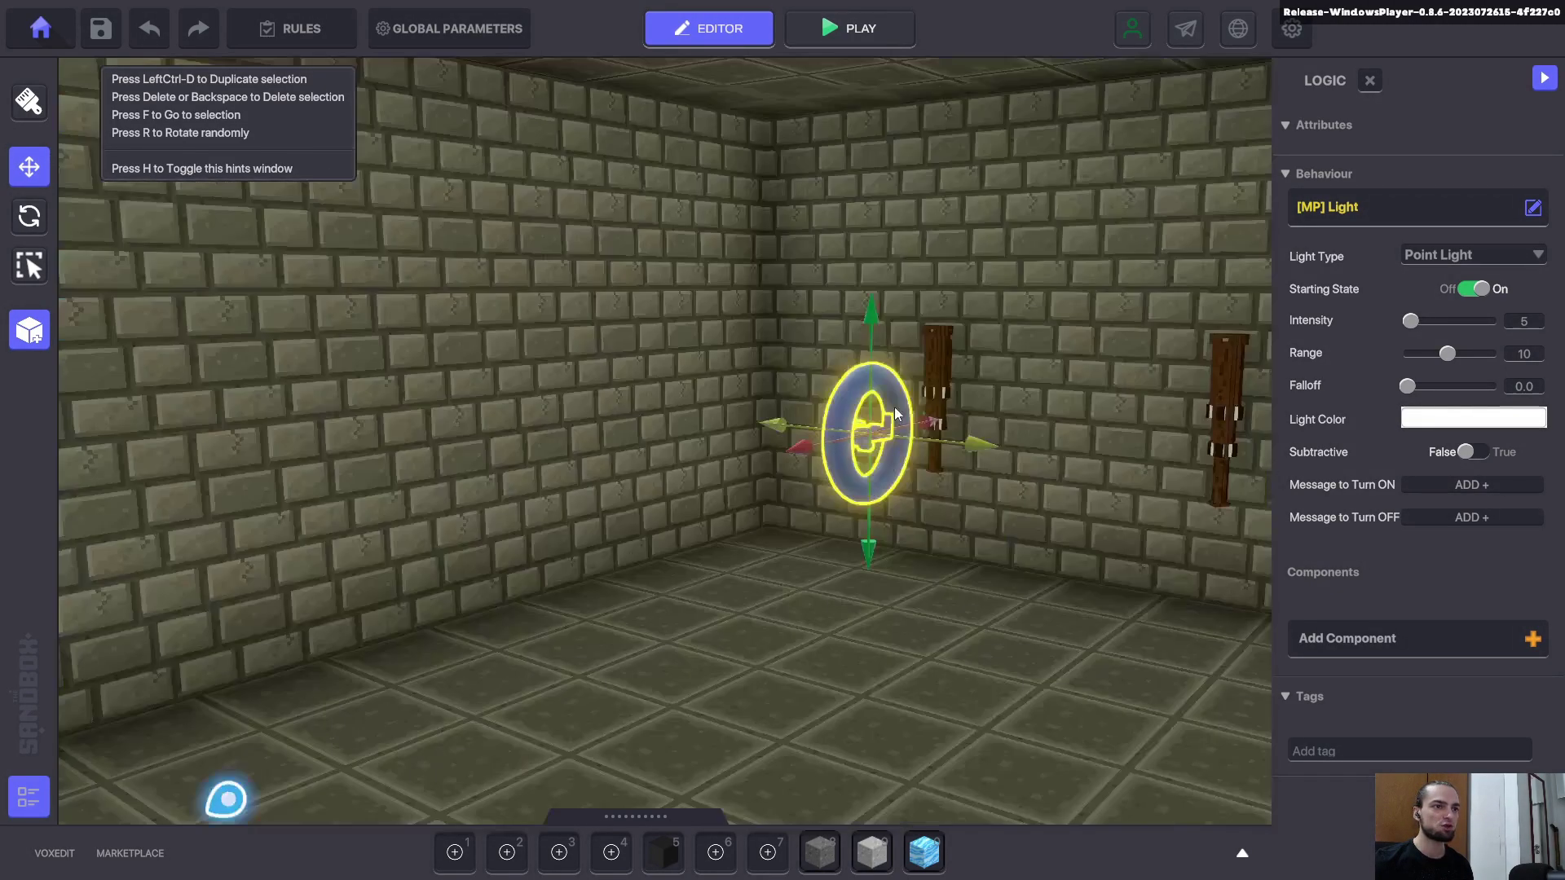
Set the Light Type of the light in the castle room to Spot Light
right_click_drag(1008, 422, 619, 457)
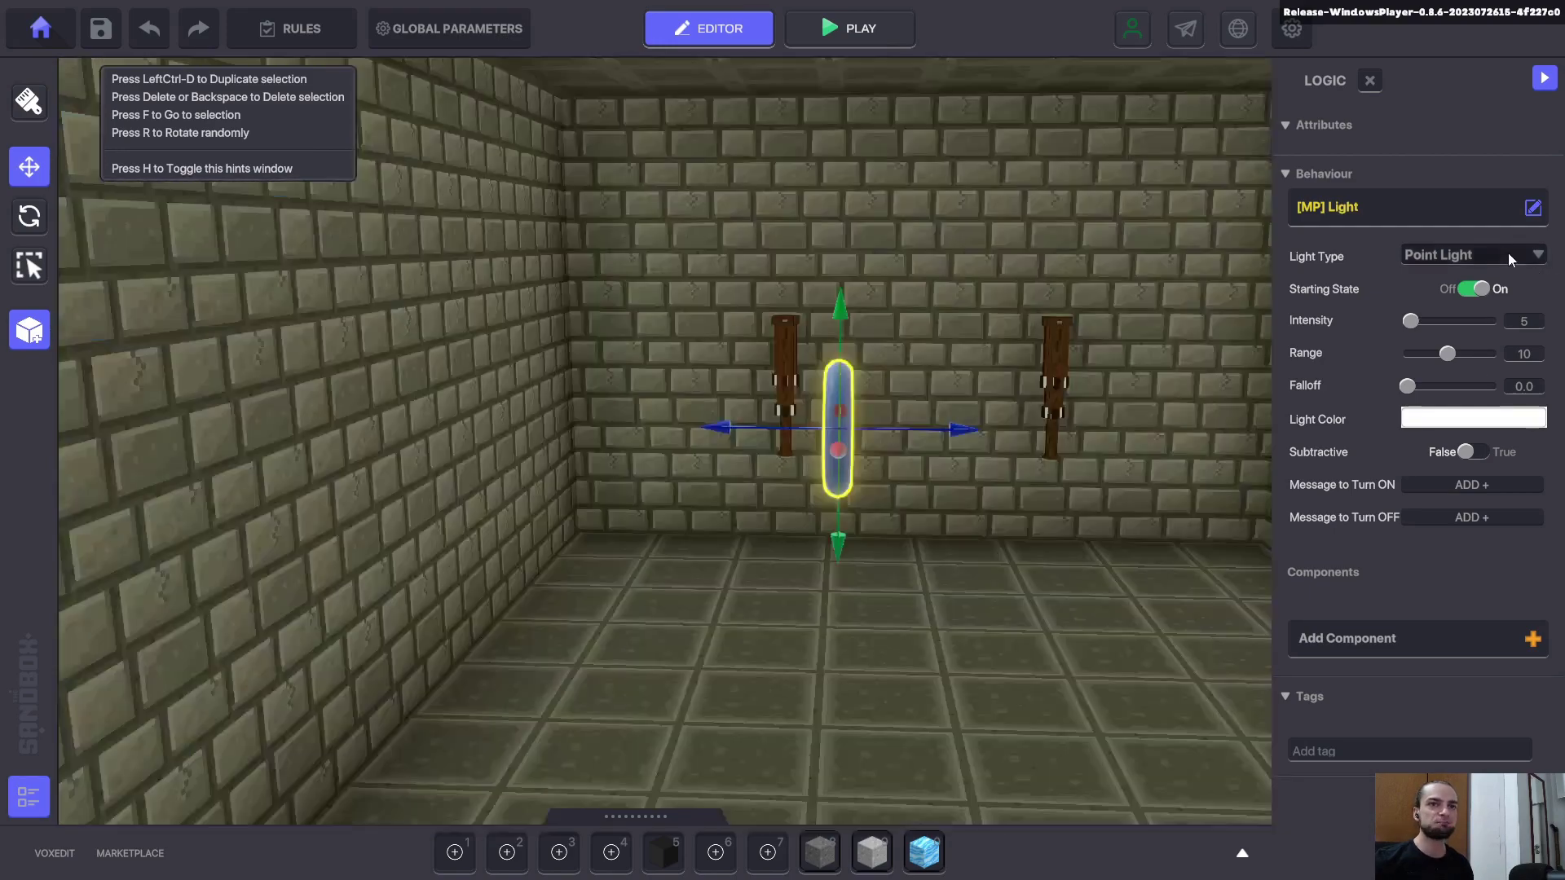
left_click(1508, 254)
left_click(1431, 304)
left_click(1440, 250)
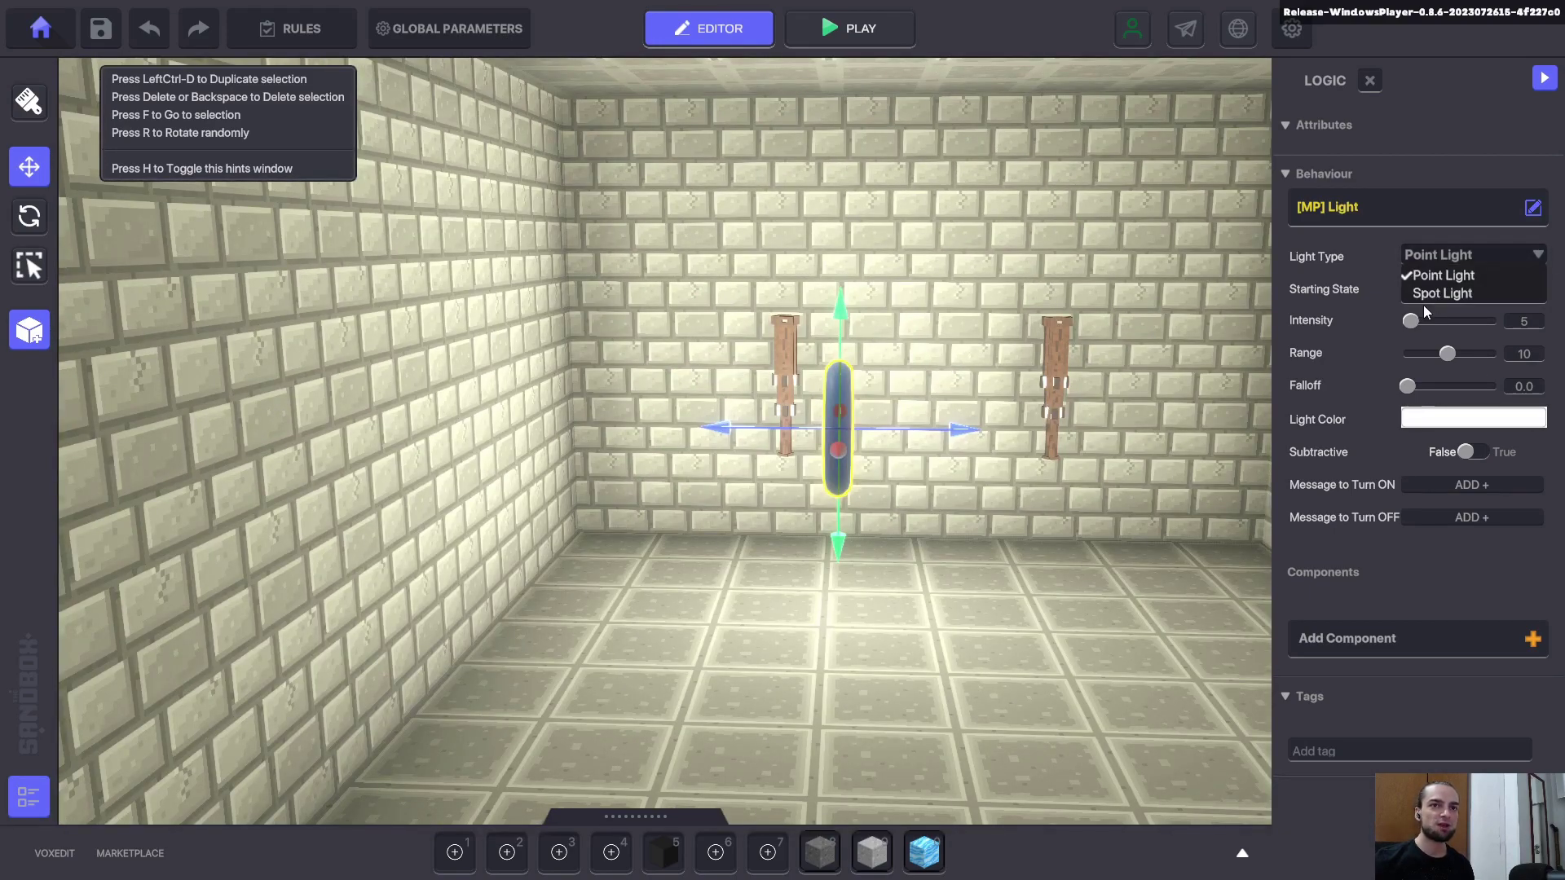
left_click(1439, 293)
right_click_drag(946, 563, 838, 564)
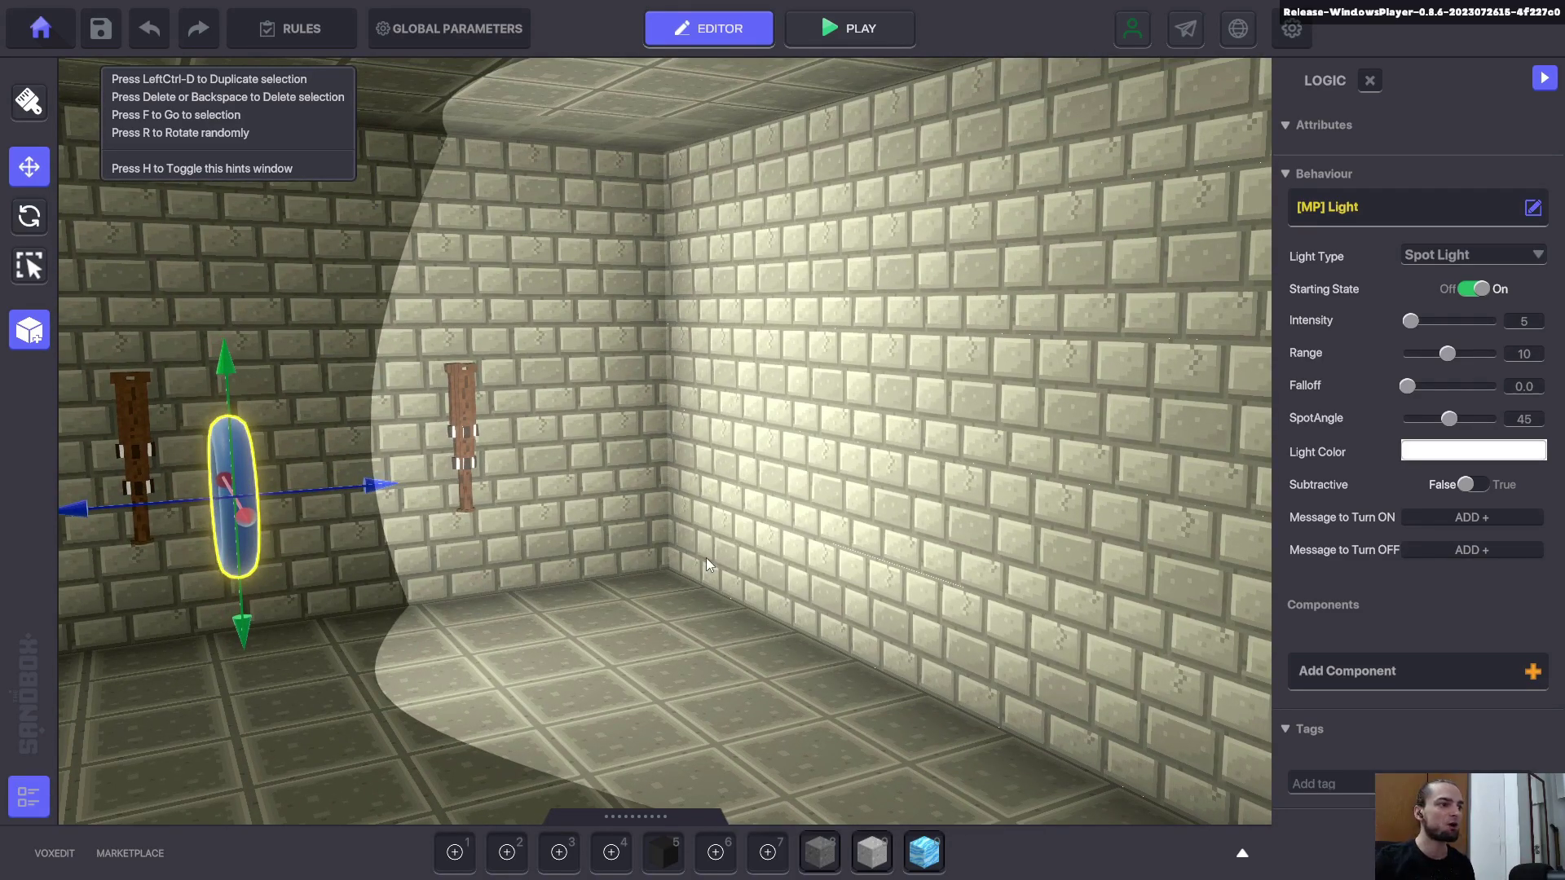
Rotate the spot light slightly within the castle room using the rotation tool
right_click_drag(706, 558, 340, 515)
key("s")
key("r")
key("r")
key("r")
key("e")
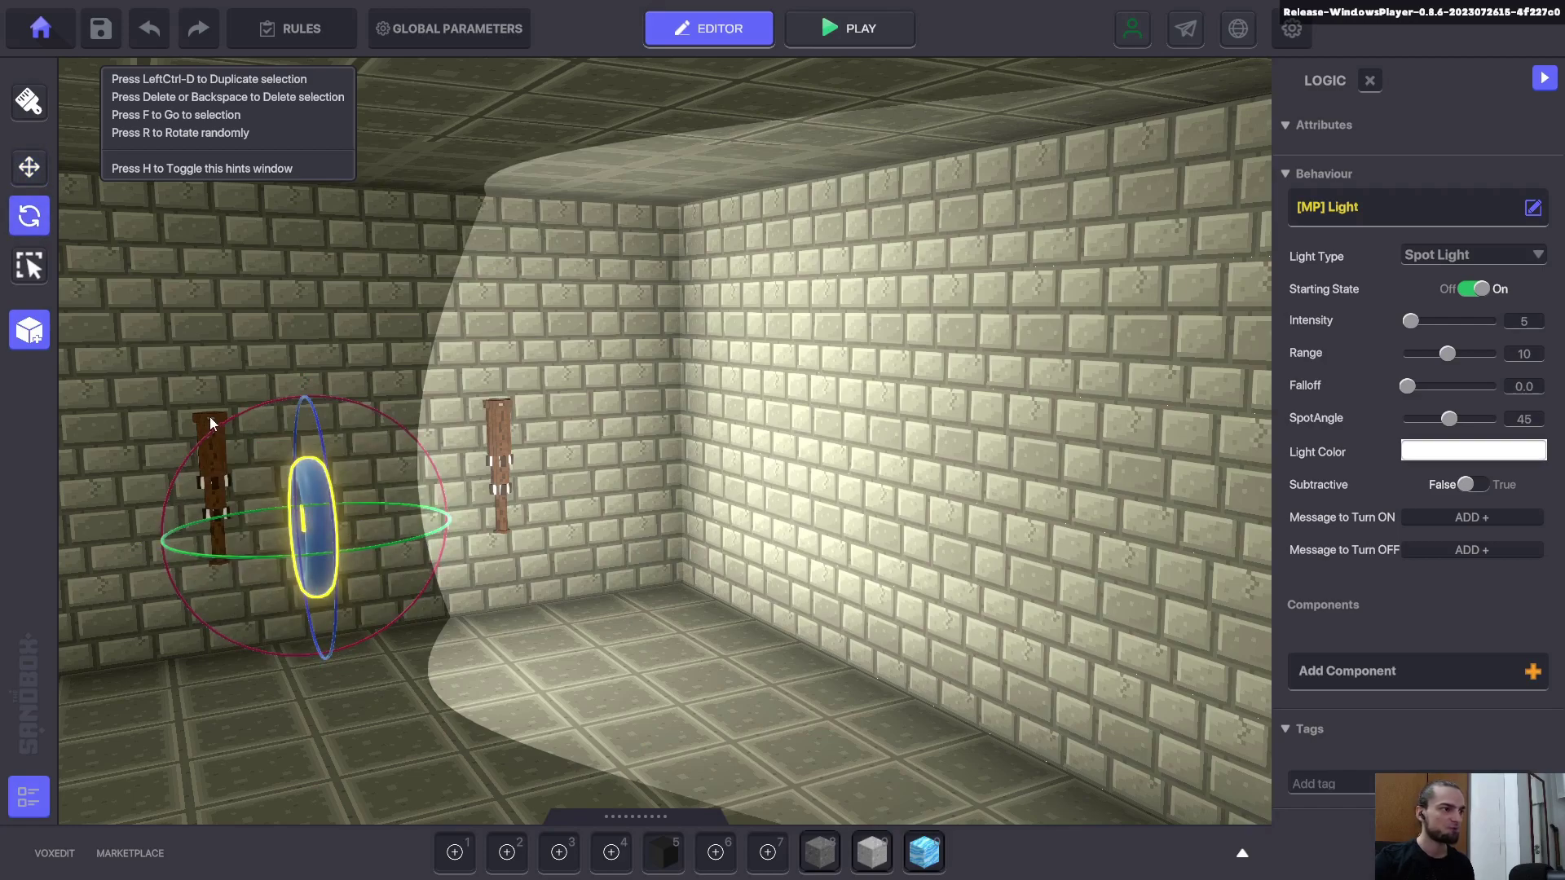
left_click_drag(210, 424, 404, 305)
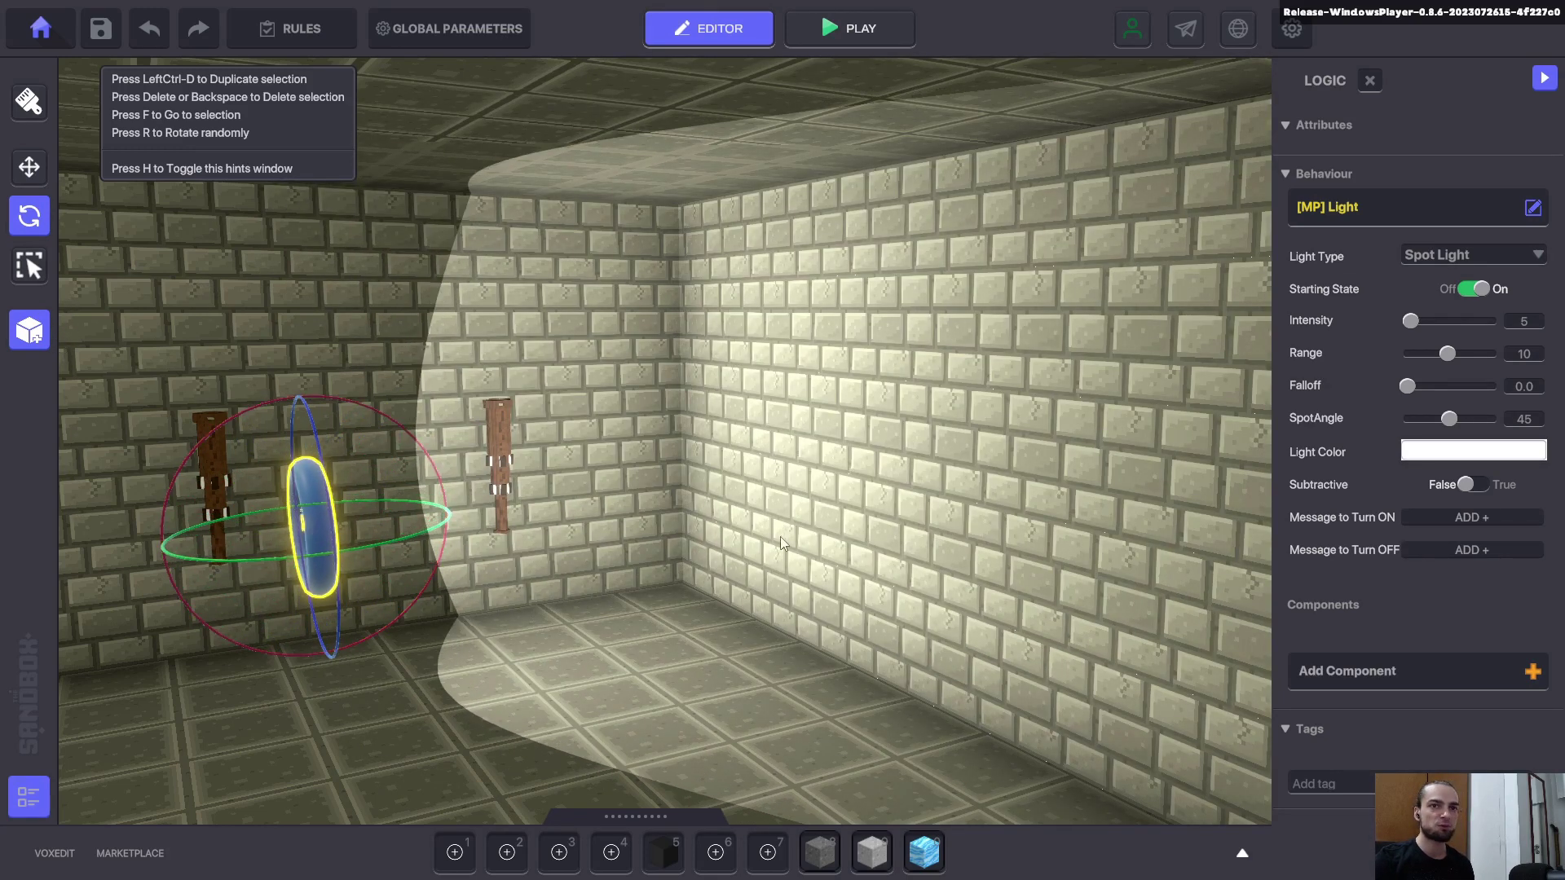
Switch the spot light's Starting State off and back on repeatedly to compare the room's lighting
left_click(1474, 289)
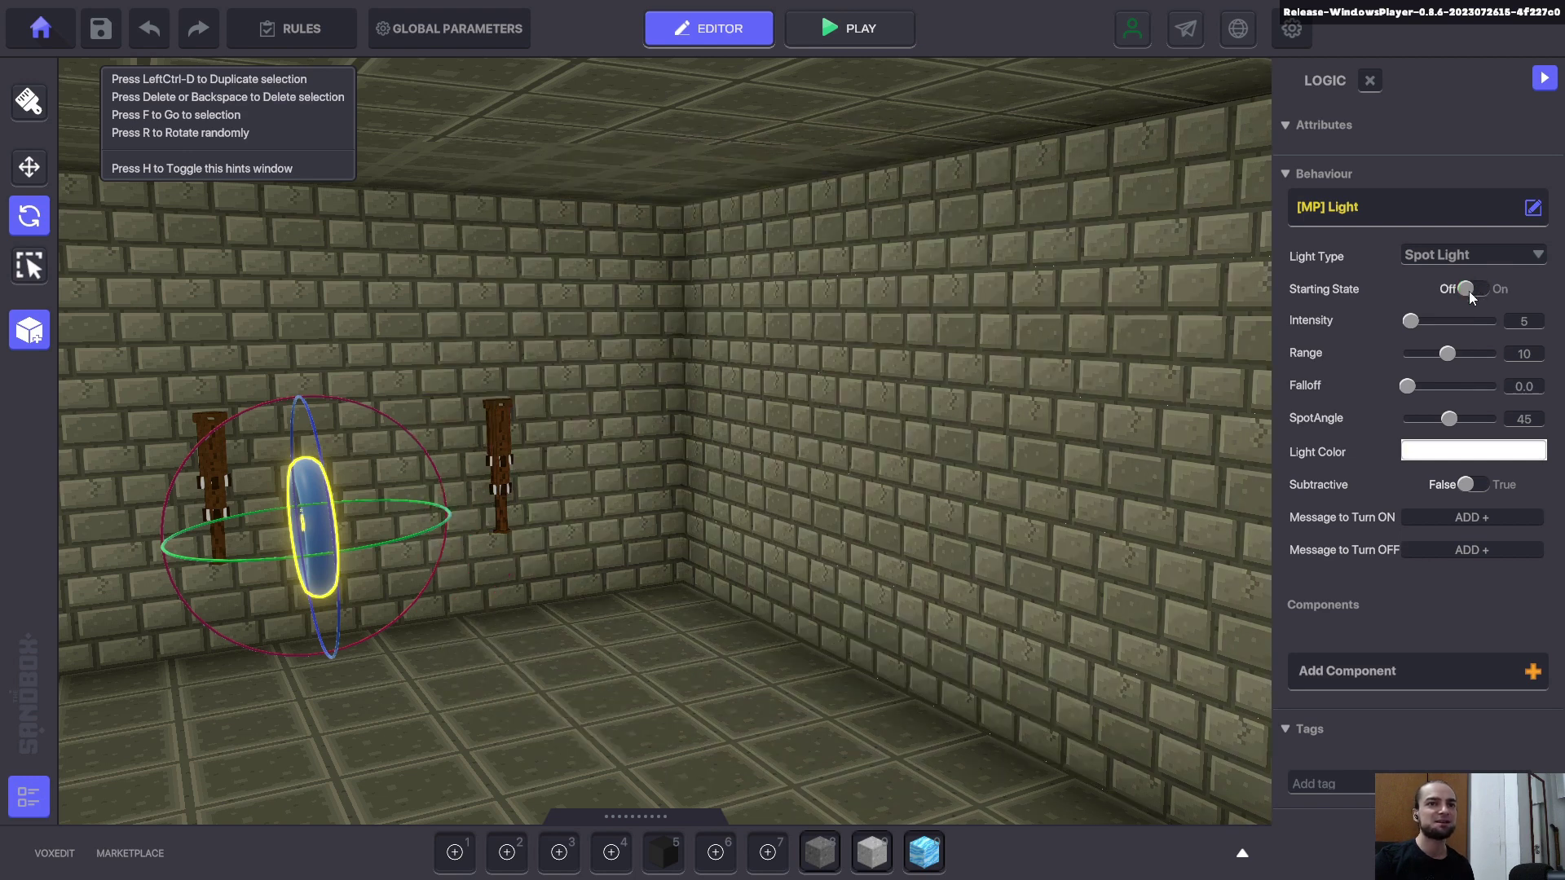
left_click(1467, 290)
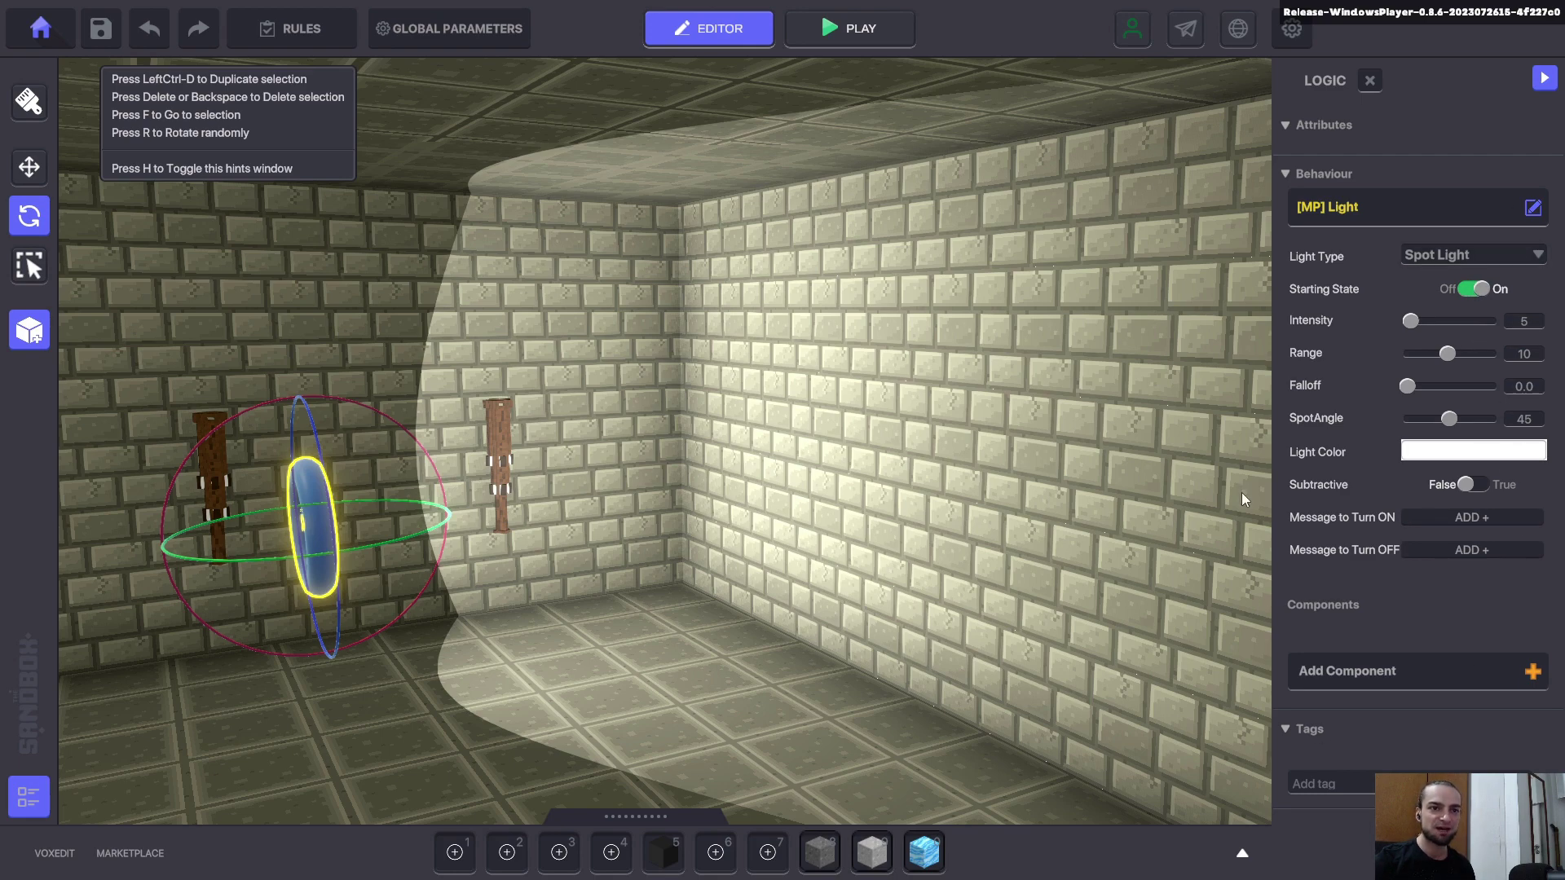
left_click(1481, 290)
left_click(1469, 287)
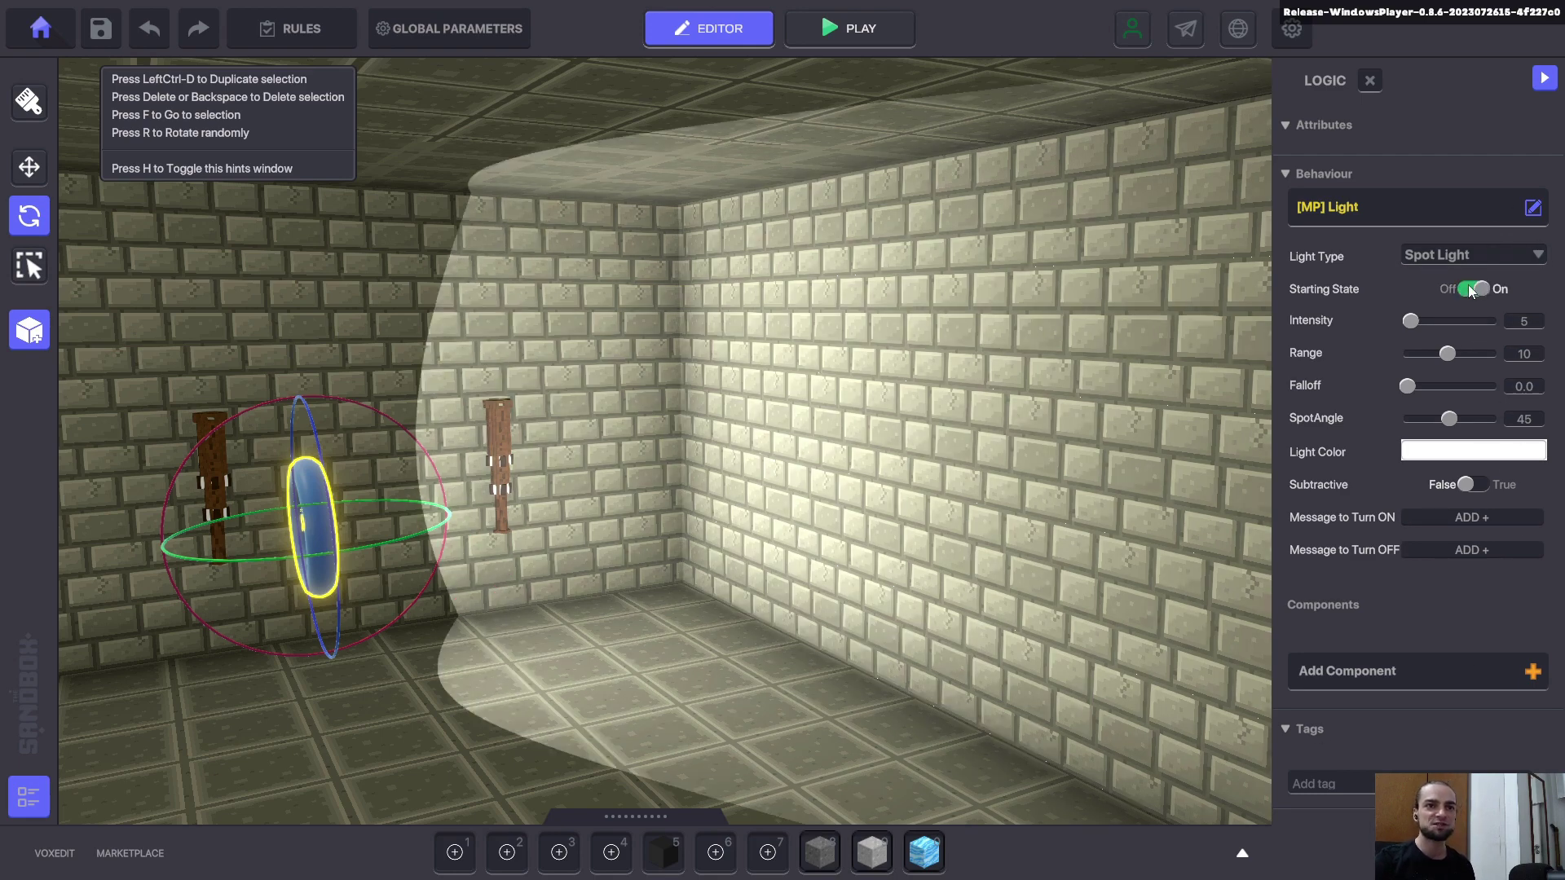
left_click(1469, 287)
left_click(1472, 290)
Set the spot light's Intensity to 100 and inspect its beam from several angles
key("a")
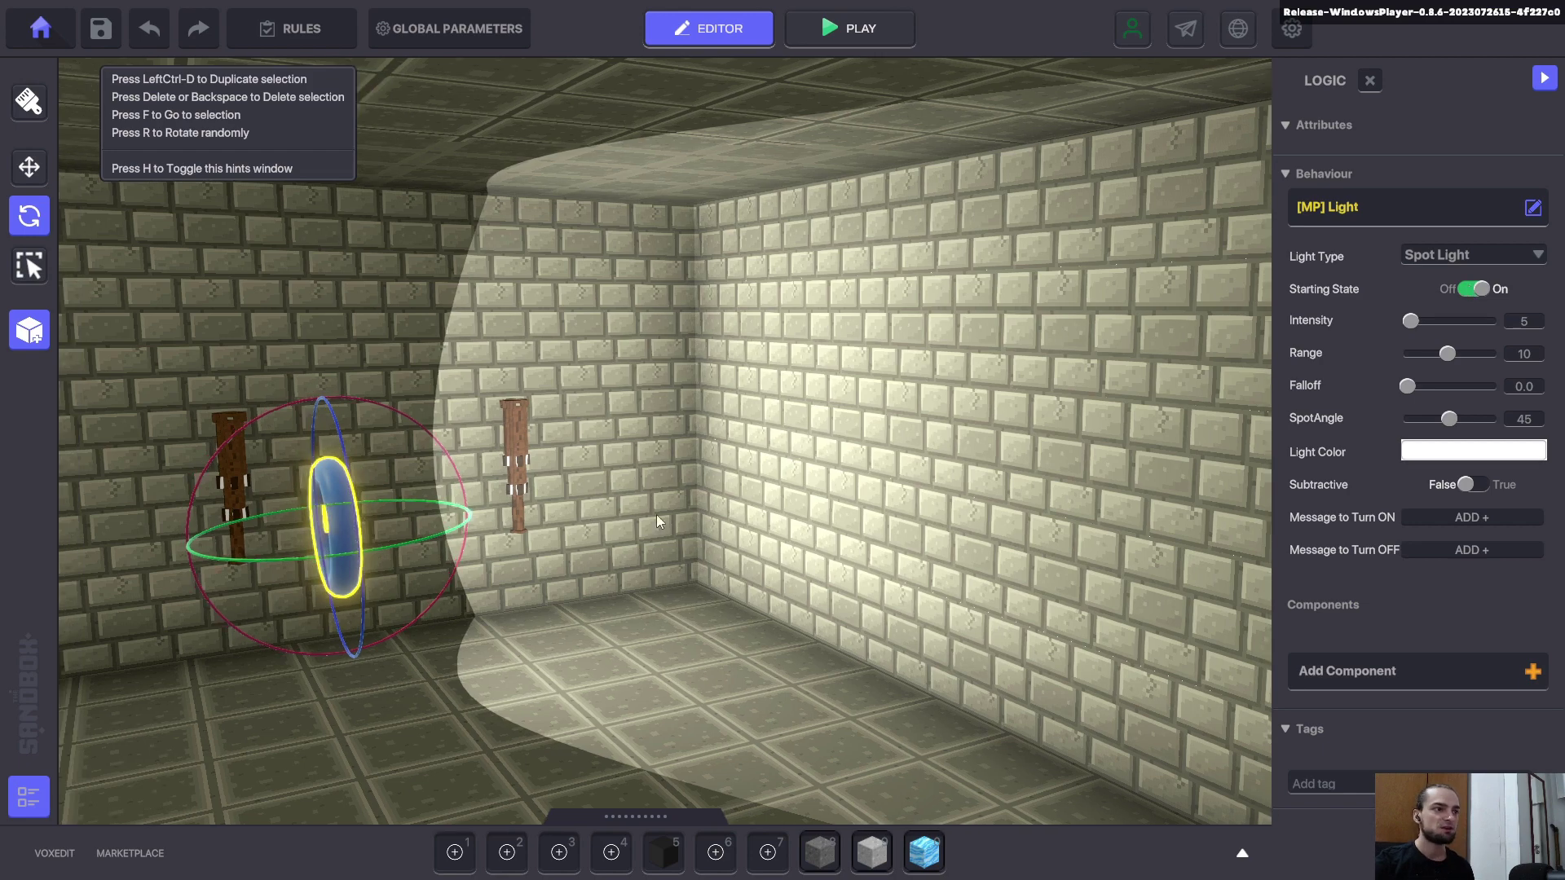
left_click_drag(1411, 322, 1500, 315)
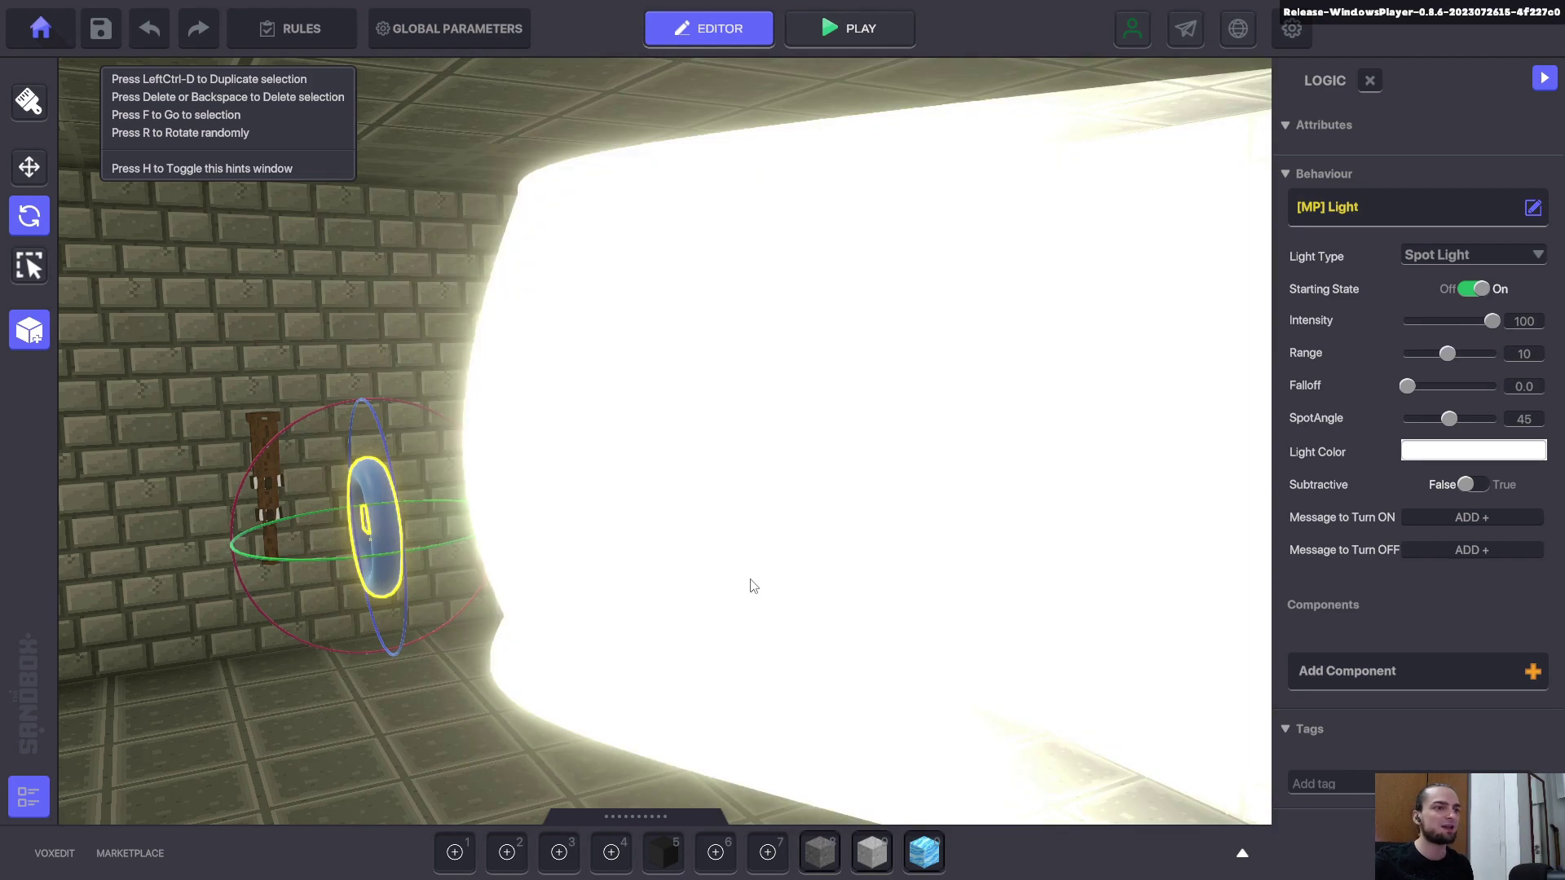
right_click_drag(673, 555, 692, 557)
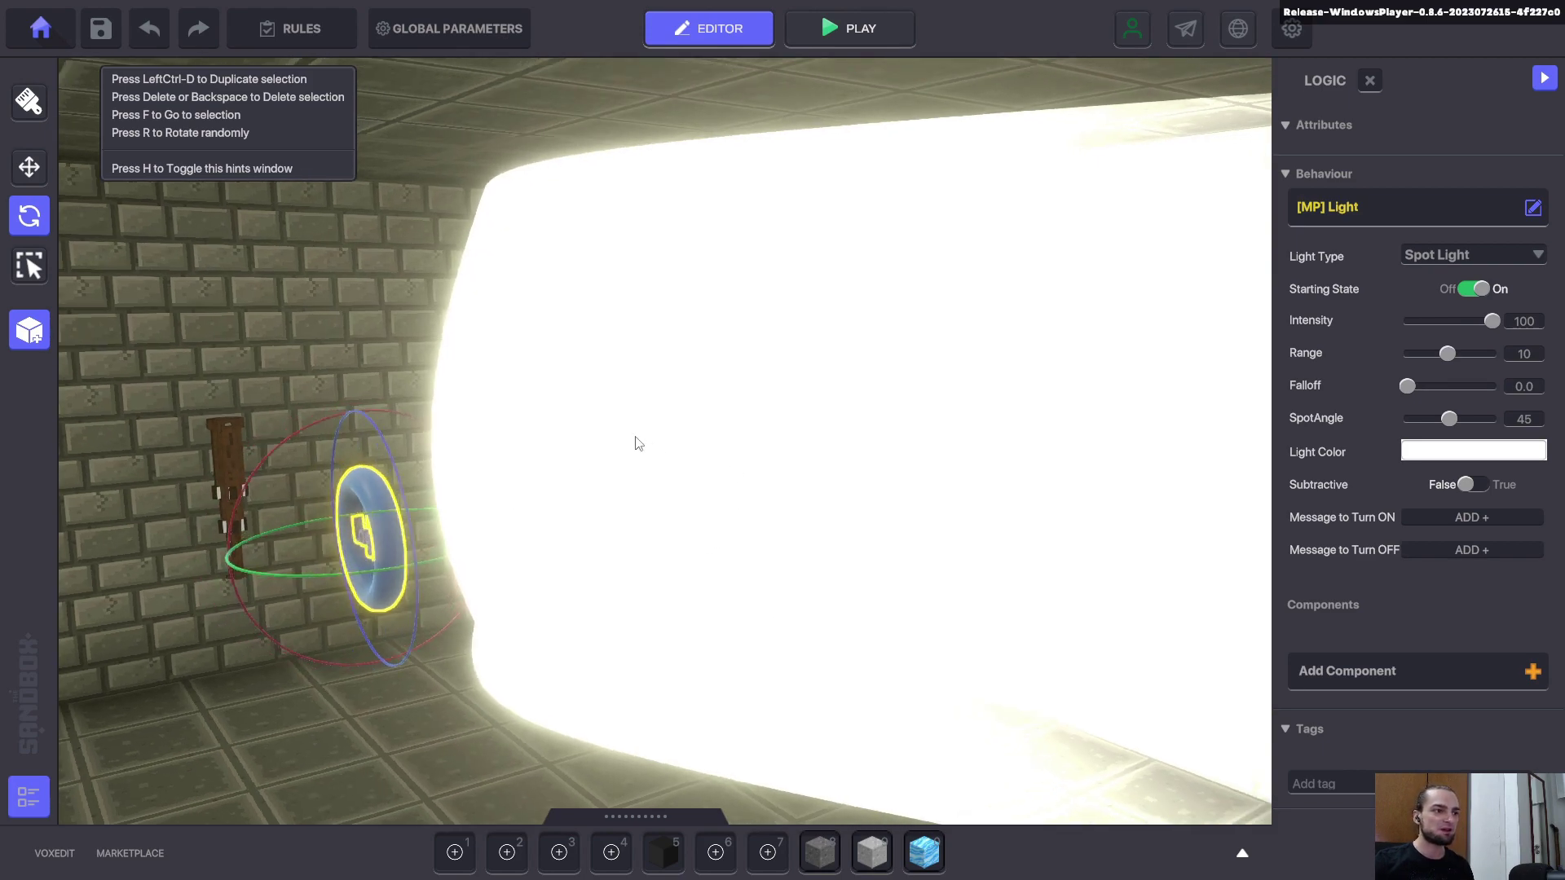
right_click_drag(782, 416, 460, 492)
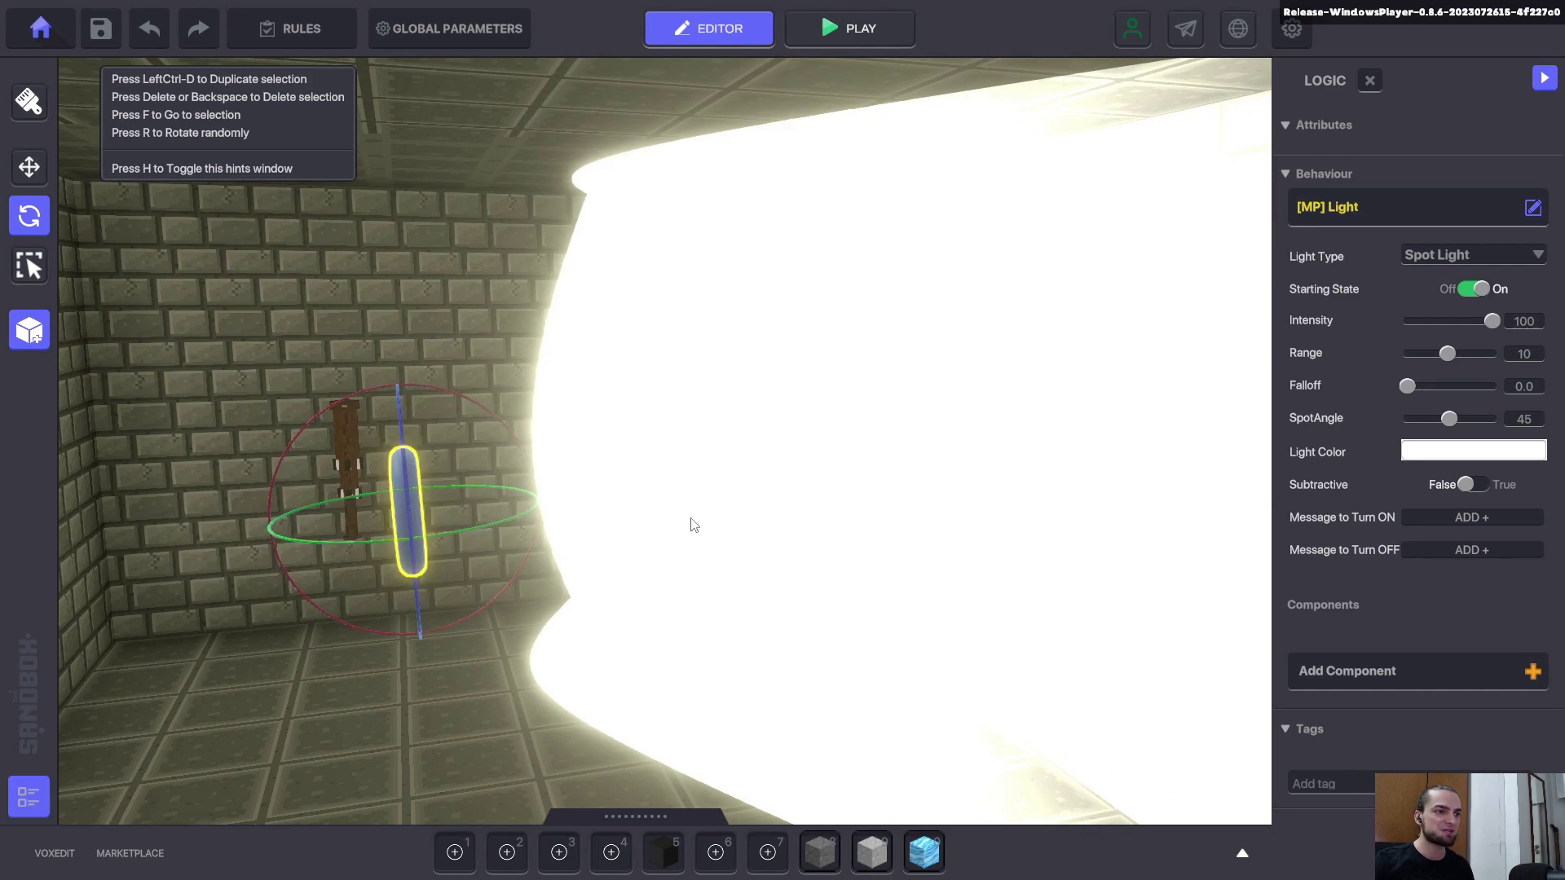
right_click_drag(636, 499, 671, 512)
right_click_drag(541, 524, 557, 526)
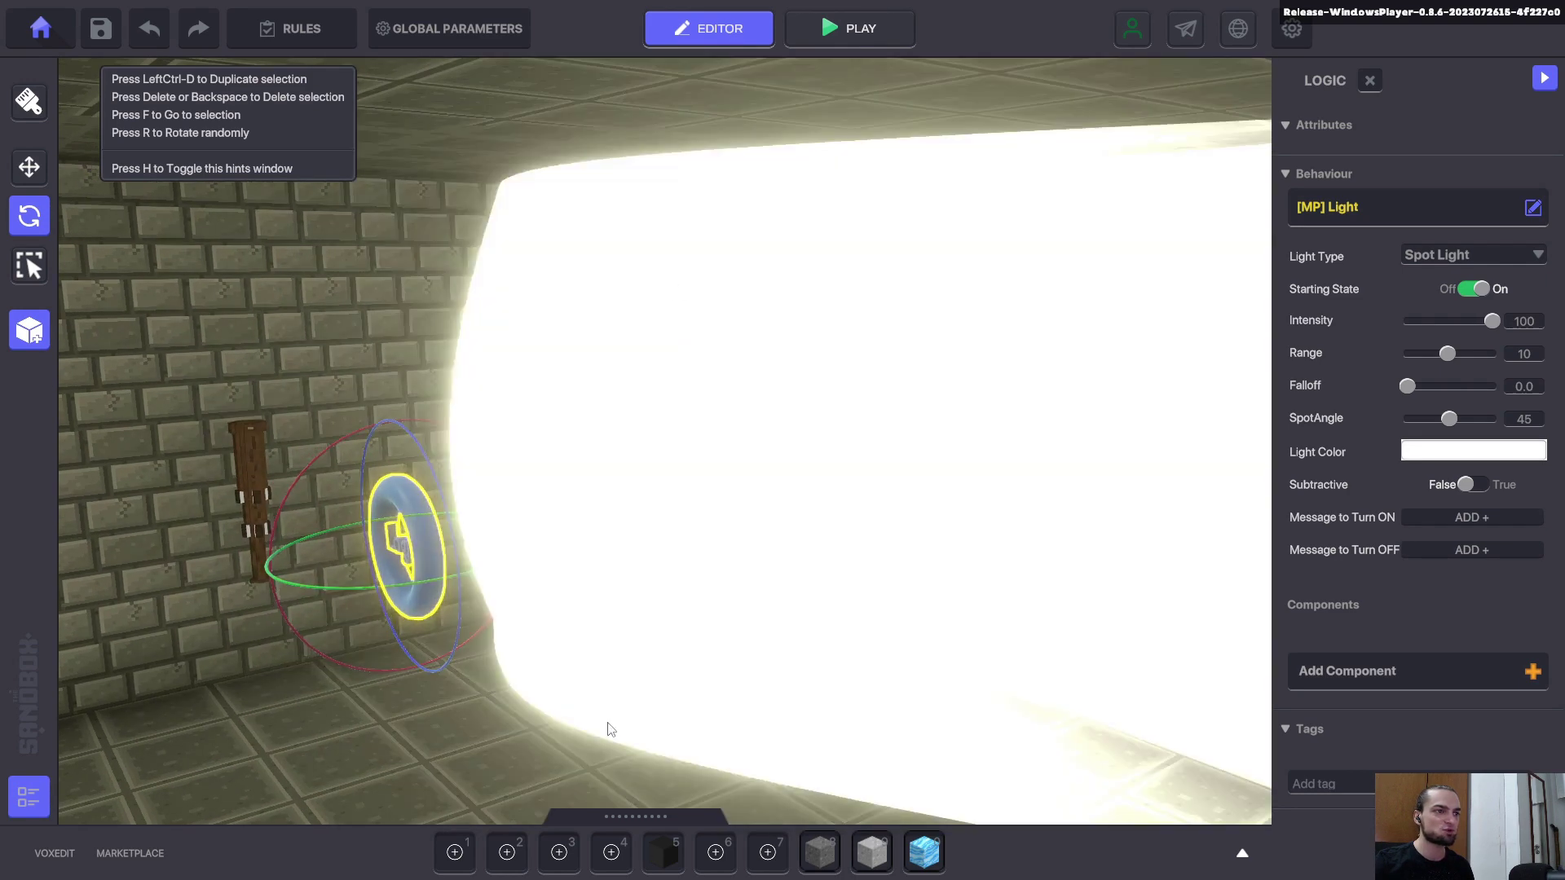
Set the spot light's Intensity to 5
right_click_drag(534, 413, 502, 397)
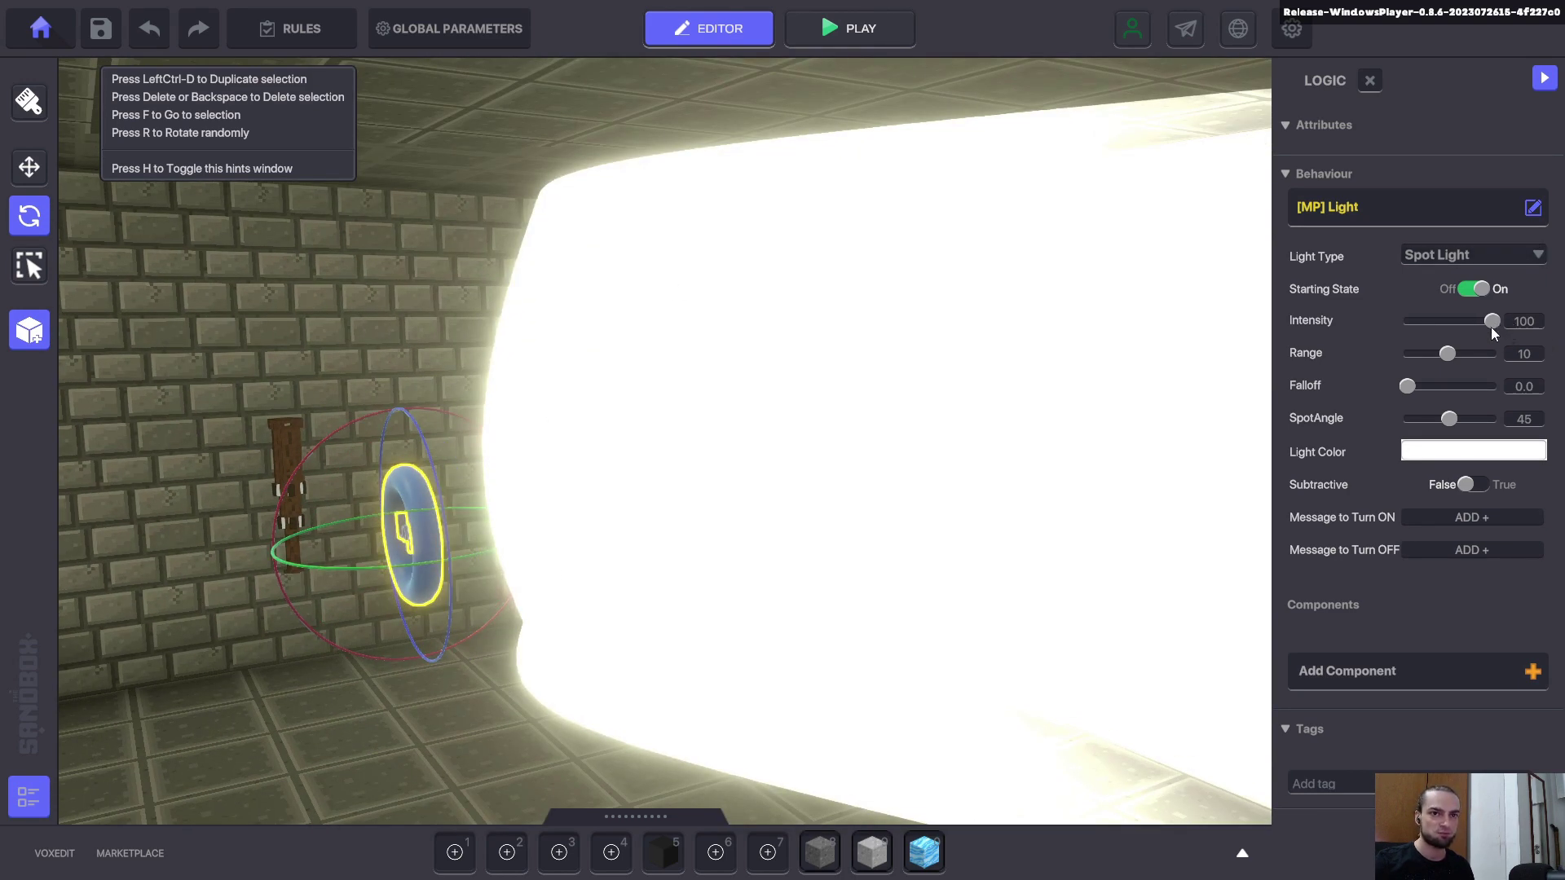
left_click_drag(1488, 318, 1482, 320)
left_click(1533, 322)
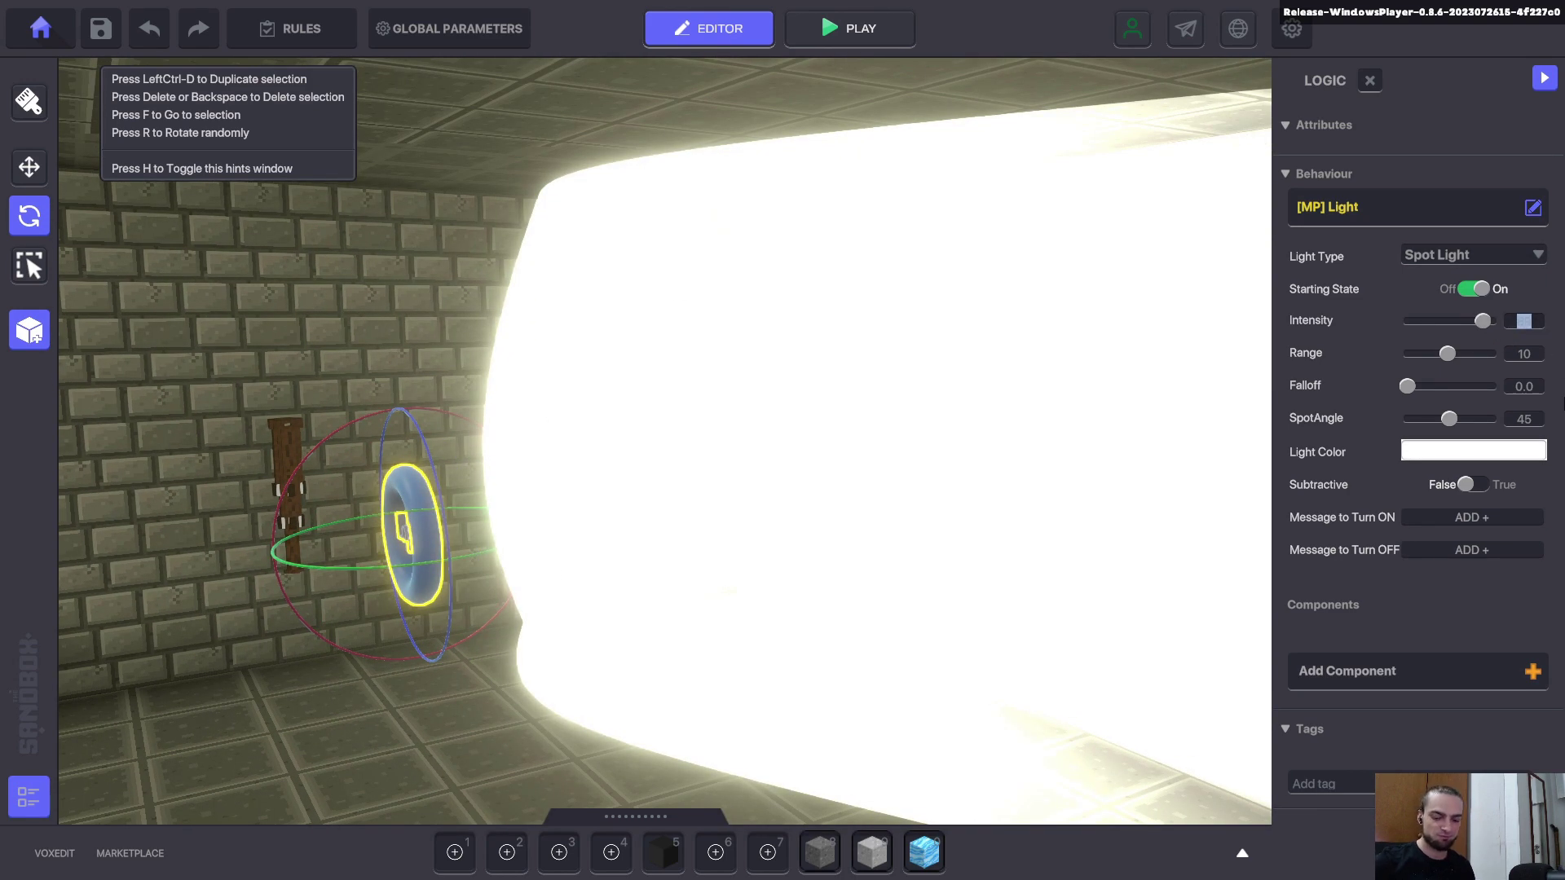
type("5")
key("Return")
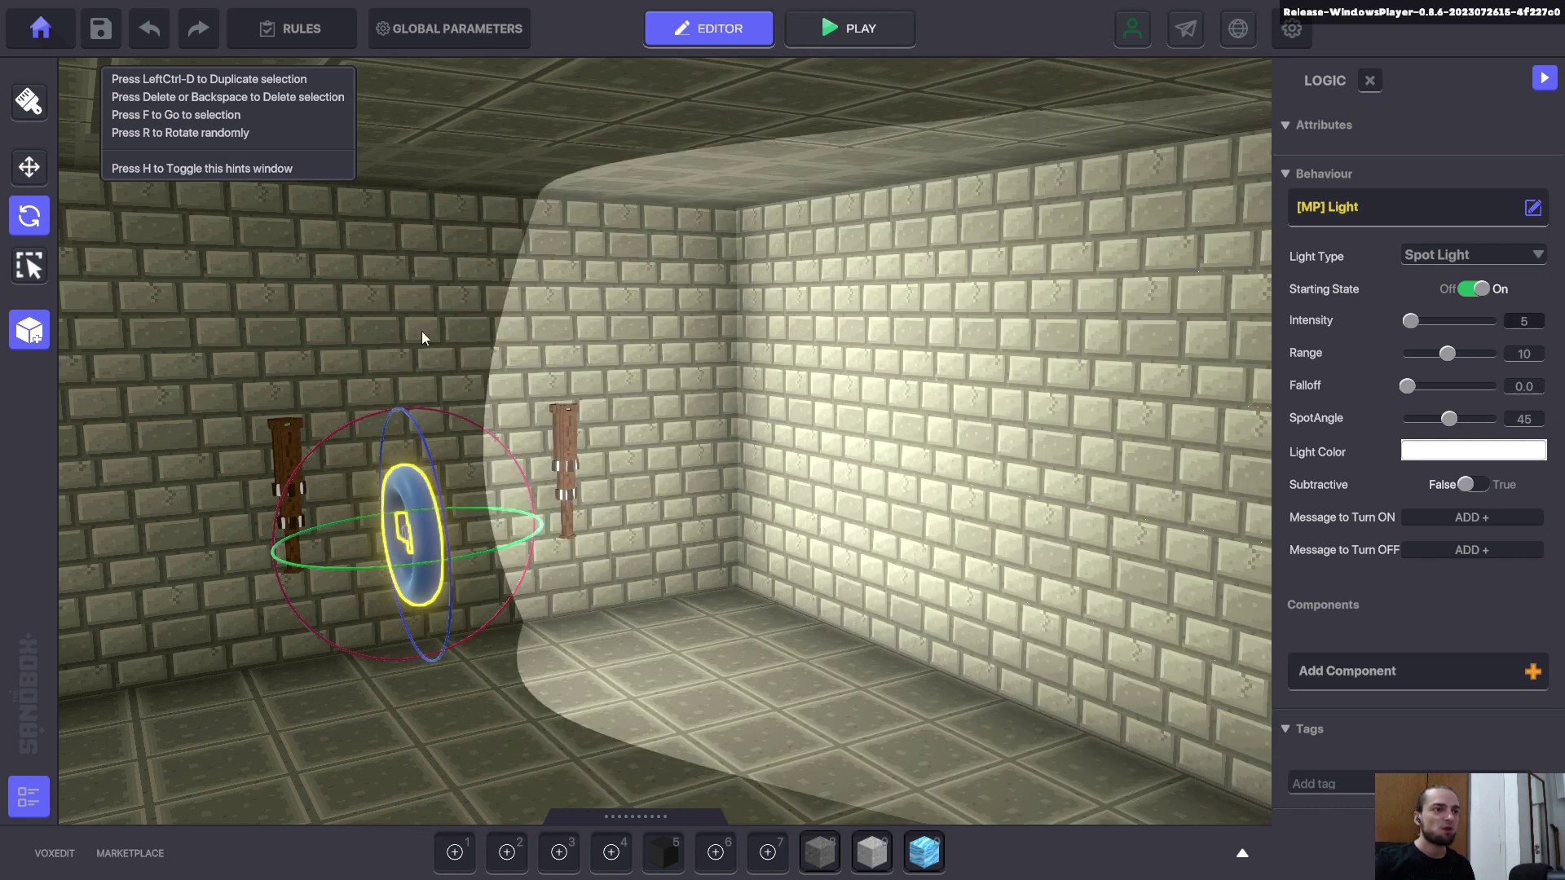
Lower the spot light's Intensity to 1 and restore it to 5
mouse_move(1415, 318)
left_mouse_down()
mouse_move(1435, 316)
mouse_move(1406, 316)
left_mouse_up()
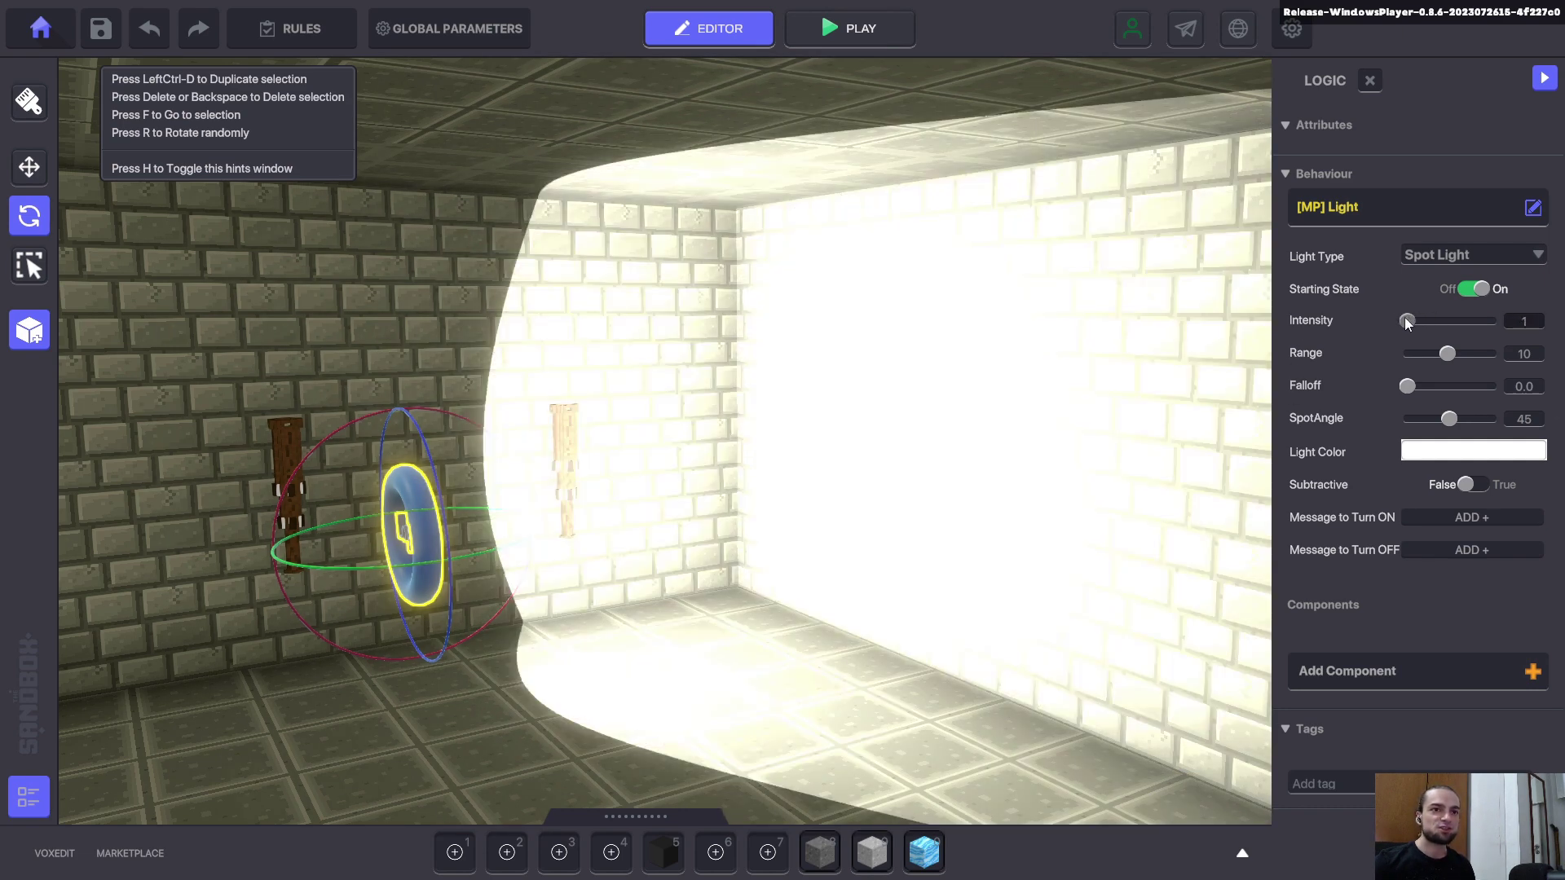
left_click(1531, 325)
type("5")
key("Return")
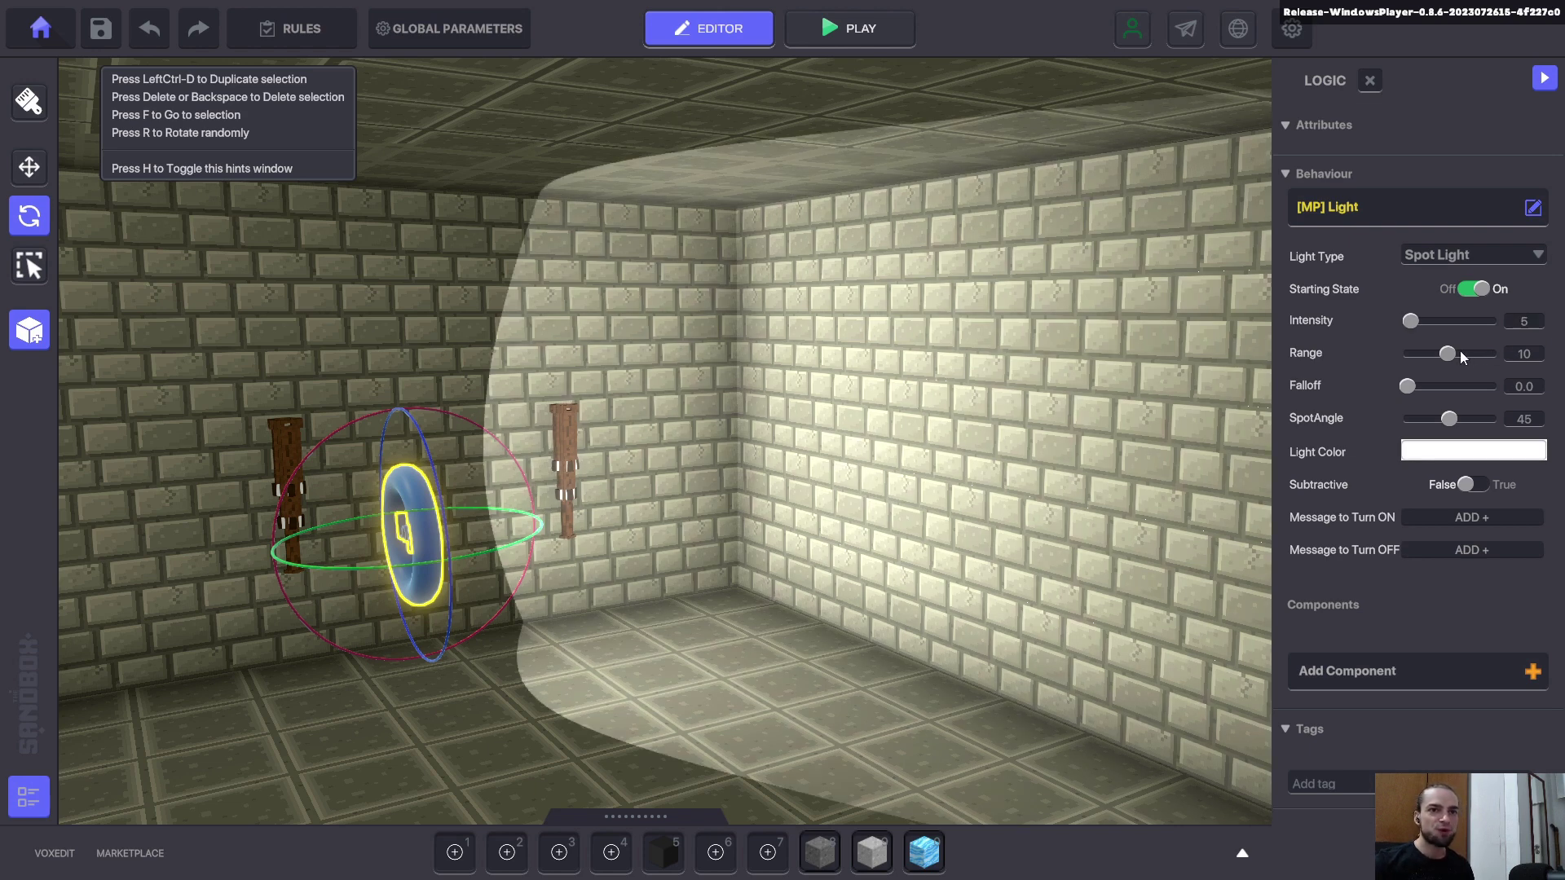
Set the spot light's Range to 11 and its Falloff to 0.5
mouse_move(1465, 353)
left_mouse_down()
mouse_move(1490, 360)
mouse_move(1406, 359)
mouse_move(1500, 346)
mouse_move(1441, 341)
left_mouse_up()
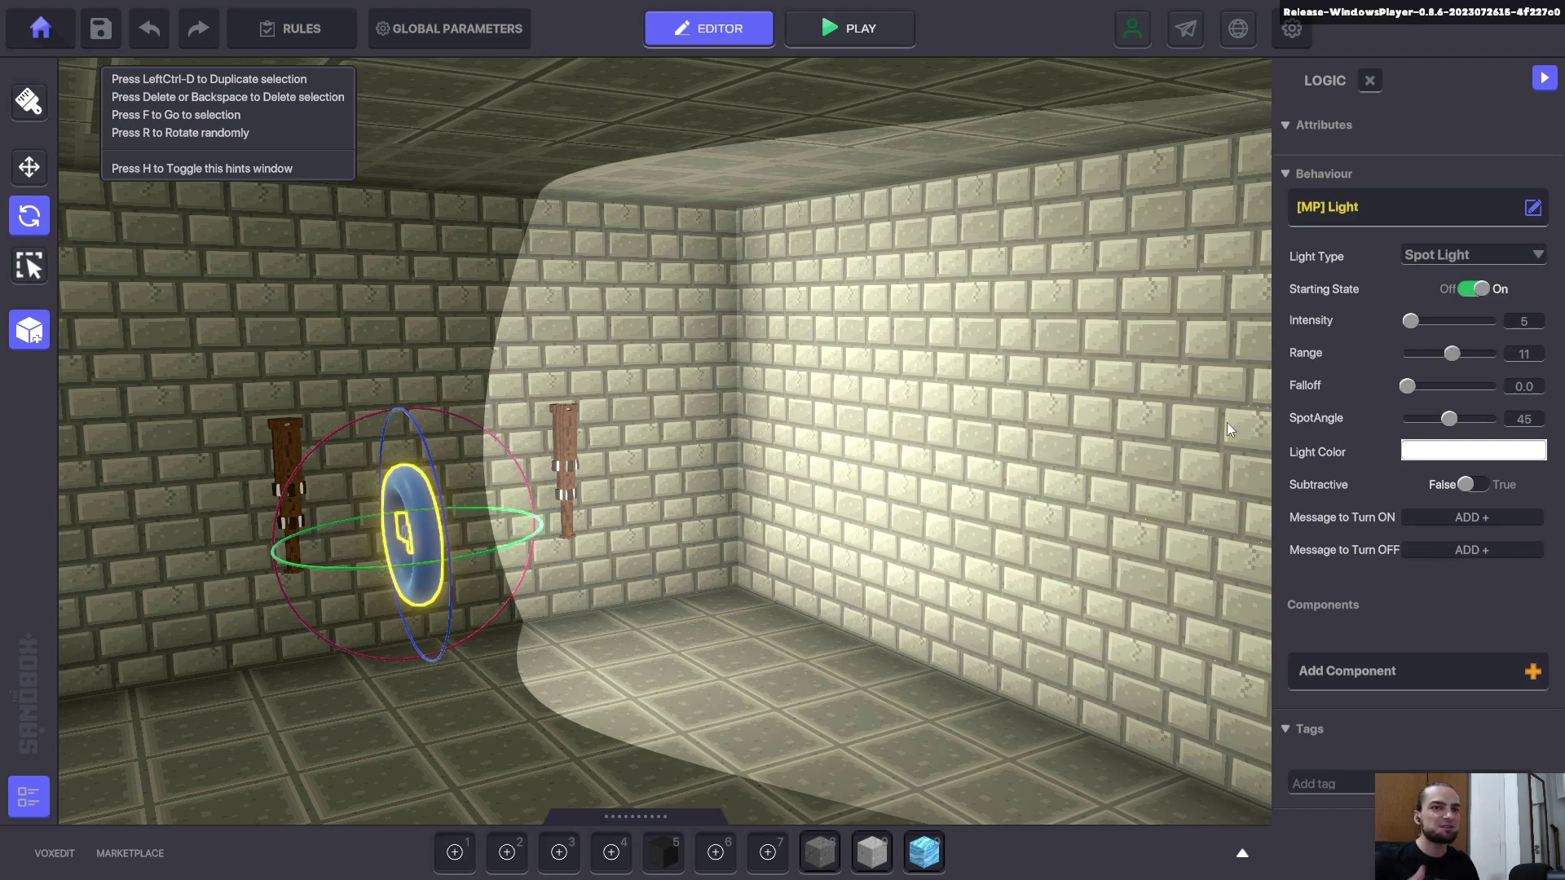
left_click_drag(1405, 388, 1359, 382)
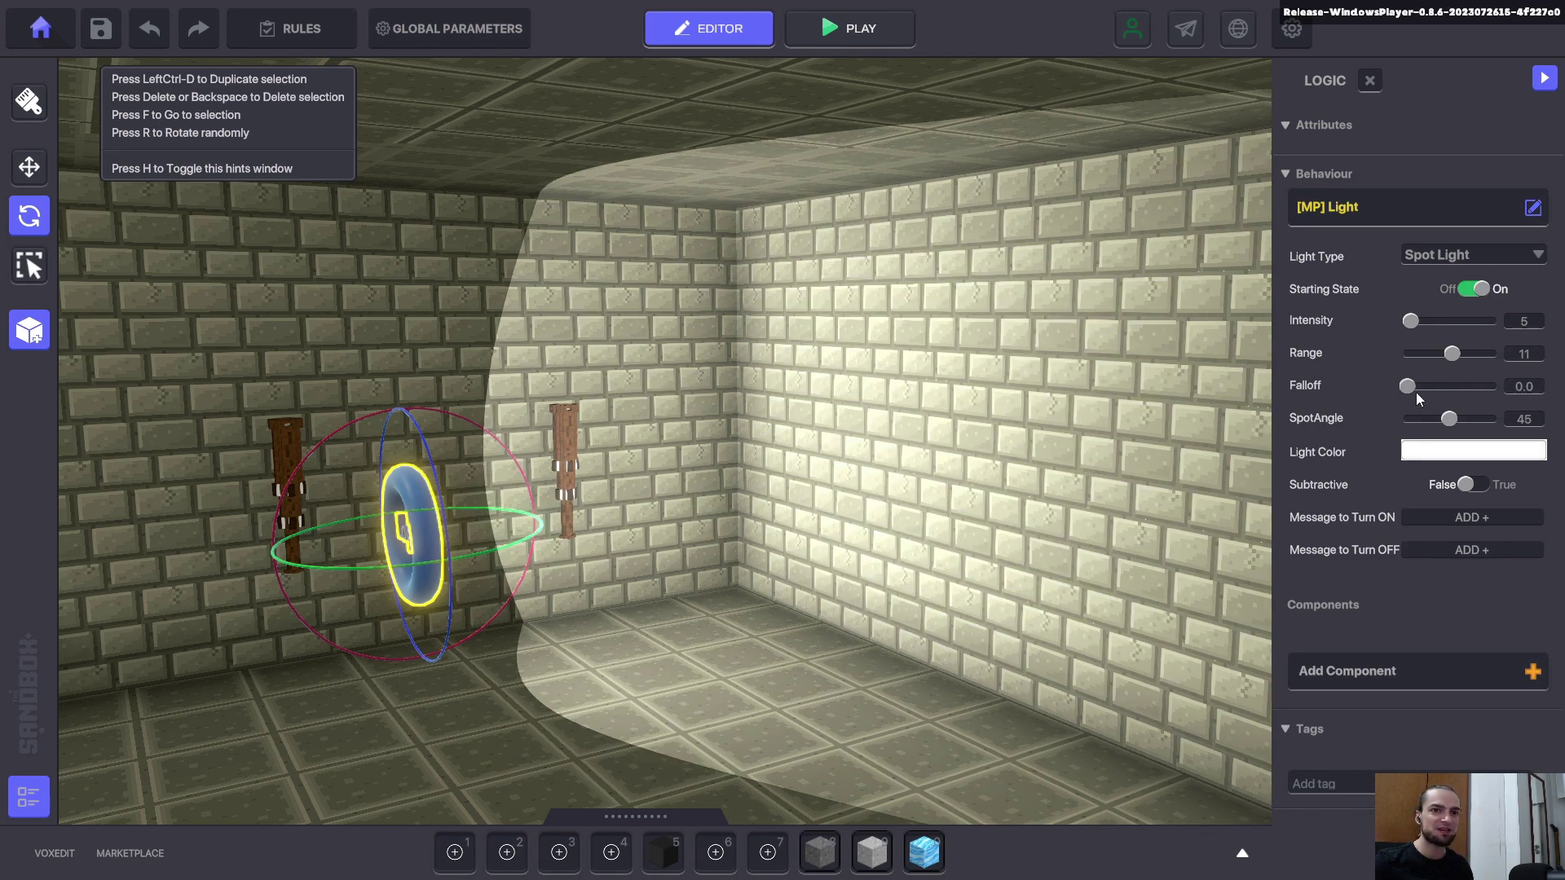
mouse_move(1441, 386)
left_mouse_down()
mouse_move(1471, 385)
mouse_move(1394, 400)
mouse_move(1490, 387)
mouse_move(1402, 382)
mouse_move(1449, 387)
left_mouse_up()
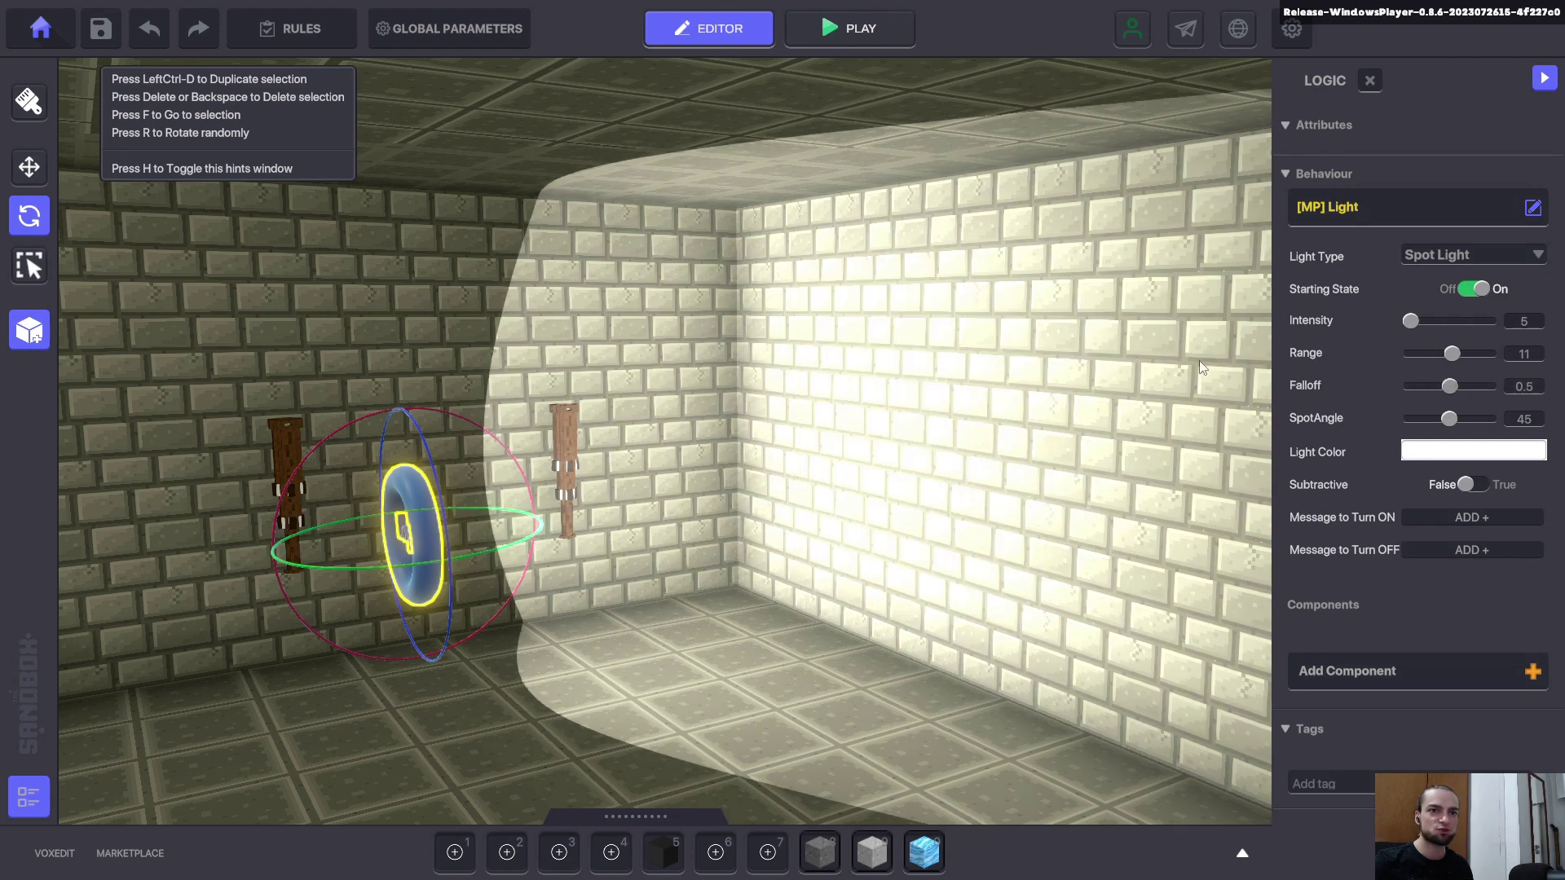
Change the Light Type to Point Light and try lower Falloff values, ending at 0.3
left_click(1480, 254)
left_click(1428, 277)
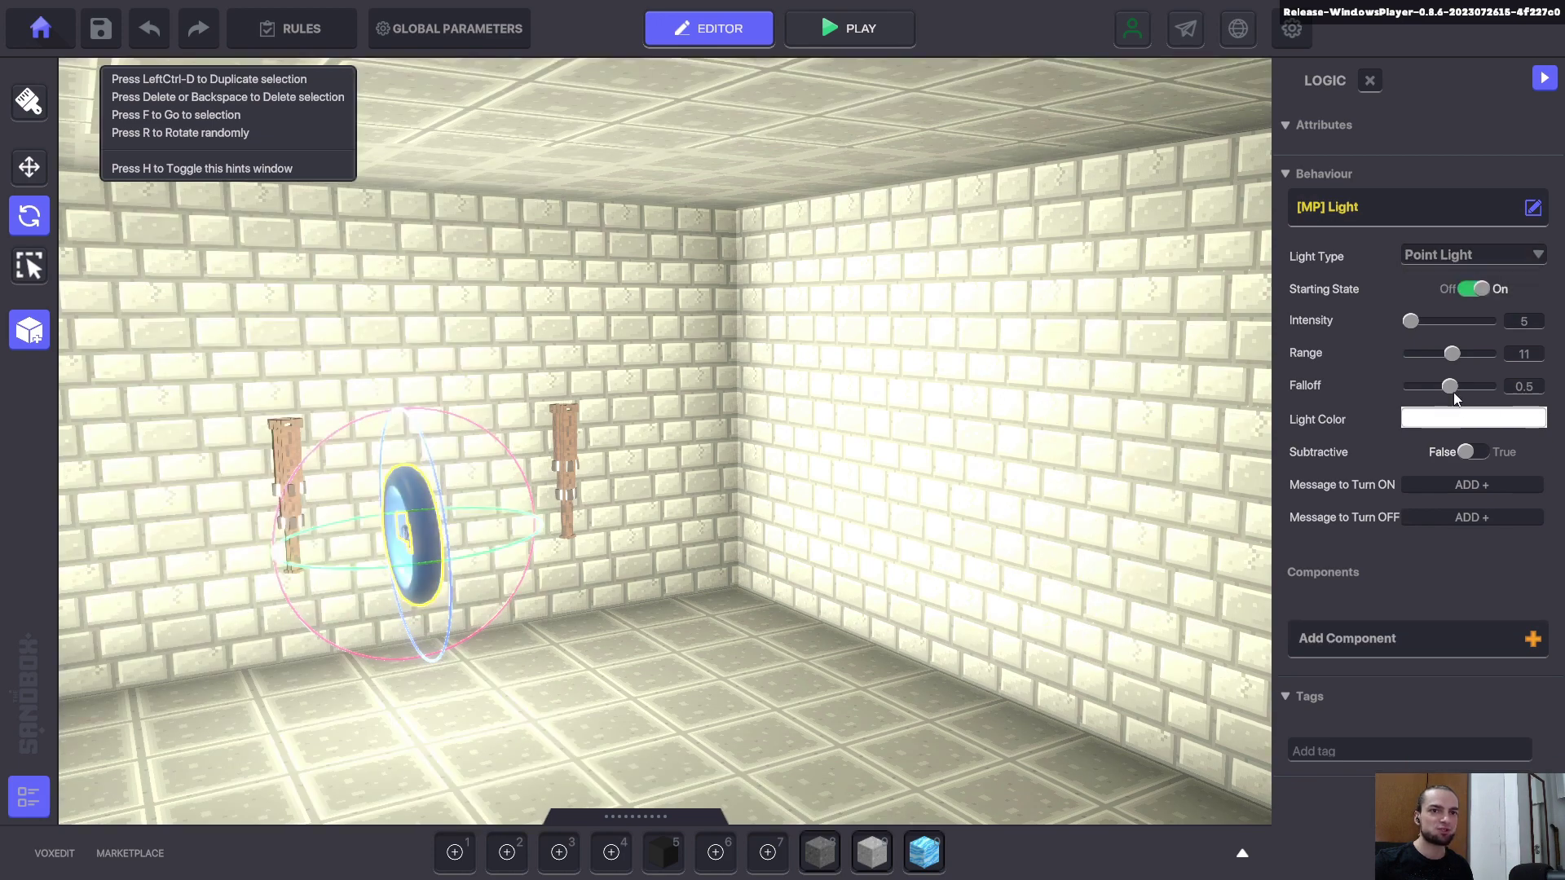
mouse_move(1449, 388)
left_mouse_down()
mouse_move(1396, 378)
mouse_move(1498, 383)
mouse_move(1450, 386)
left_mouse_up()
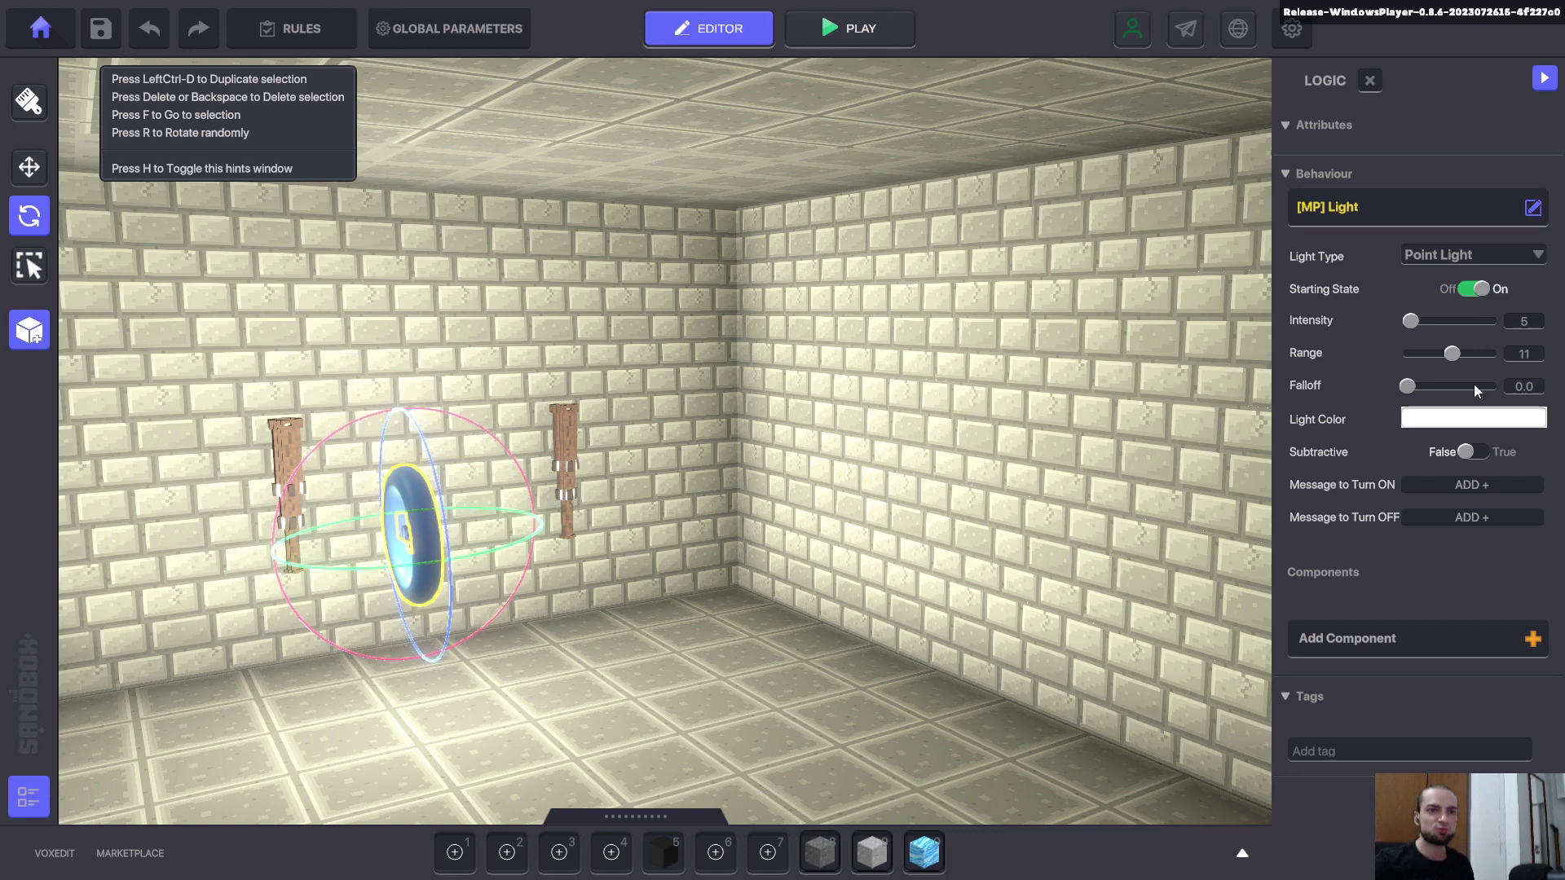
left_click_drag(1415, 392, 1424, 386)
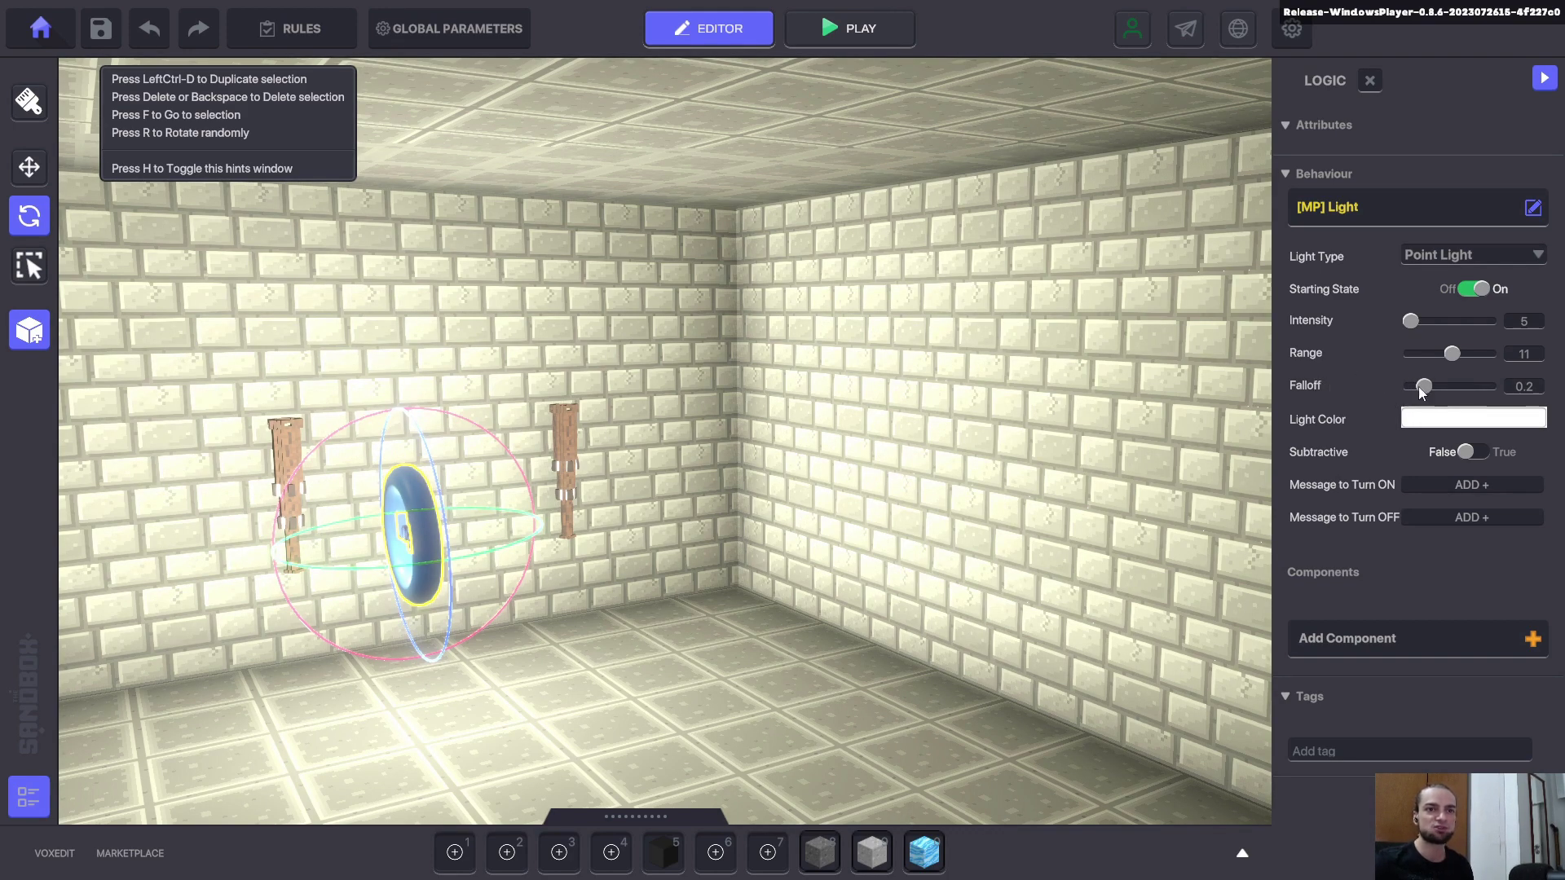
mouse_move(1423, 390)
left_mouse_down()
mouse_move(1450, 387)
mouse_move(1432, 388)
left_mouse_up()
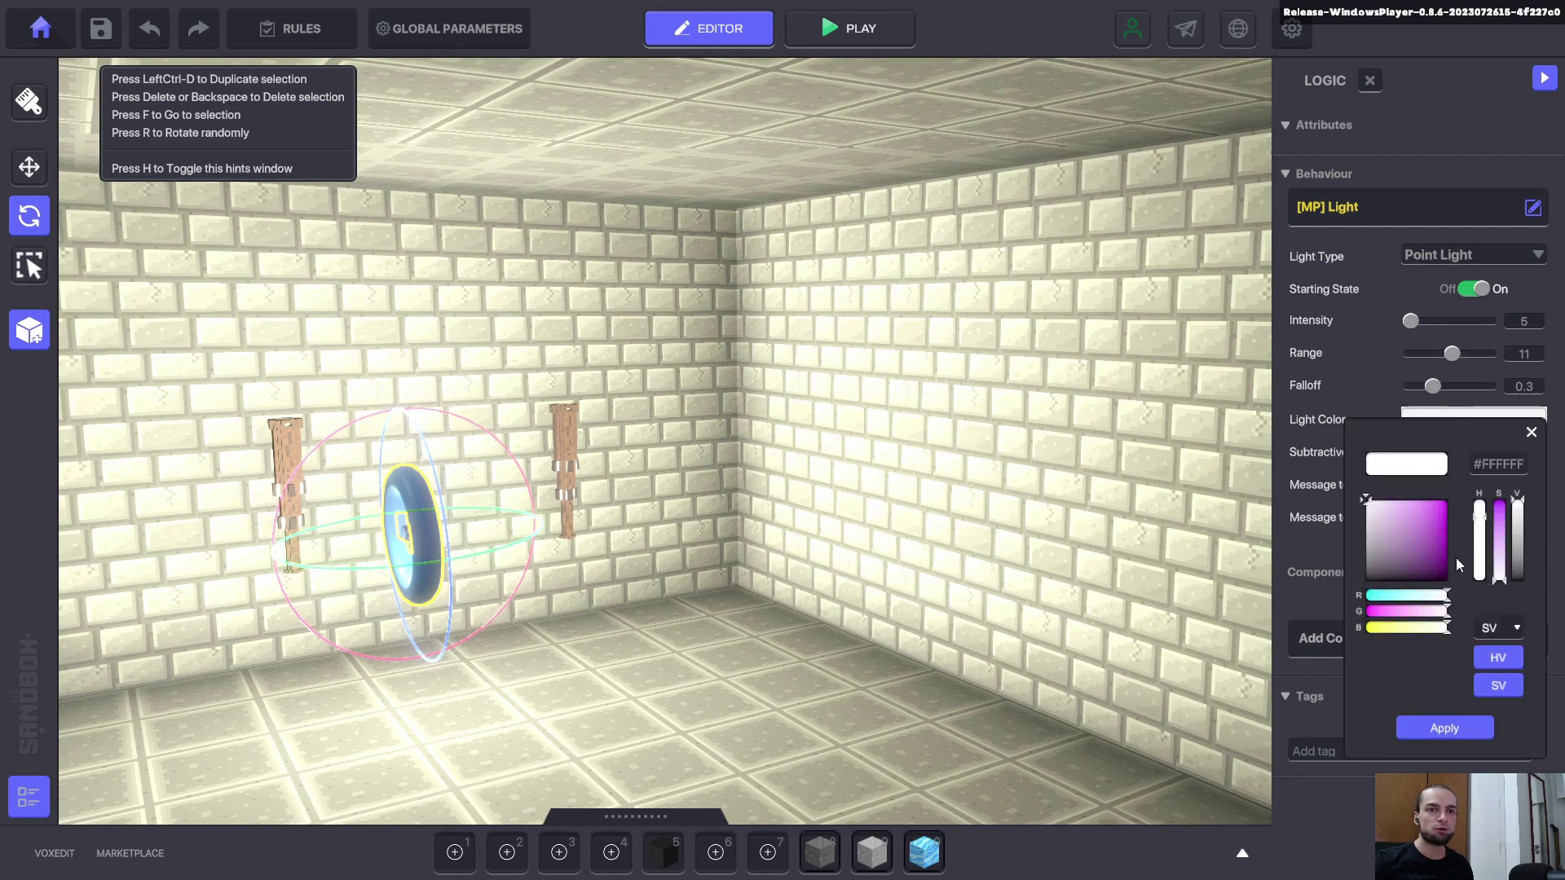
Apply the dark purple #4F086C as the point light's Light Color, and restore it to white
left_click(1448, 526)
left_click(1443, 553)
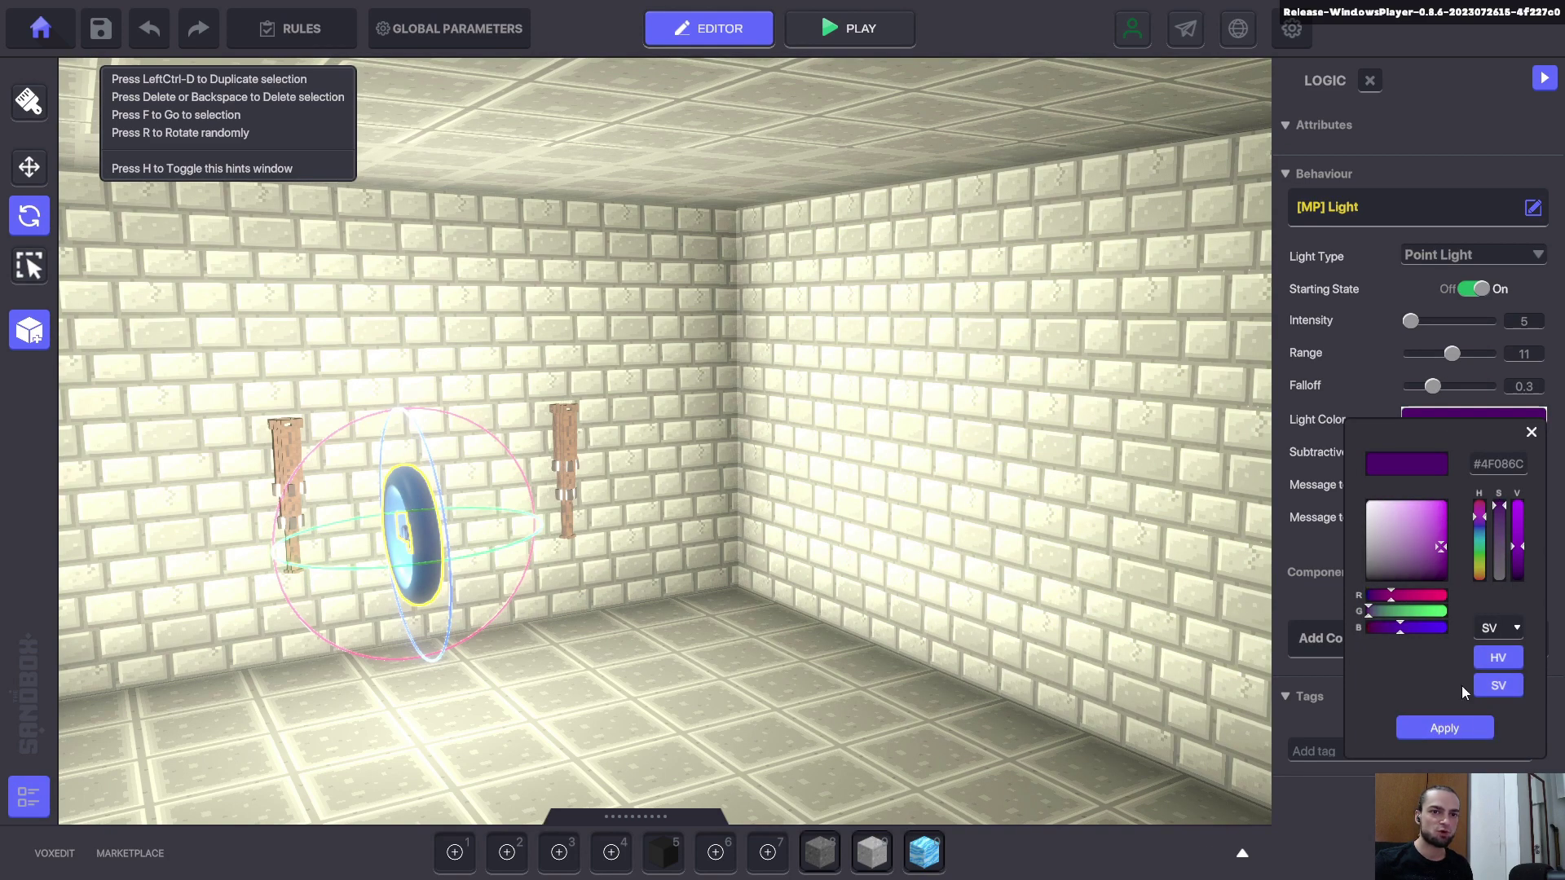
left_click(1449, 727)
left_click(1435, 420)
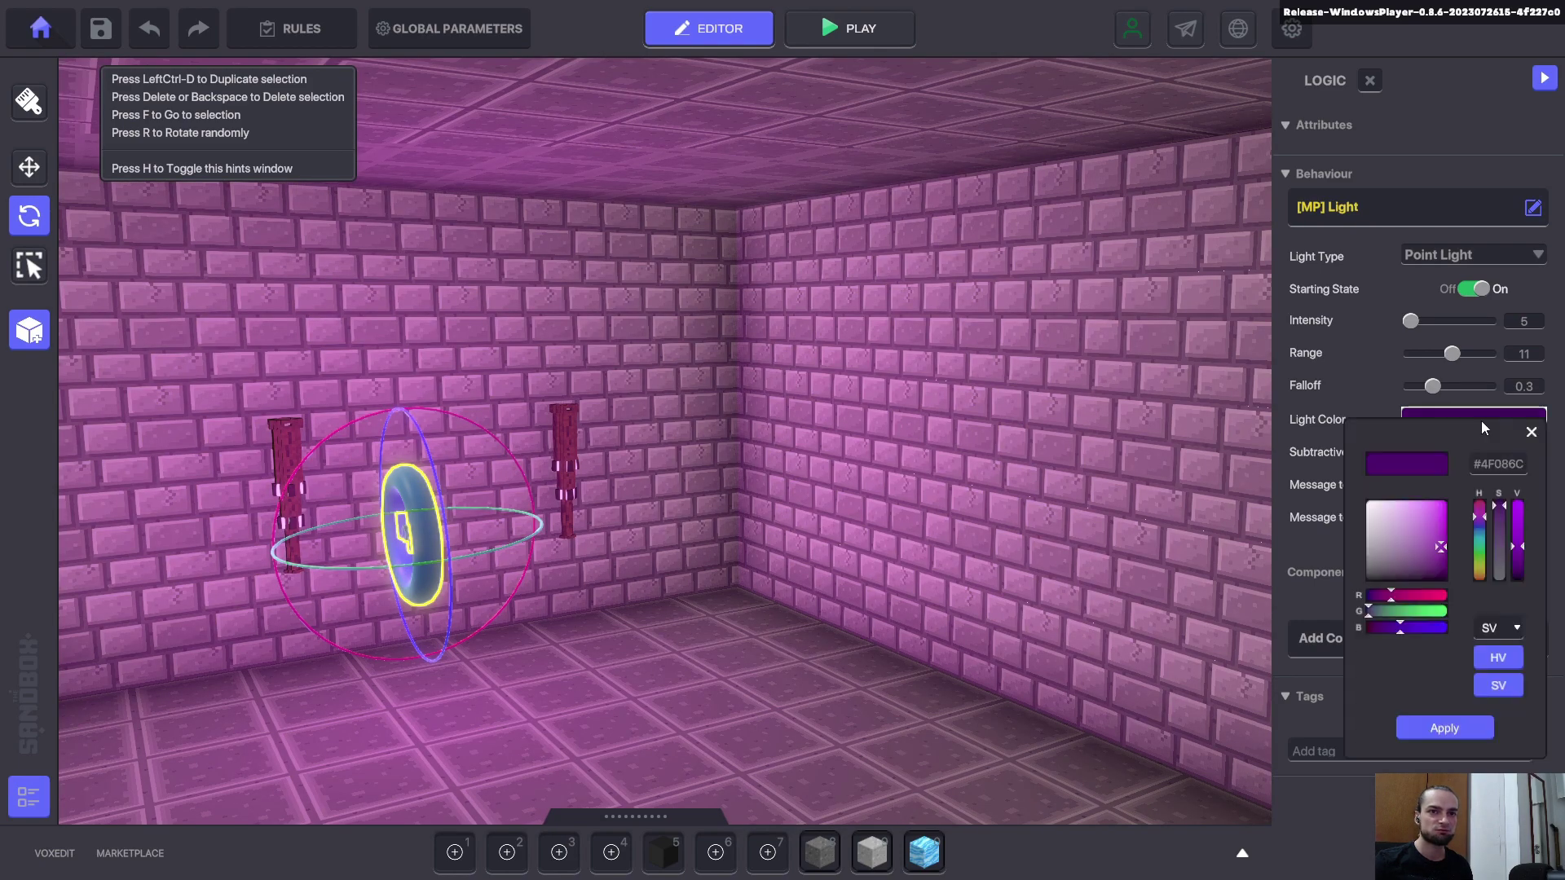
left_click_drag(1396, 523, 1366, 499)
left_click(1444, 727)
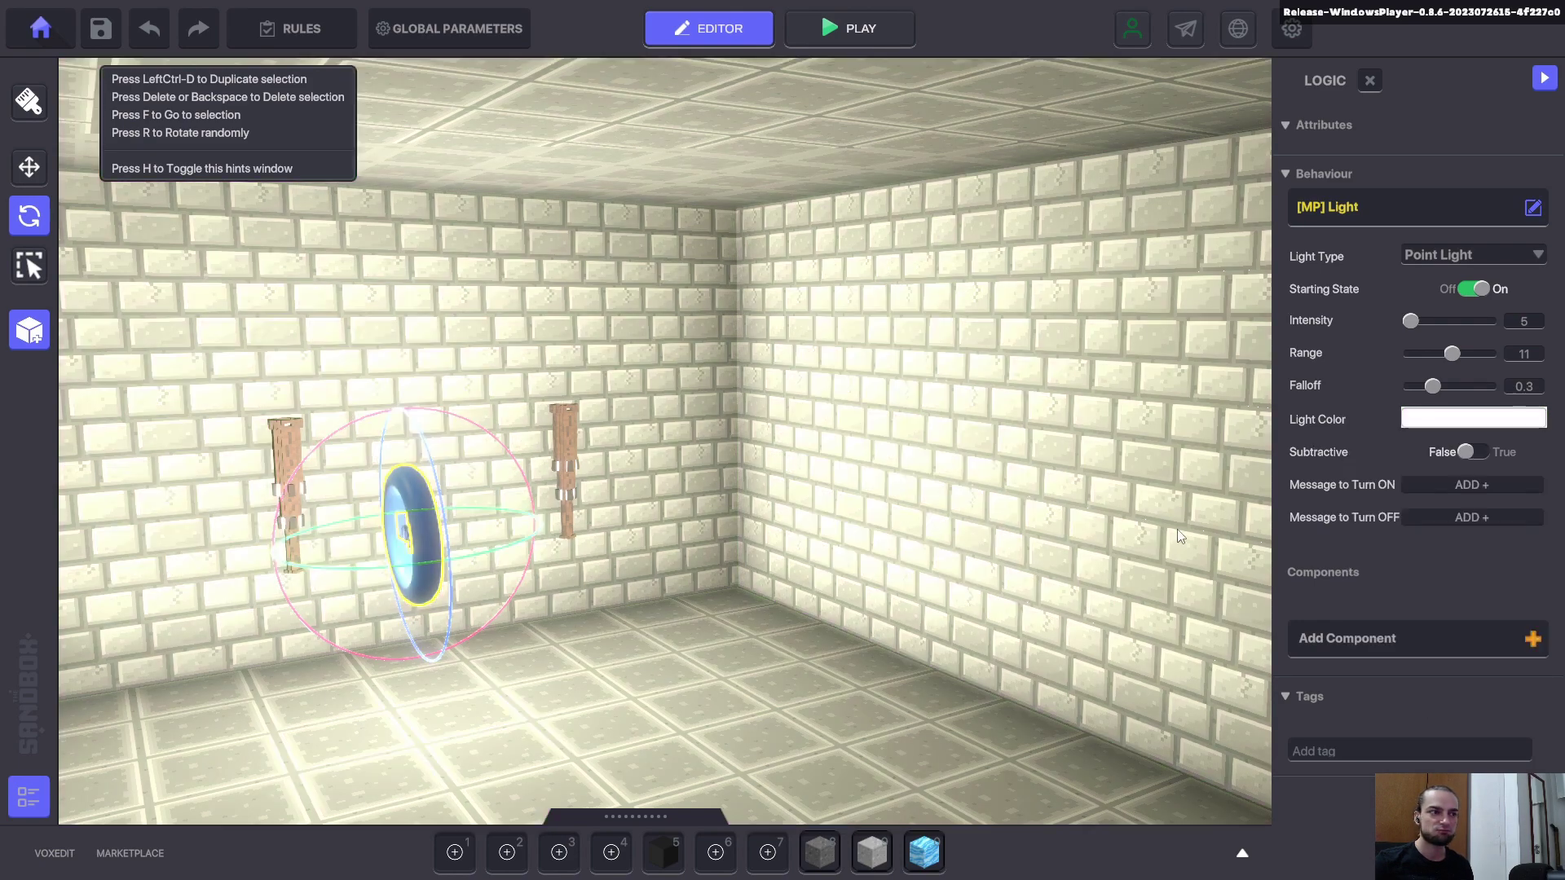
Switch the color picker to HV mode and apply the amber Light Color #956600 to the point light
left_click(1459, 420)
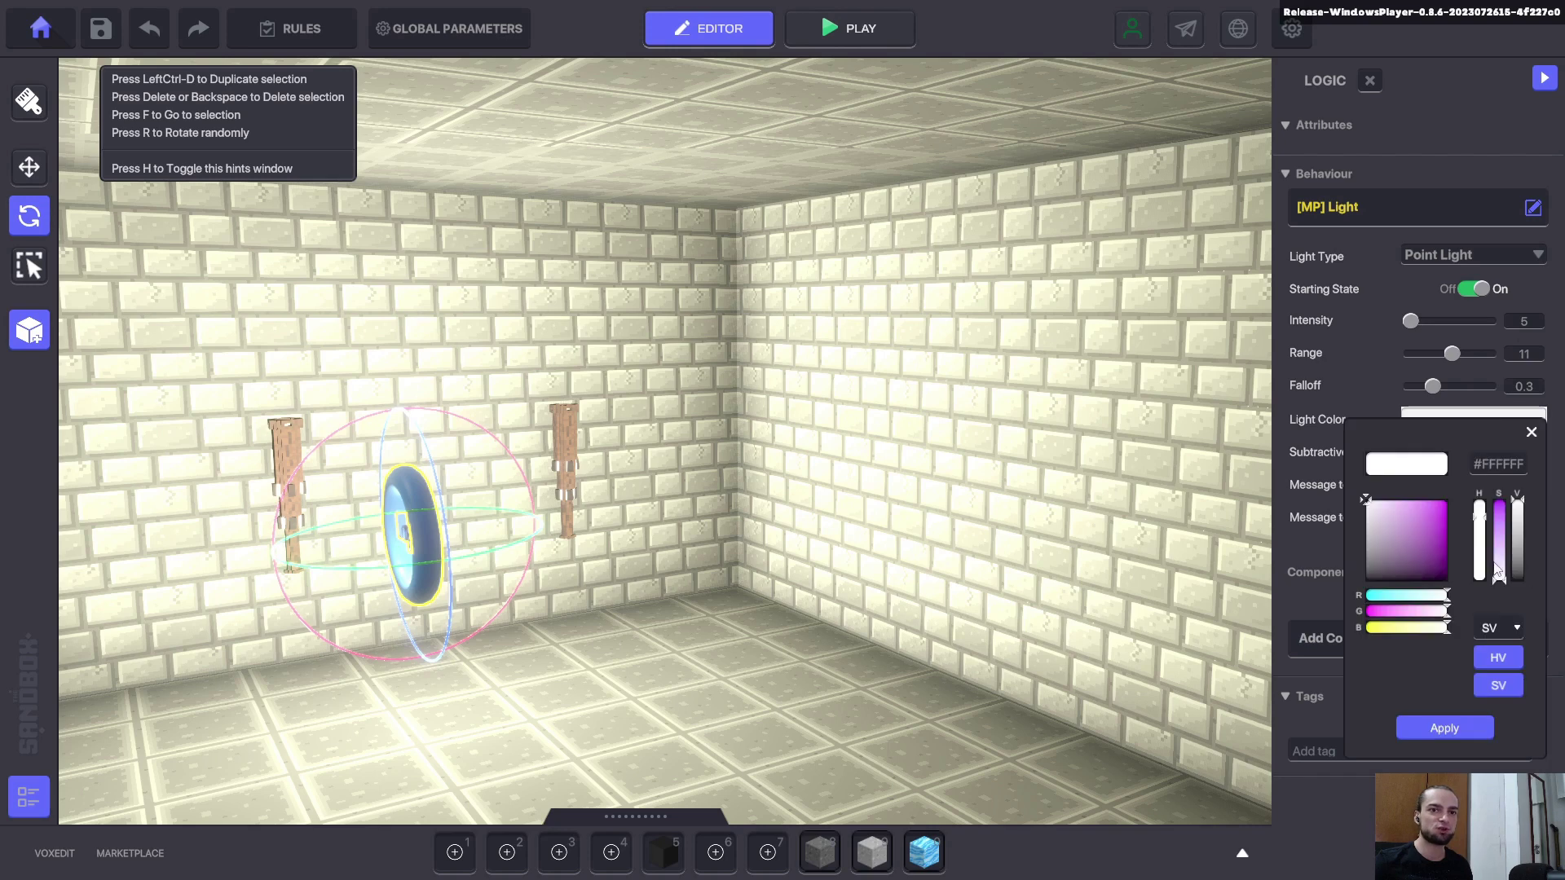
left_click(1499, 628)
left_click(1496, 428)
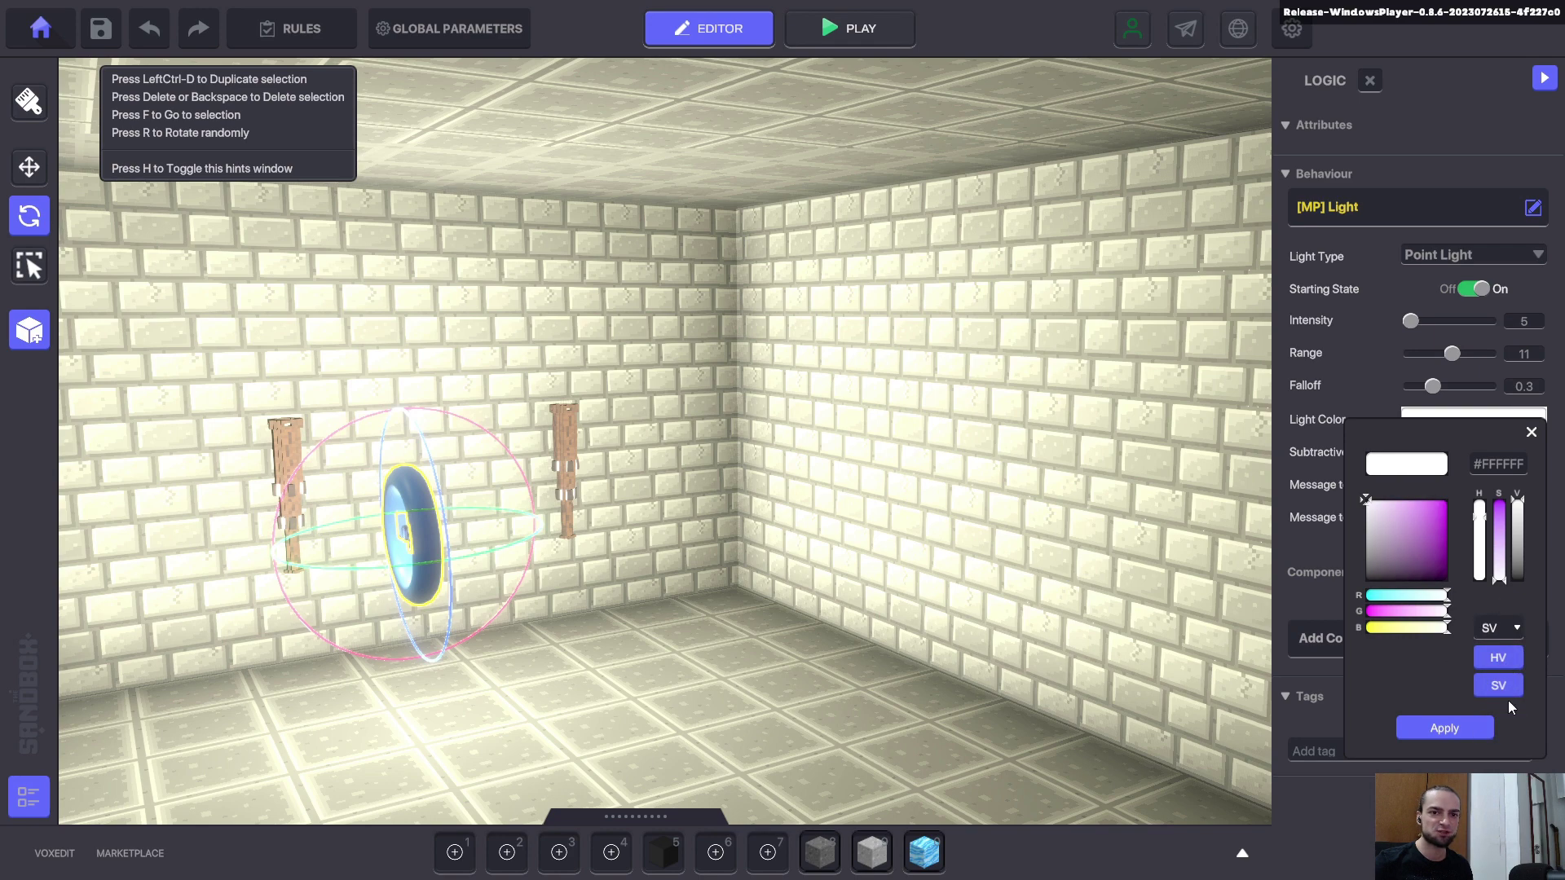
mouse_move(1417, 541)
left_mouse_down()
mouse_move(1450, 530)
mouse_move(1376, 514)
mouse_move(1376, 533)
left_mouse_up()
left_click(1498, 657)
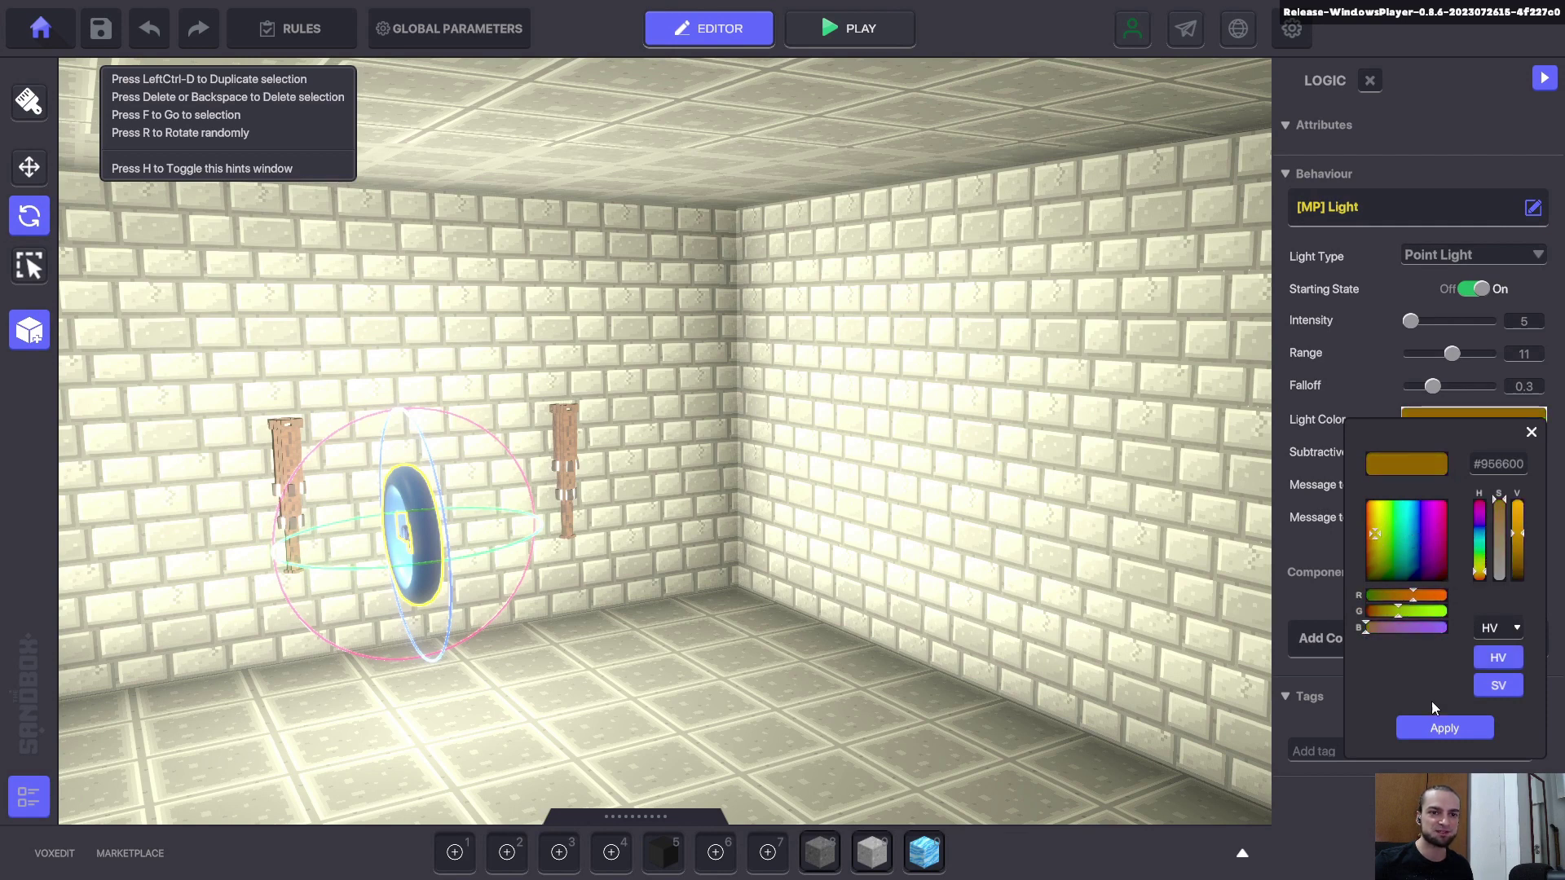
left_click(1443, 727)
Return the color picker to SV mode and apply white #FFFFFF as the Light Color
left_click(1418, 410)
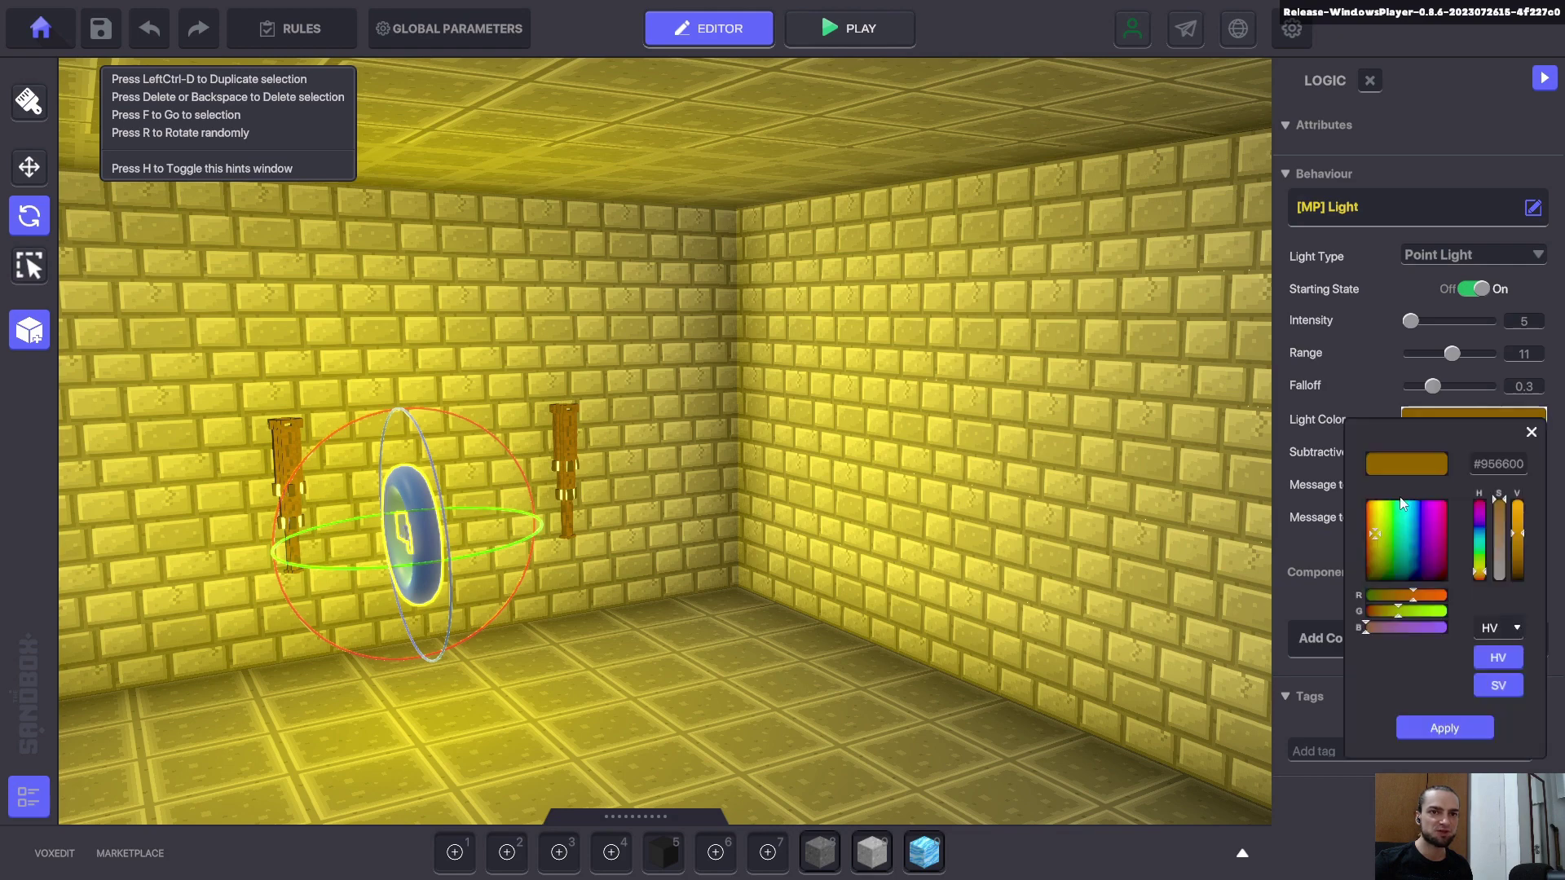
left_click(1492, 627)
left_click(1495, 680)
left_click(1386, 519)
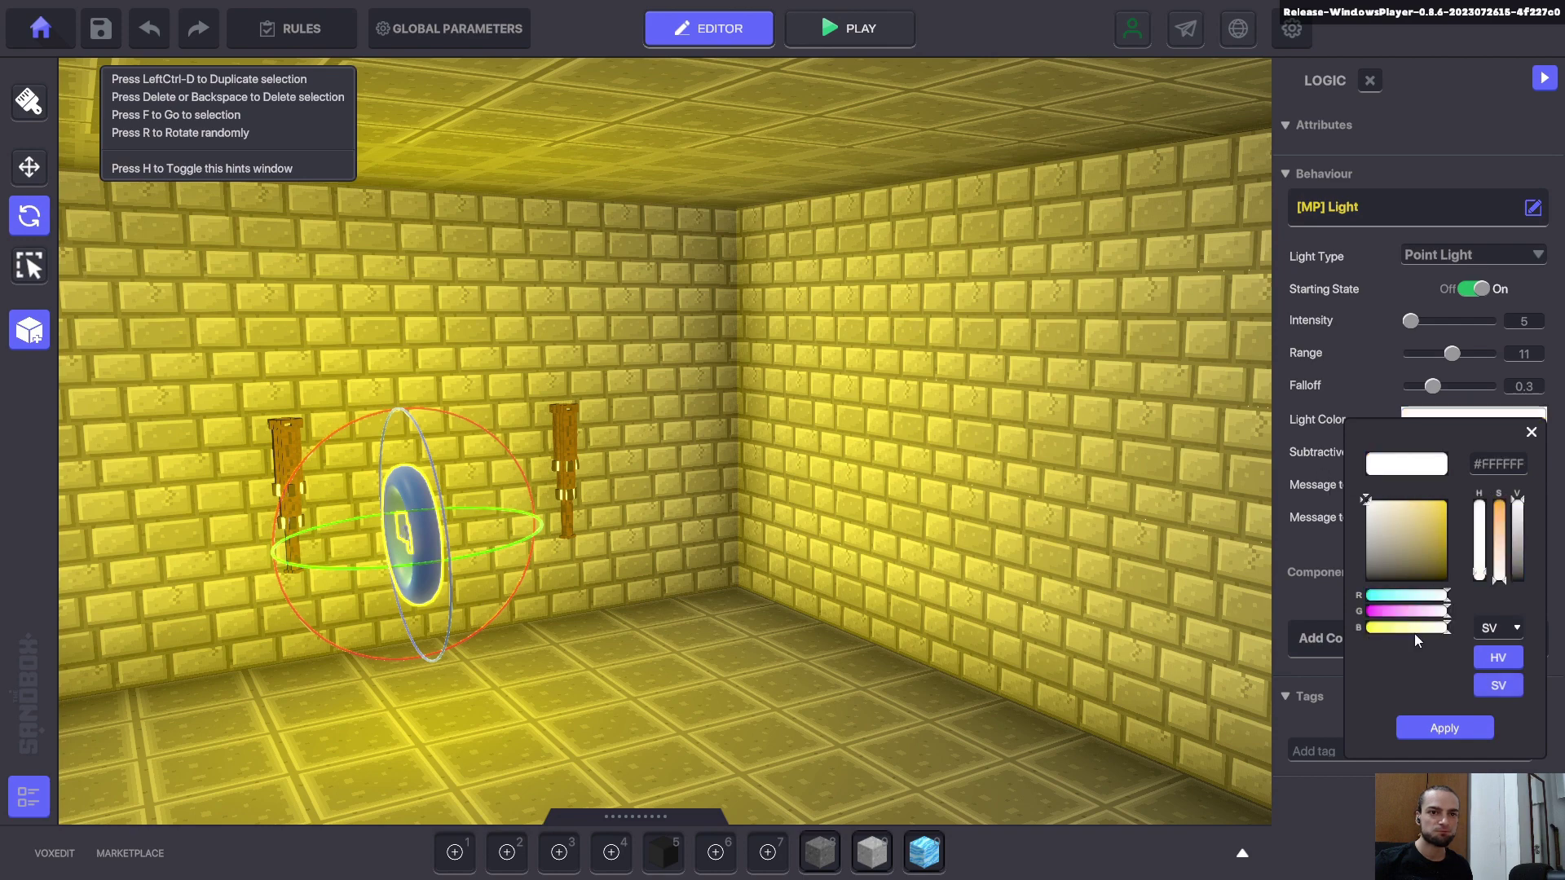
left_click(1426, 728)
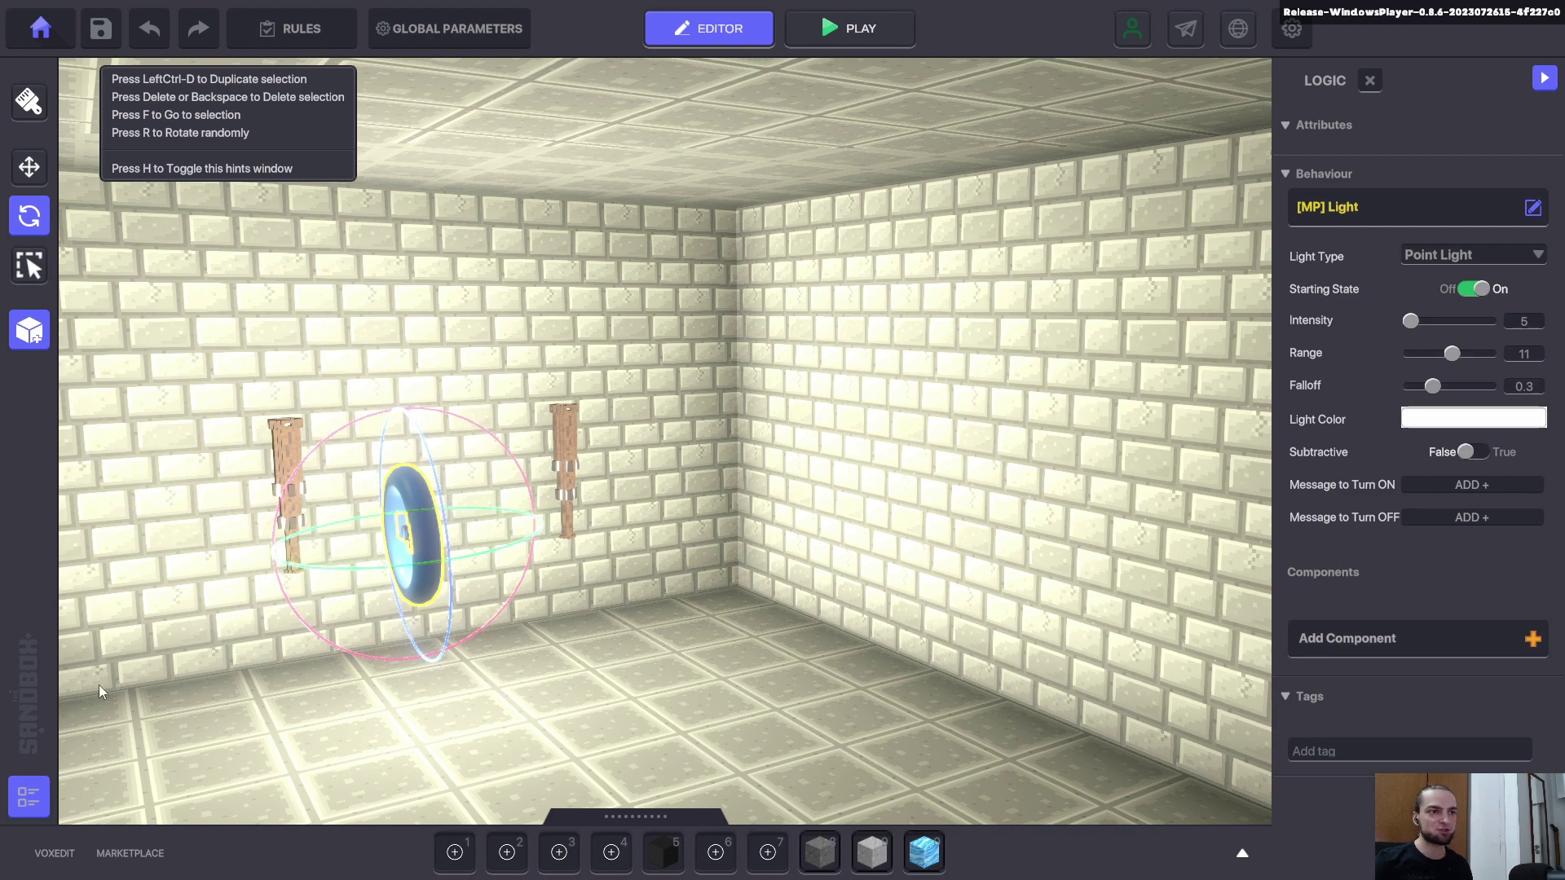
Set the point light's Subtractive option to True and lower its Intensity to 1
left_click(1476, 451)
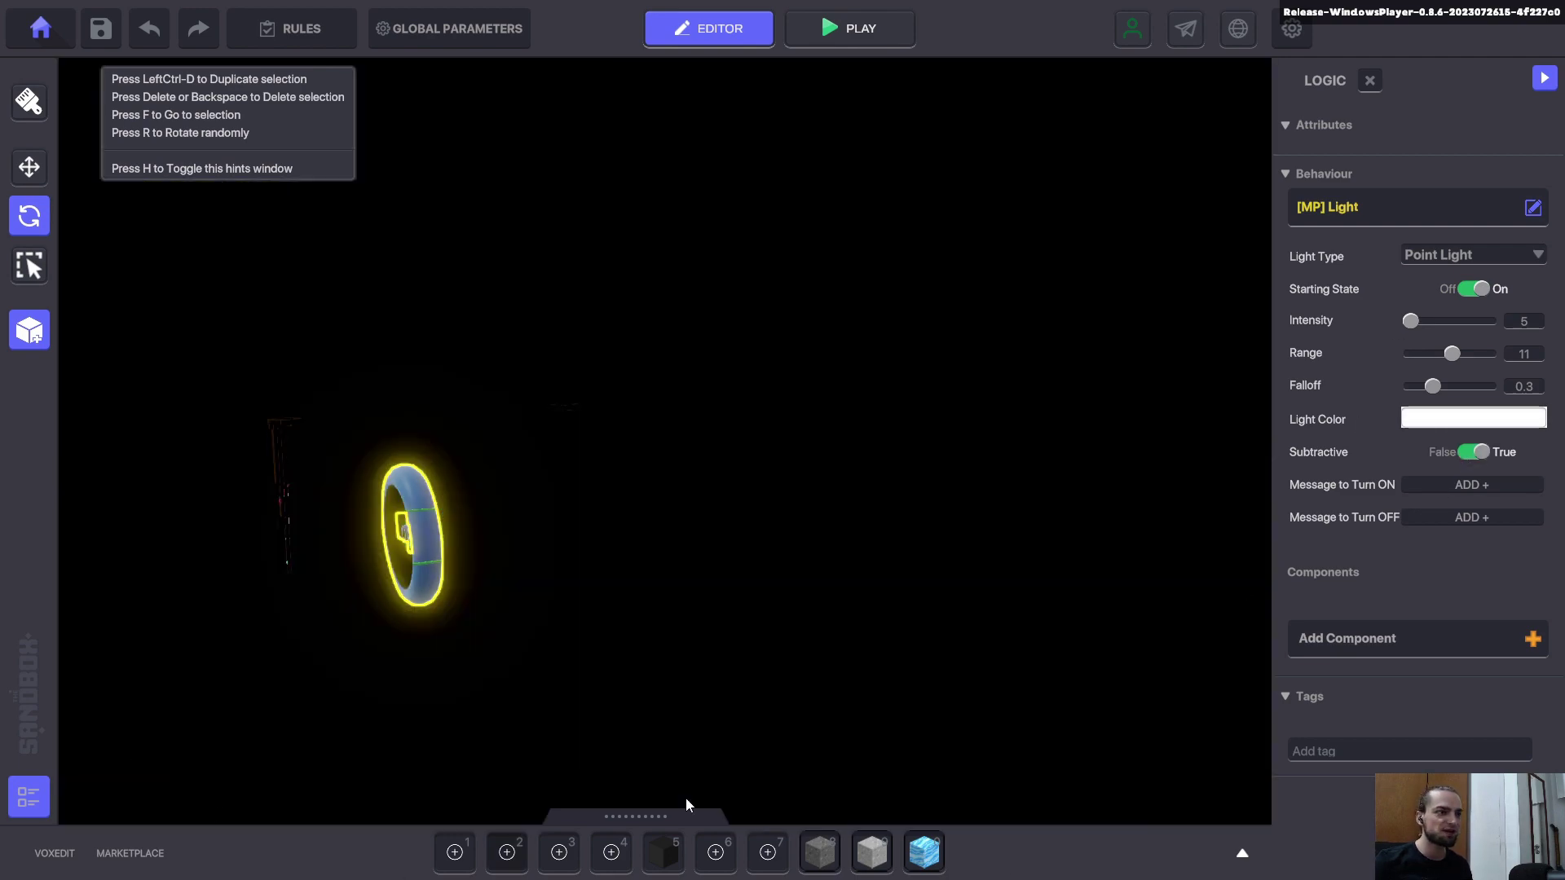
right_click_drag(521, 706, 681, 583)
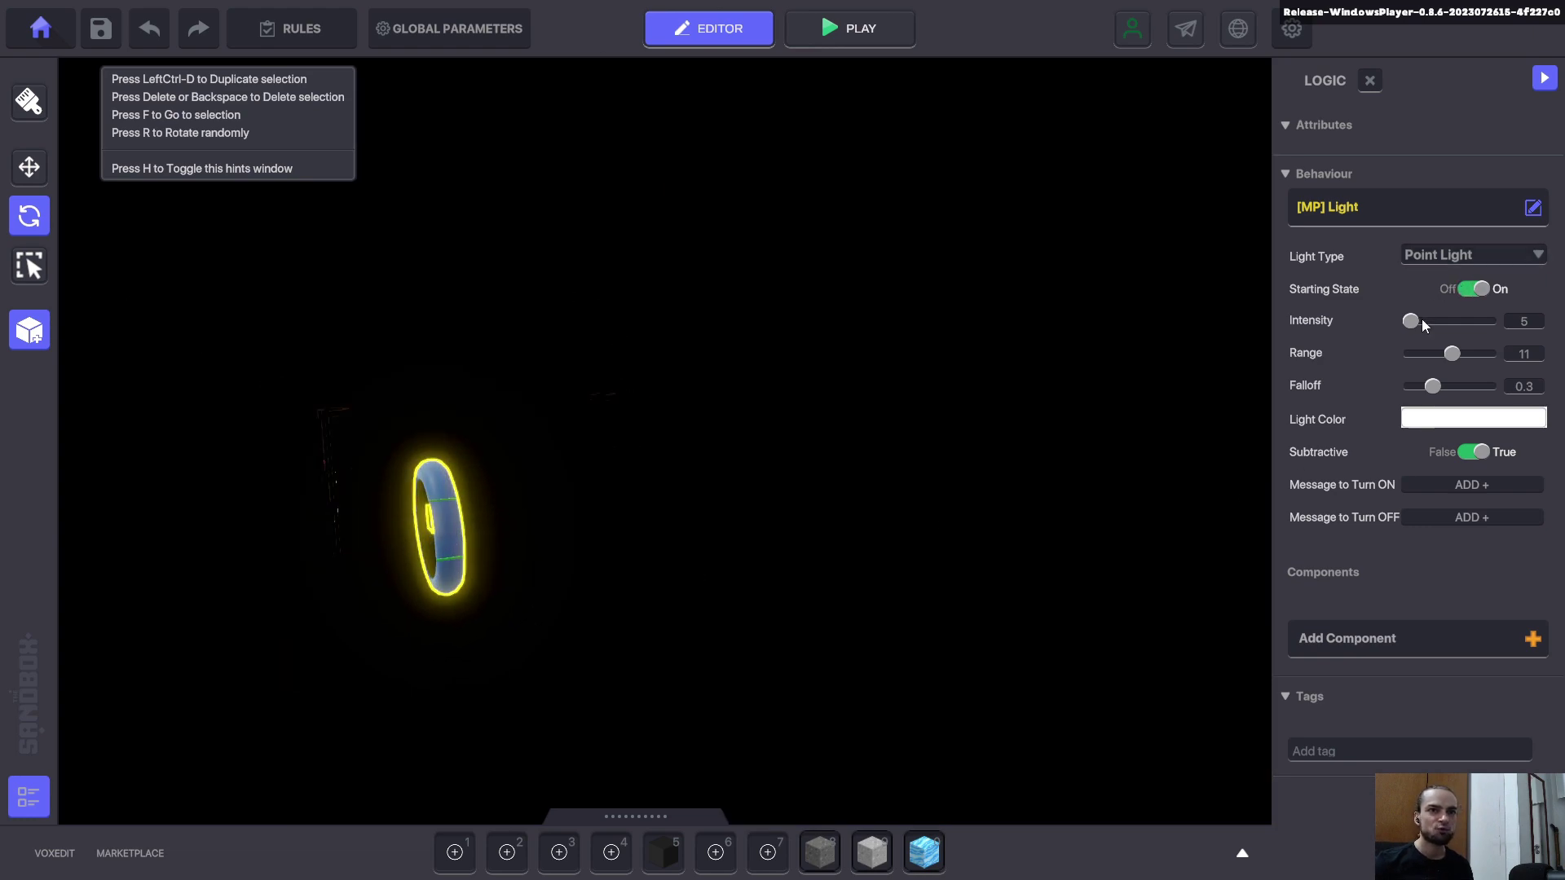
left_click_drag(1410, 321, 1393, 315)
mouse_move(683, 575)
right_mouse_down()
mouse_move(625, 582)
mouse_move(703, 560)
right_mouse_up()
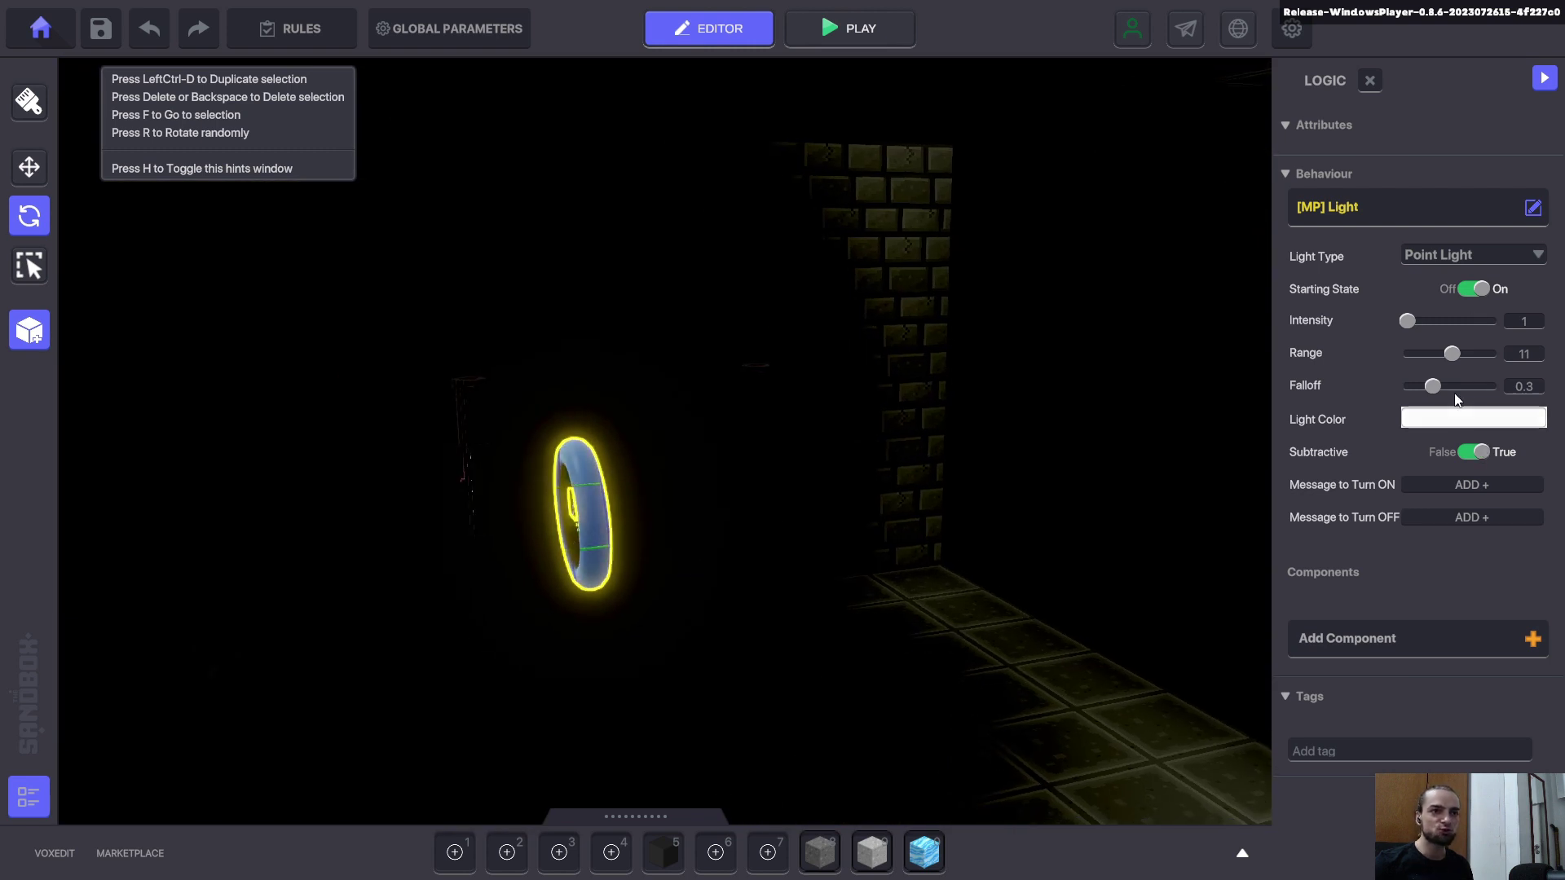
Raise the subtractive light's Intensity to 10 and move it toward the far corner of the castle room
left_click_drag(1412, 316, 1421, 316)
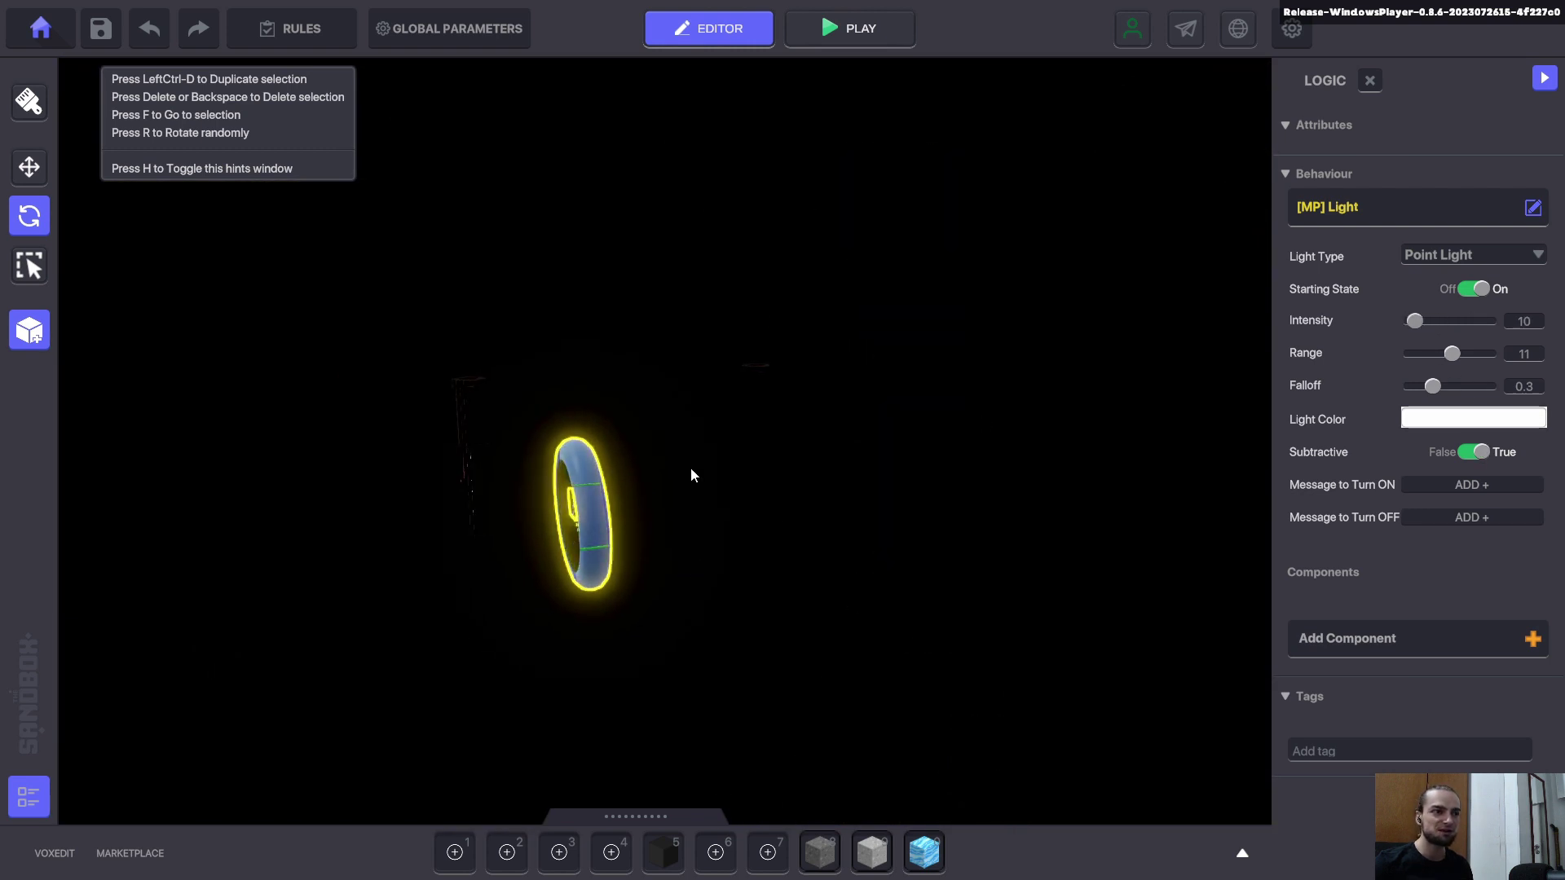
scroll(663, 489, "down", 3)
key("w")
scroll(663, 488, "up", 2)
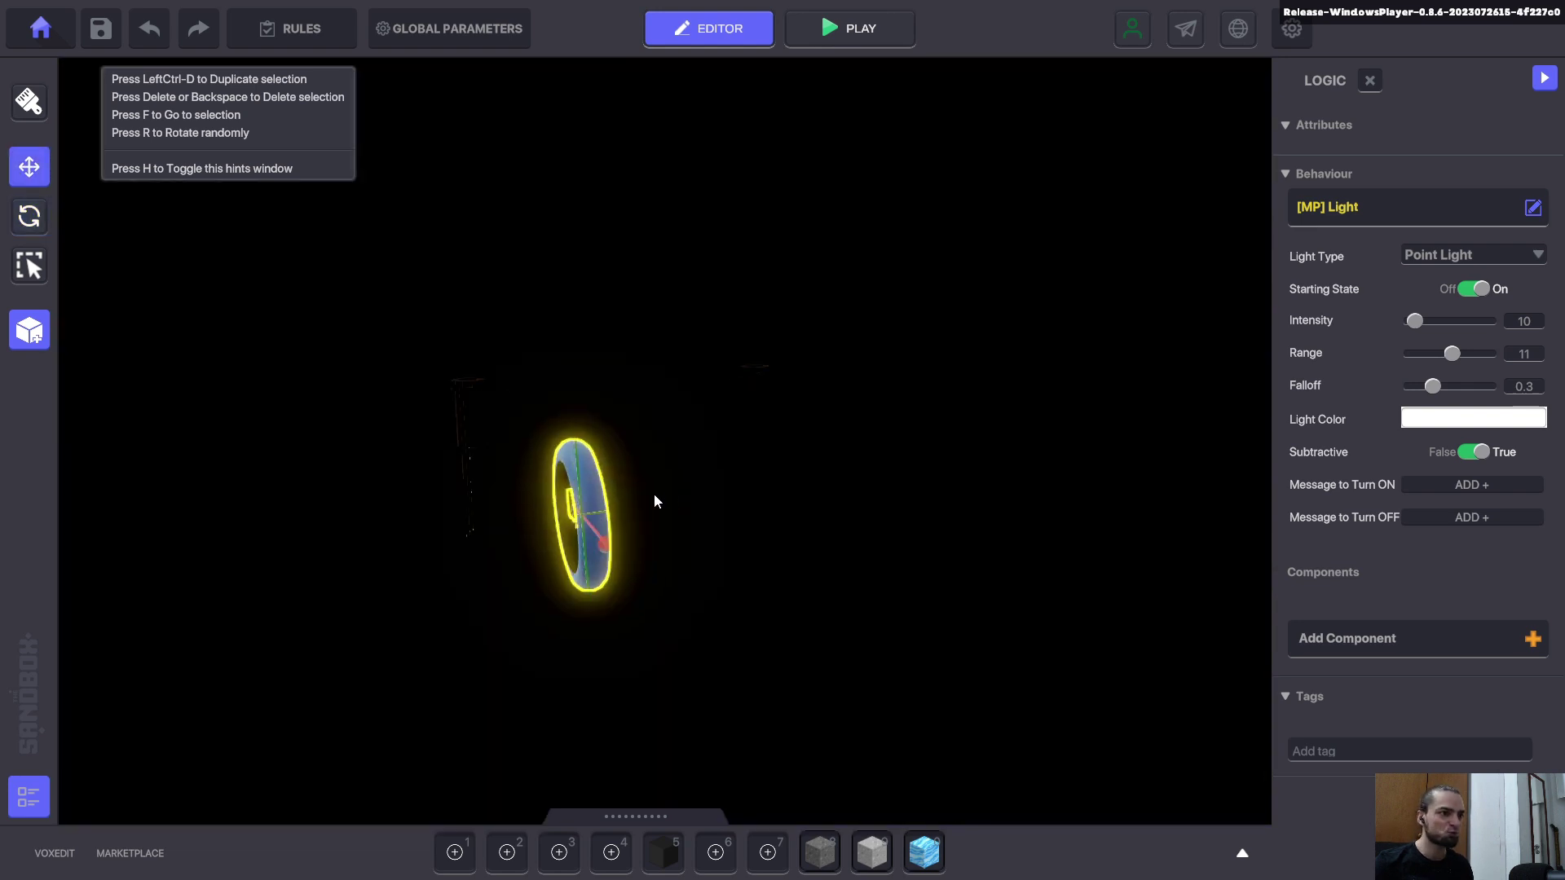
left_click_drag(653, 494, 985, 385)
Set the subtractive light's Intensity to 1 and move it up and down near the corner to compare the darkened area
left_click_drag(1440, 322, 1380, 320)
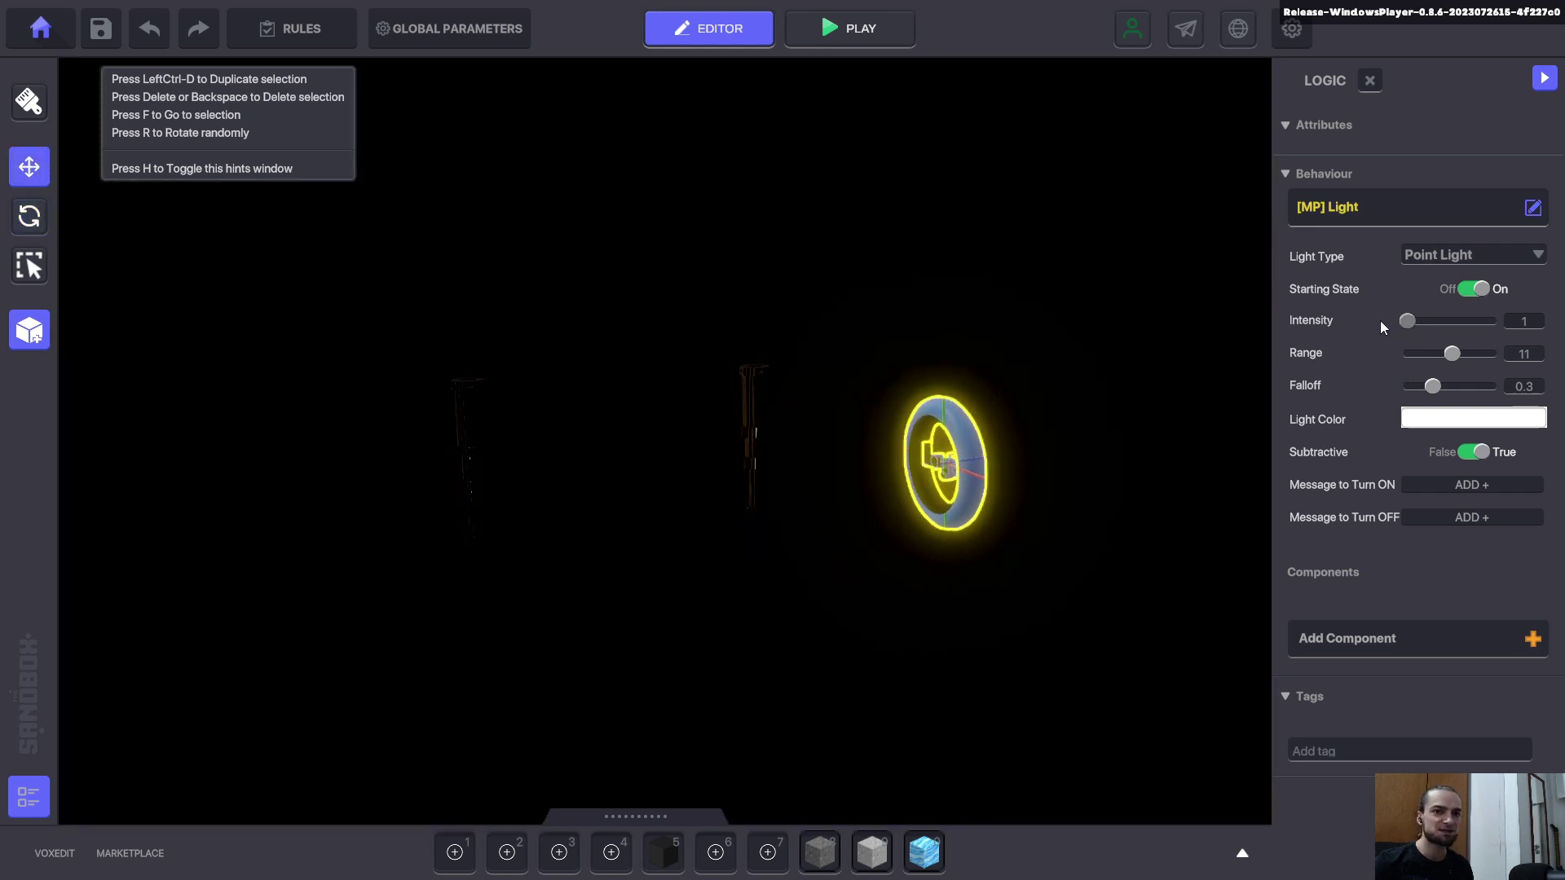
left_click_drag(946, 419, 898, 336)
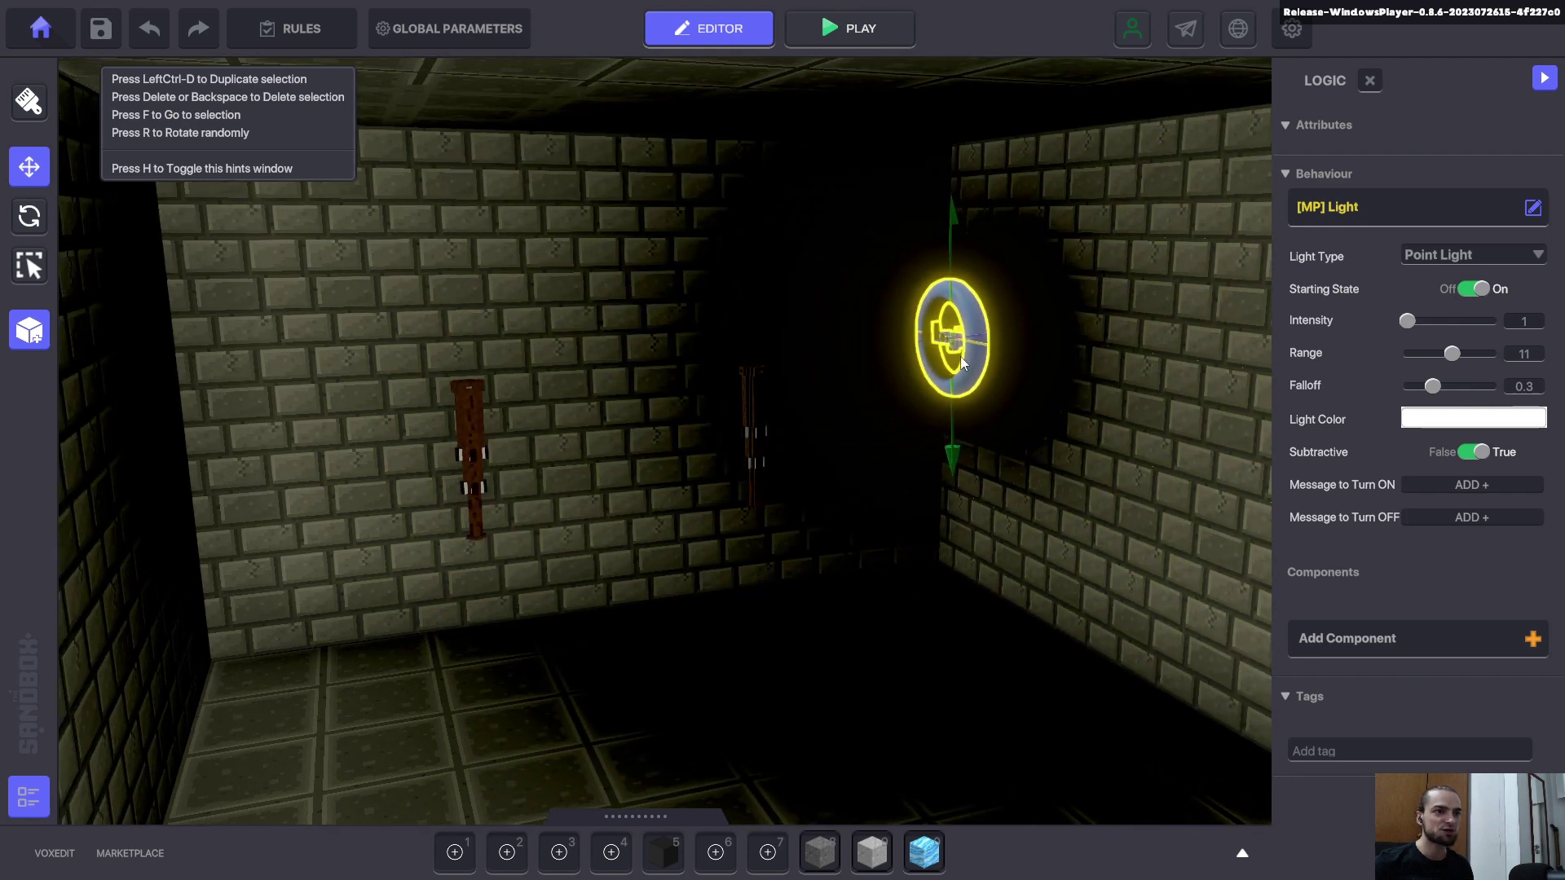
right_click_drag(961, 356, 941, 354)
left_click_drag(941, 354, 948, 417)
scroll(946, 414, "up", 2)
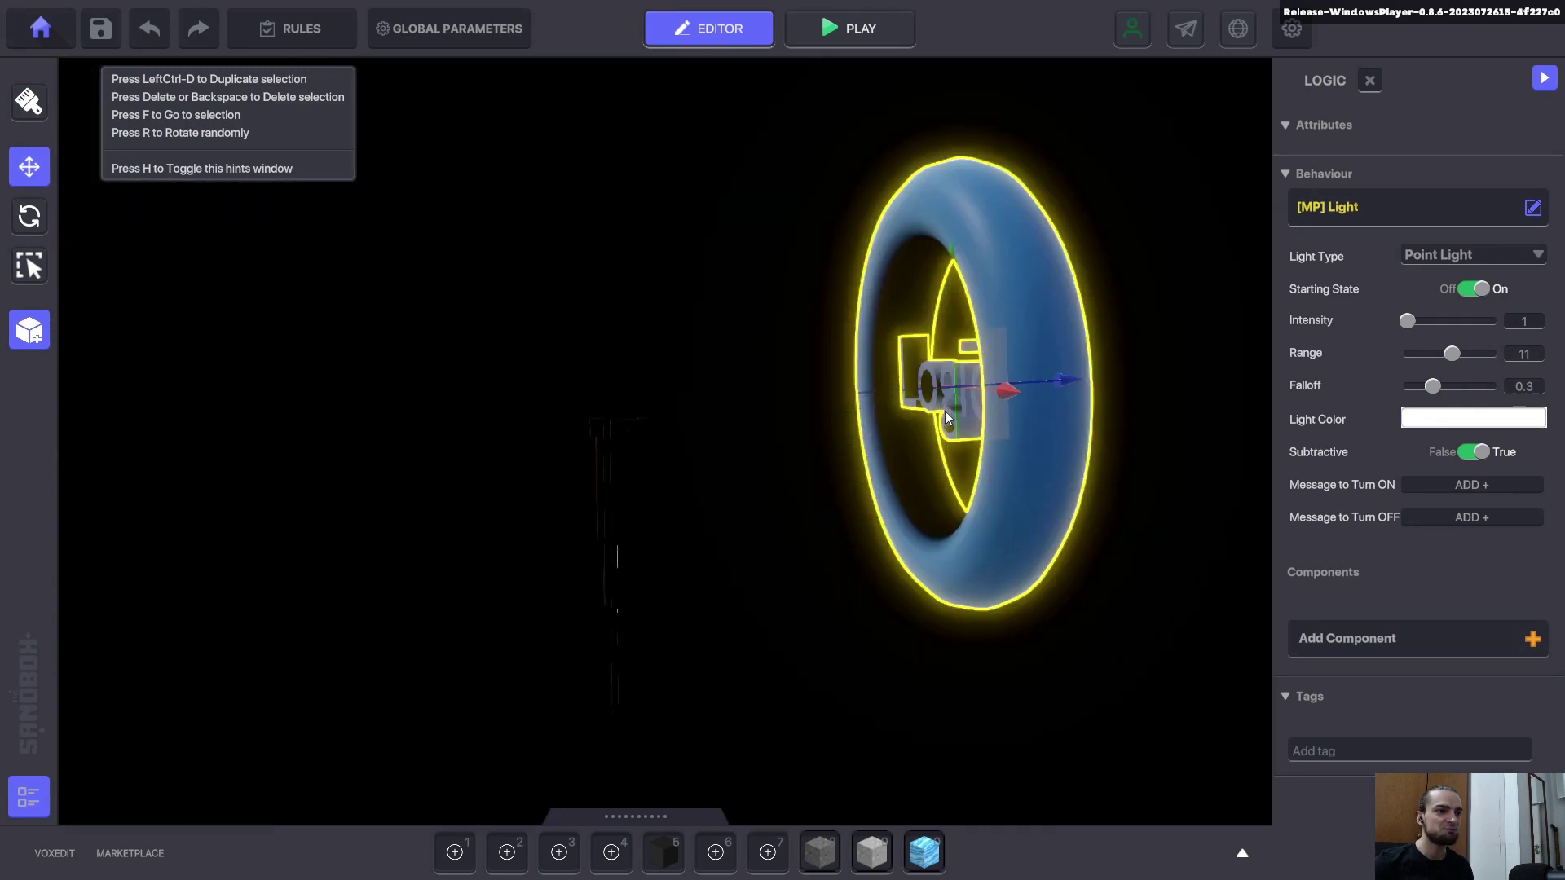
scroll(946, 414, "down", 2)
scroll(957, 436, "up", 1)
left_click_drag(872, 531, 946, 472)
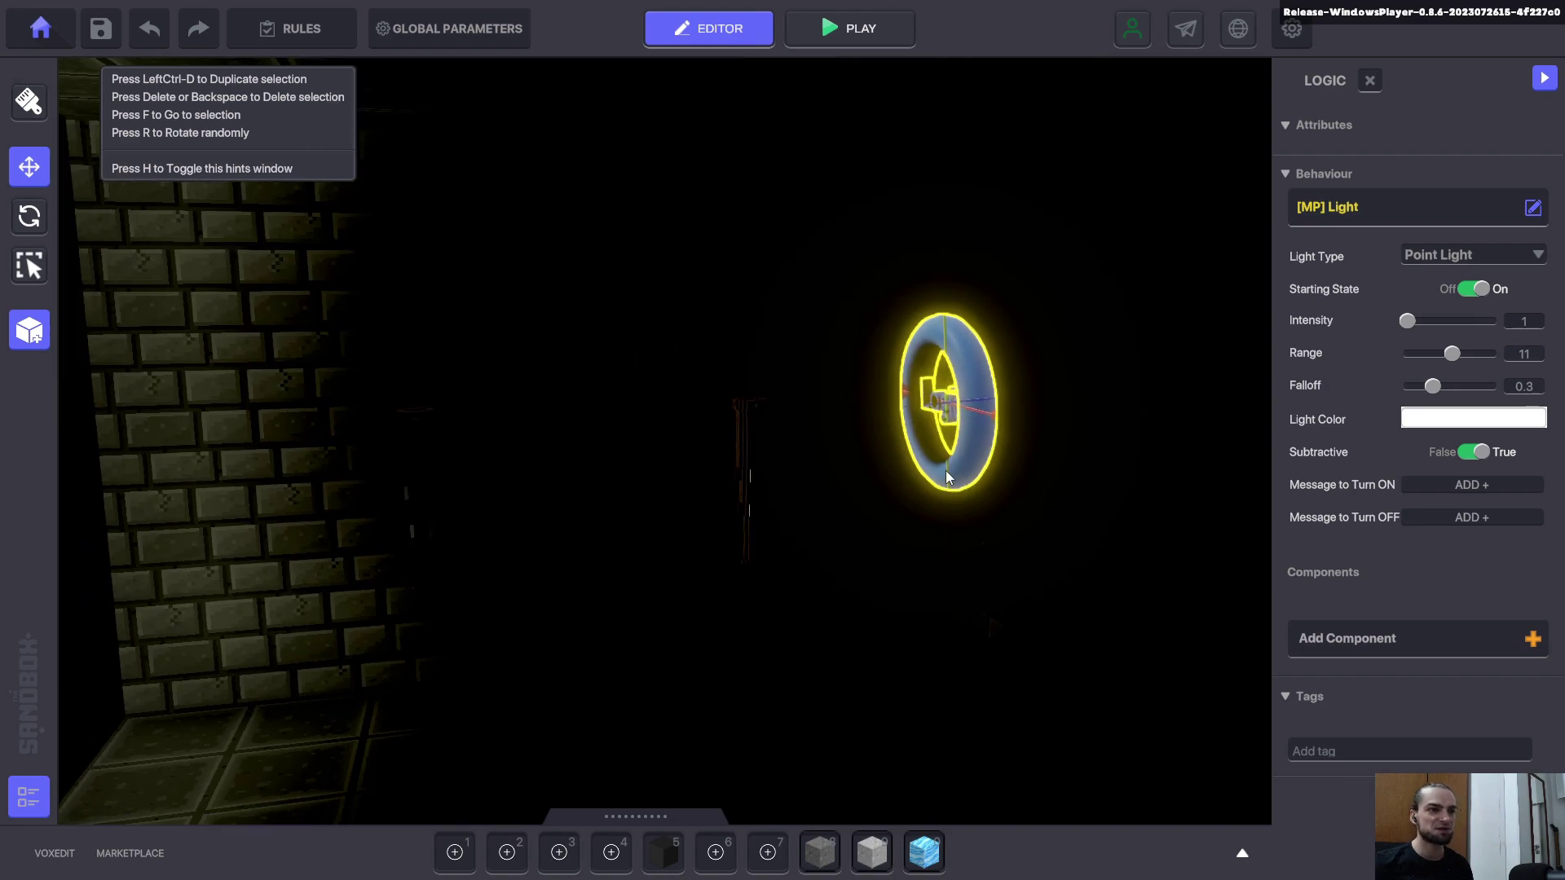
Set Subtractive to False and add an empty message entry to both Message to Turn ON and Message to Turn OFF
left_click(1503, 455)
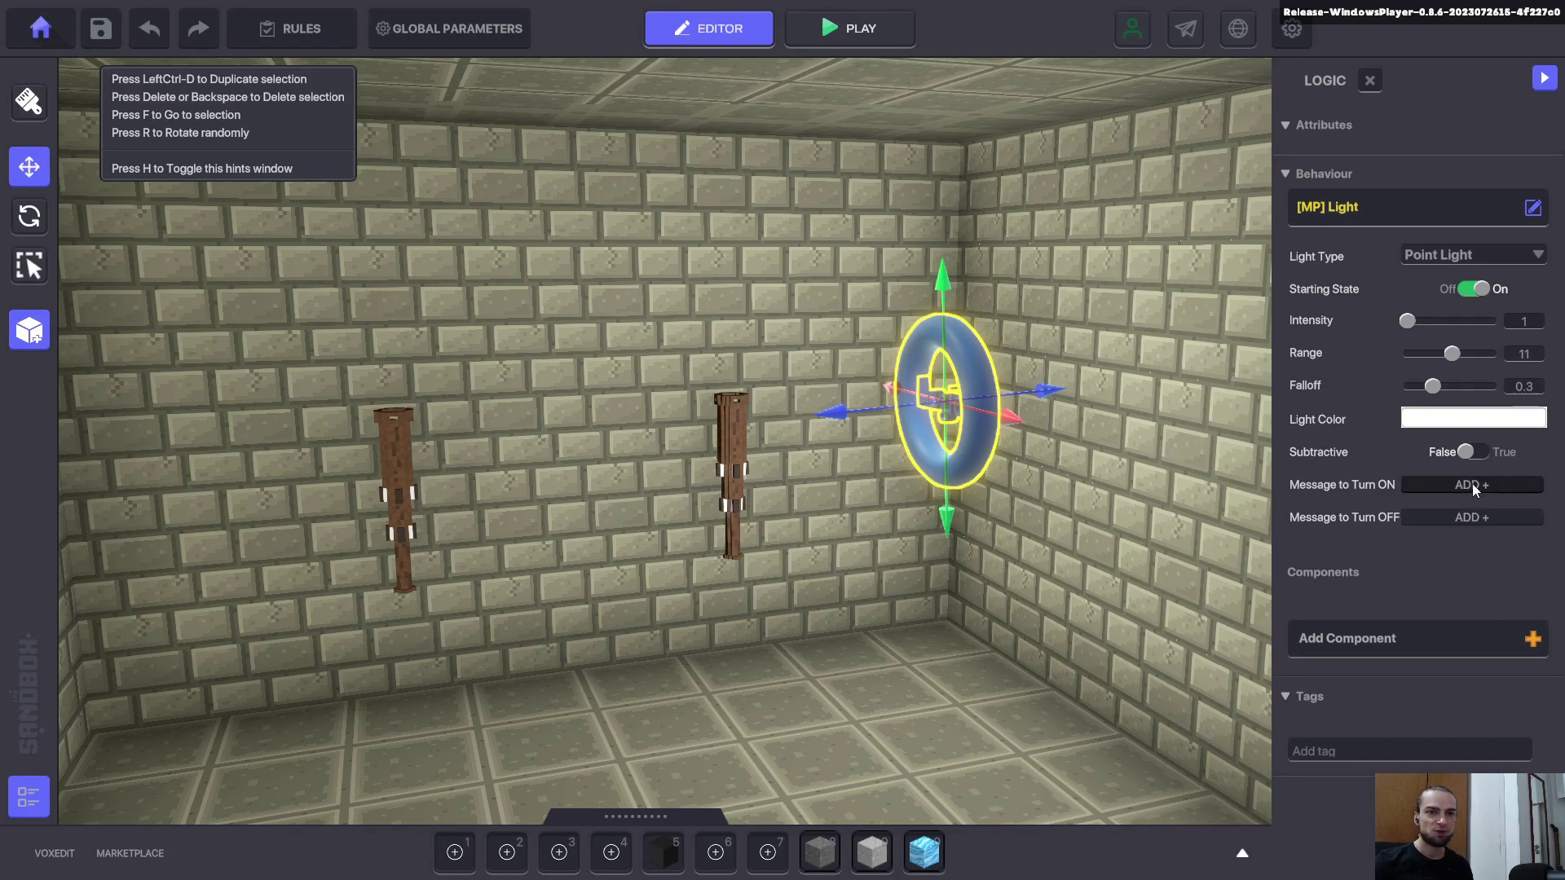
left_click(1472, 484)
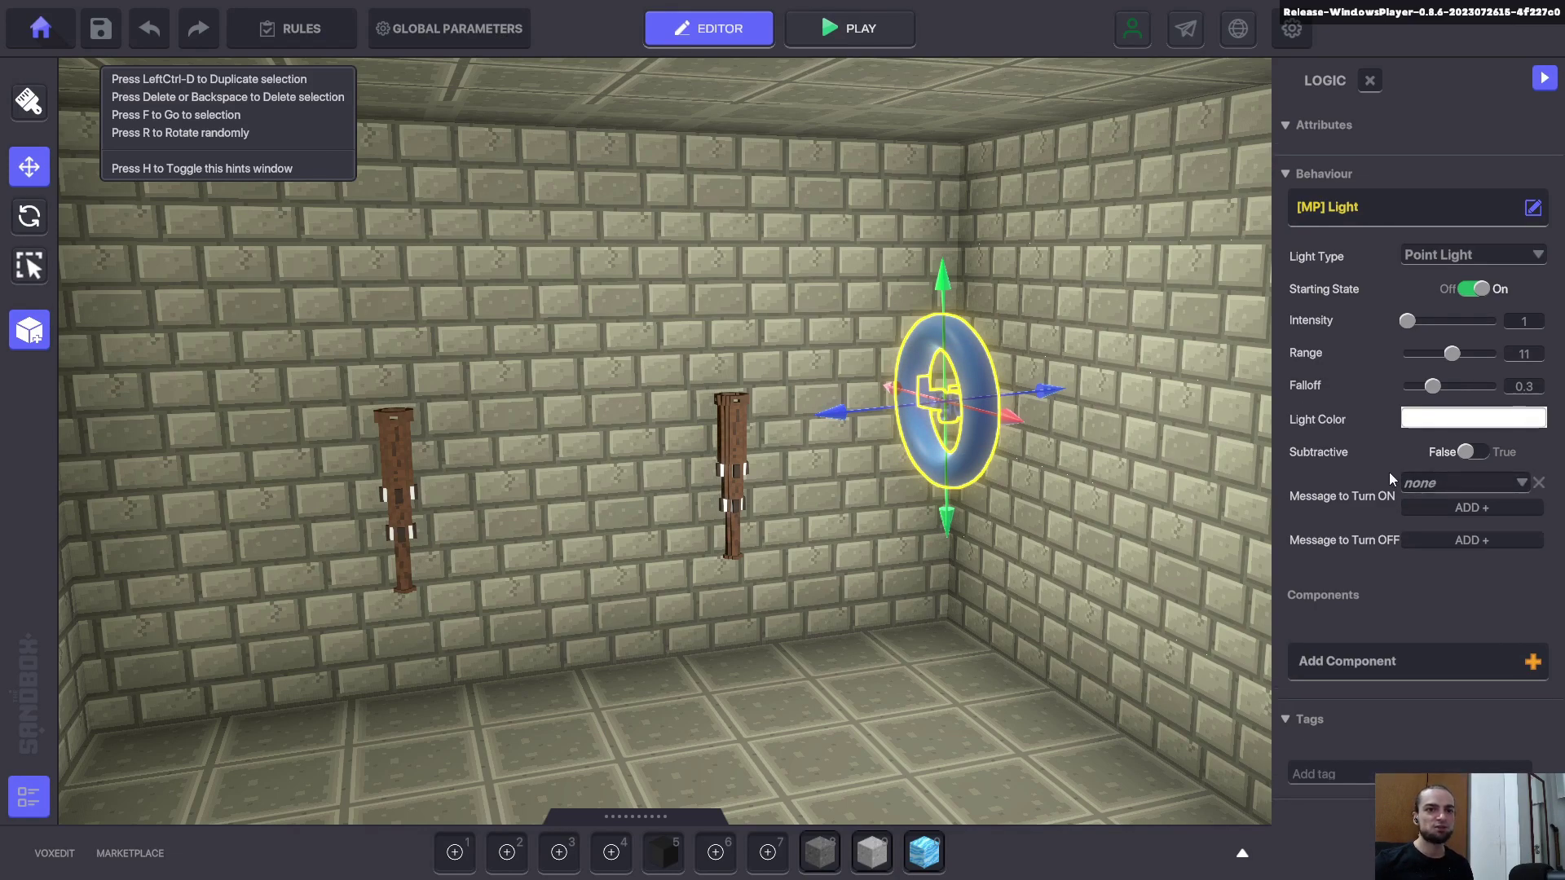
left_click(1440, 541)
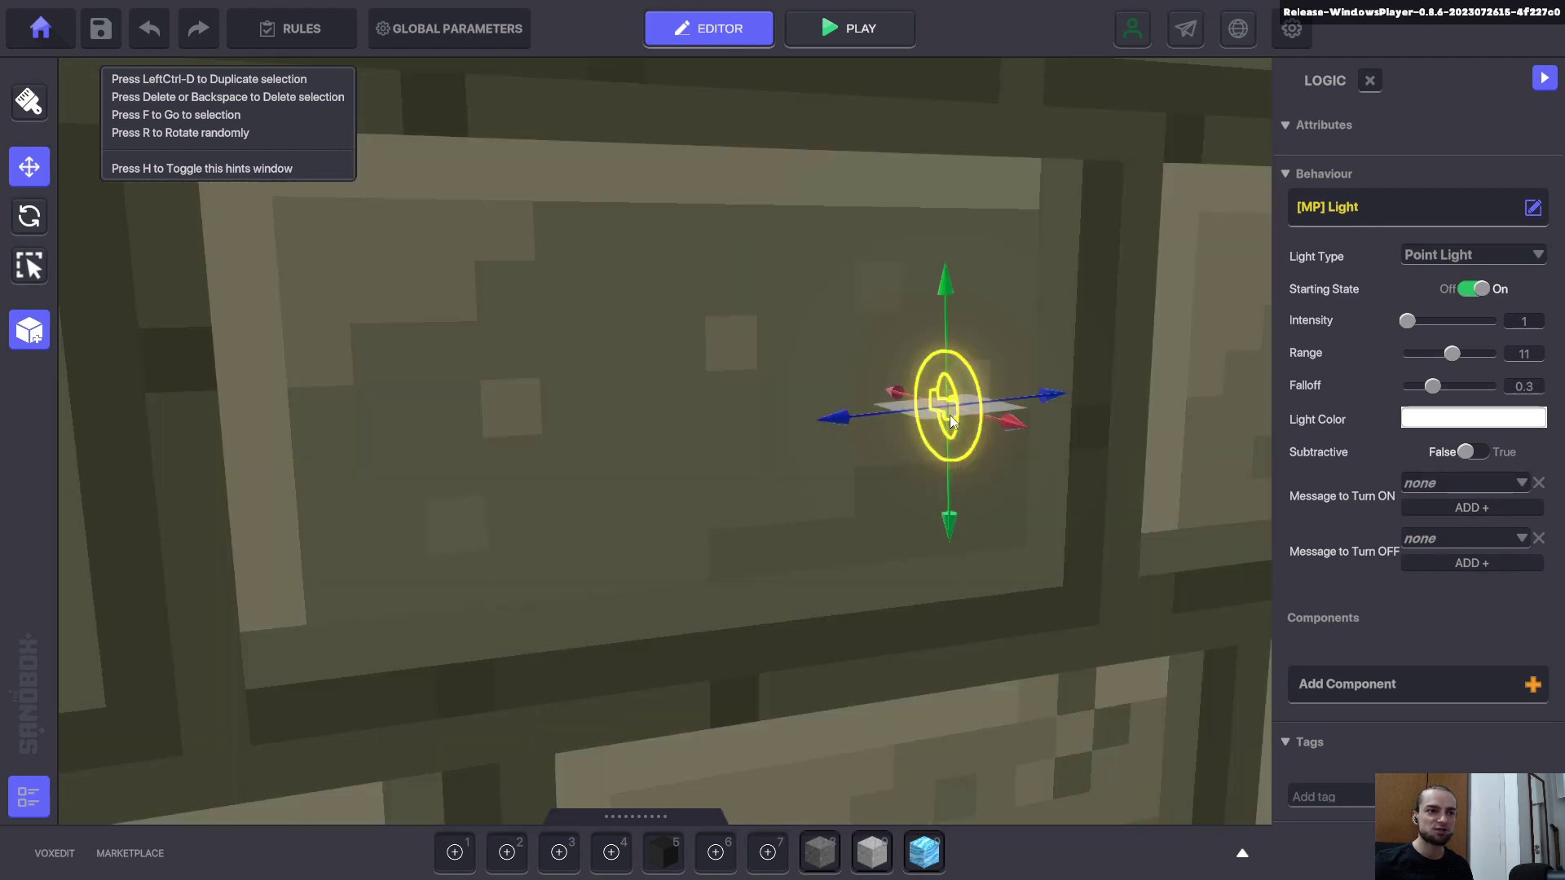
Delete the light from the castle room and start playing the experience, running the avatar across the grass
key("Delete")
key("ctrl+p")
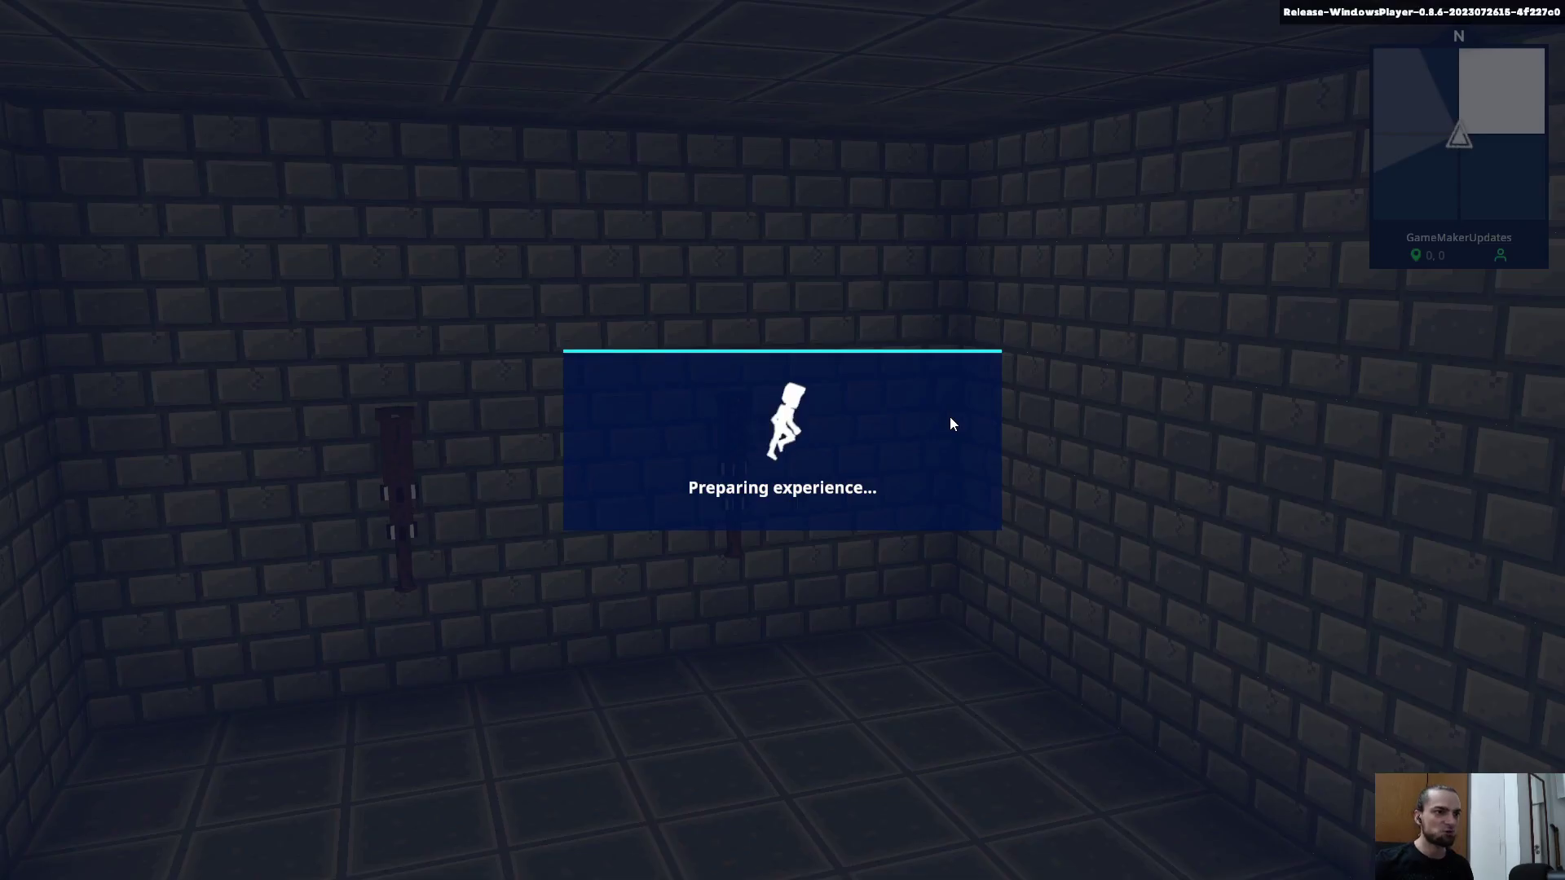
key("w")
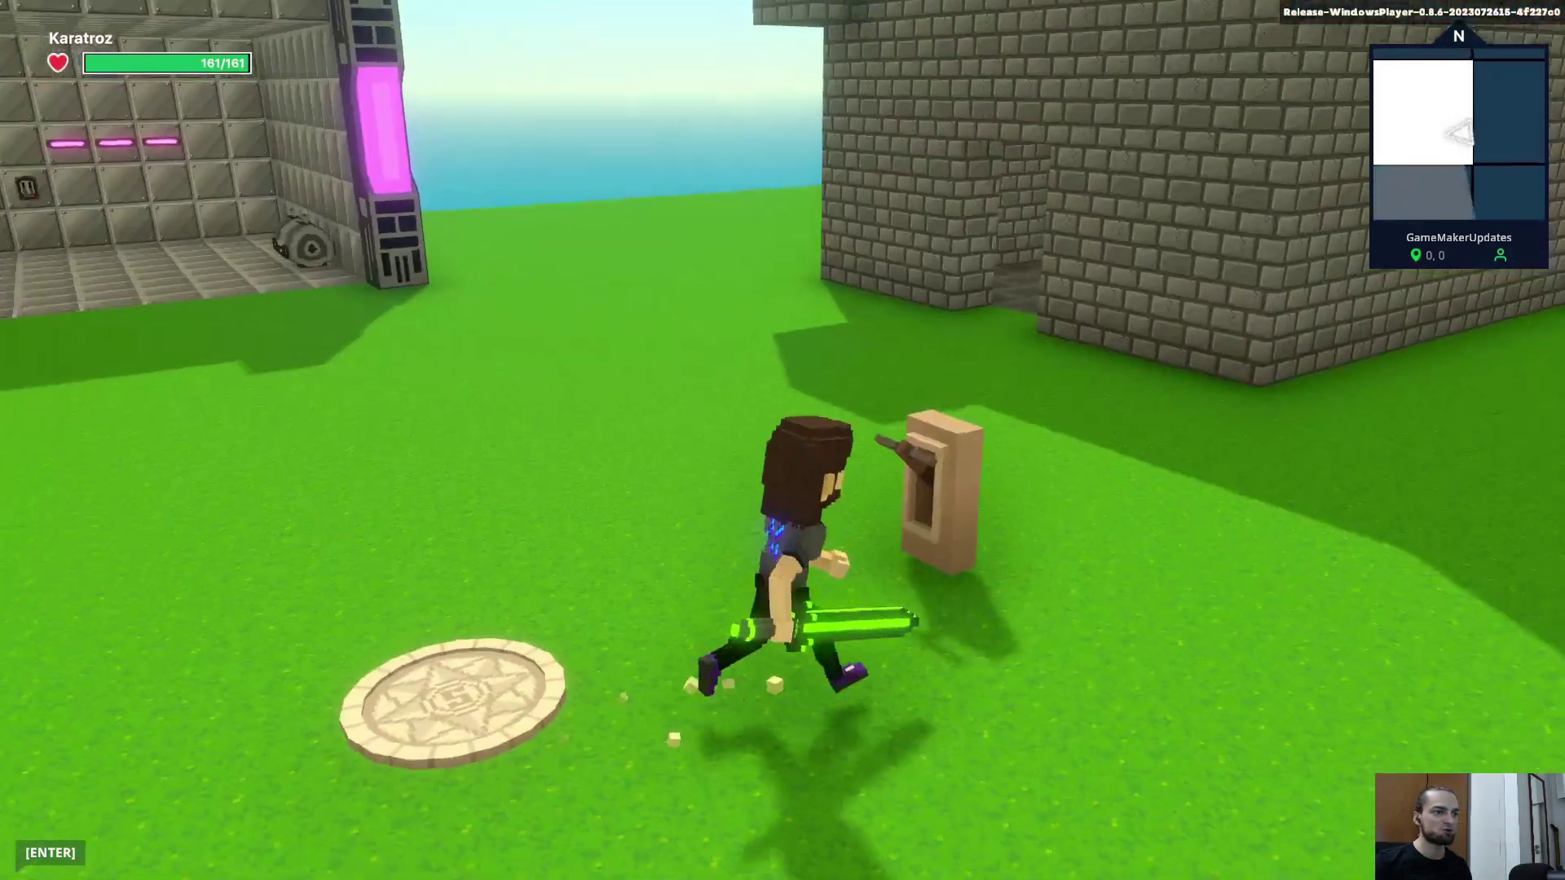
Run the avatar past the castle wall and end the play test to return to the castle room in the editor
key("space")
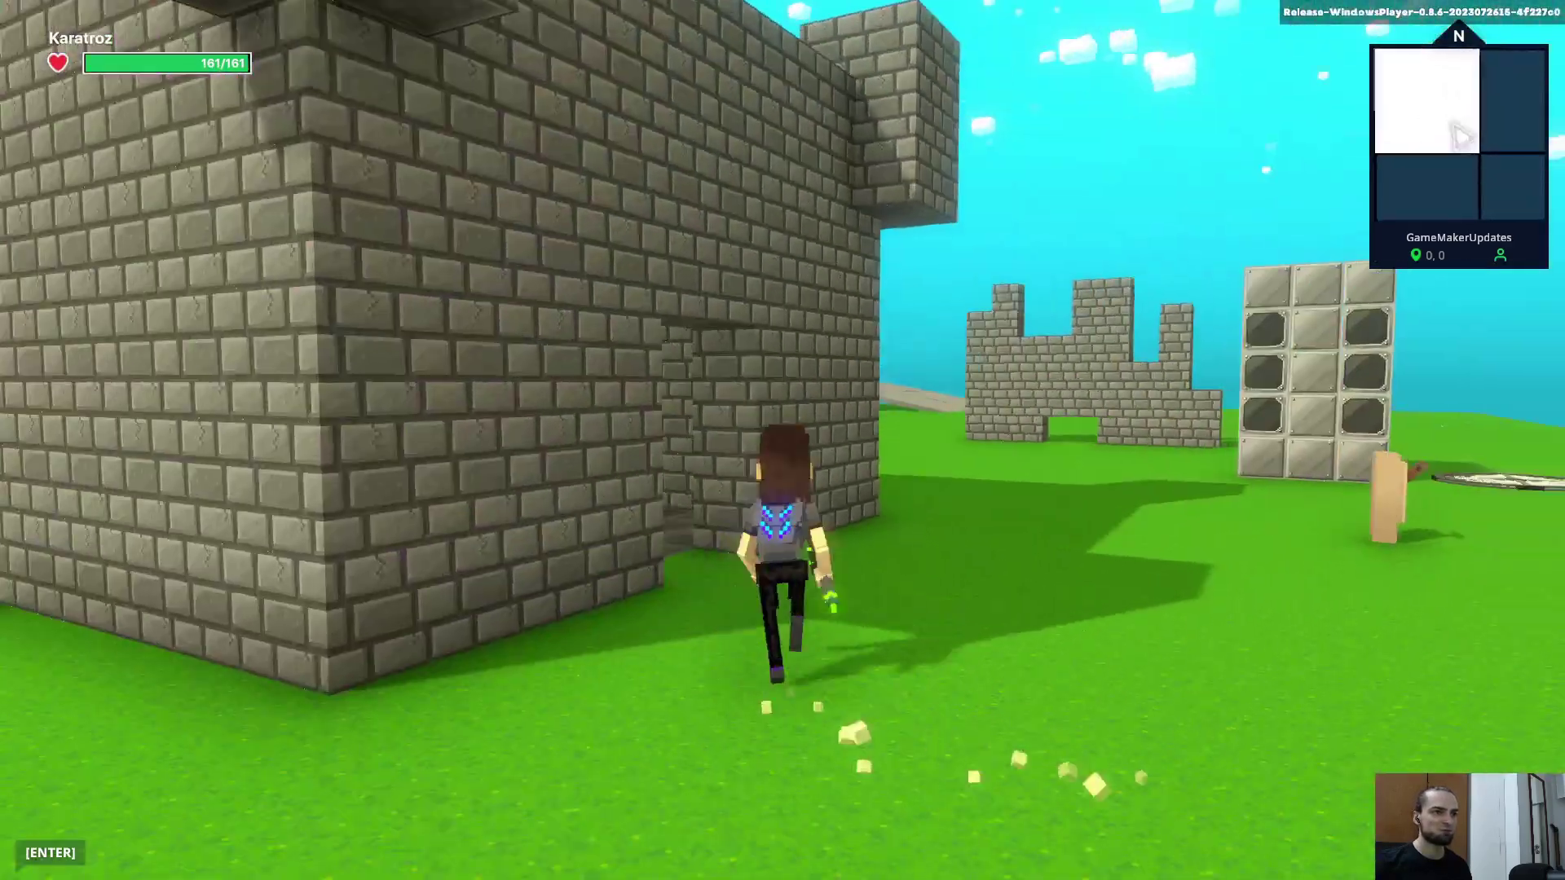
key("ctrl+p")
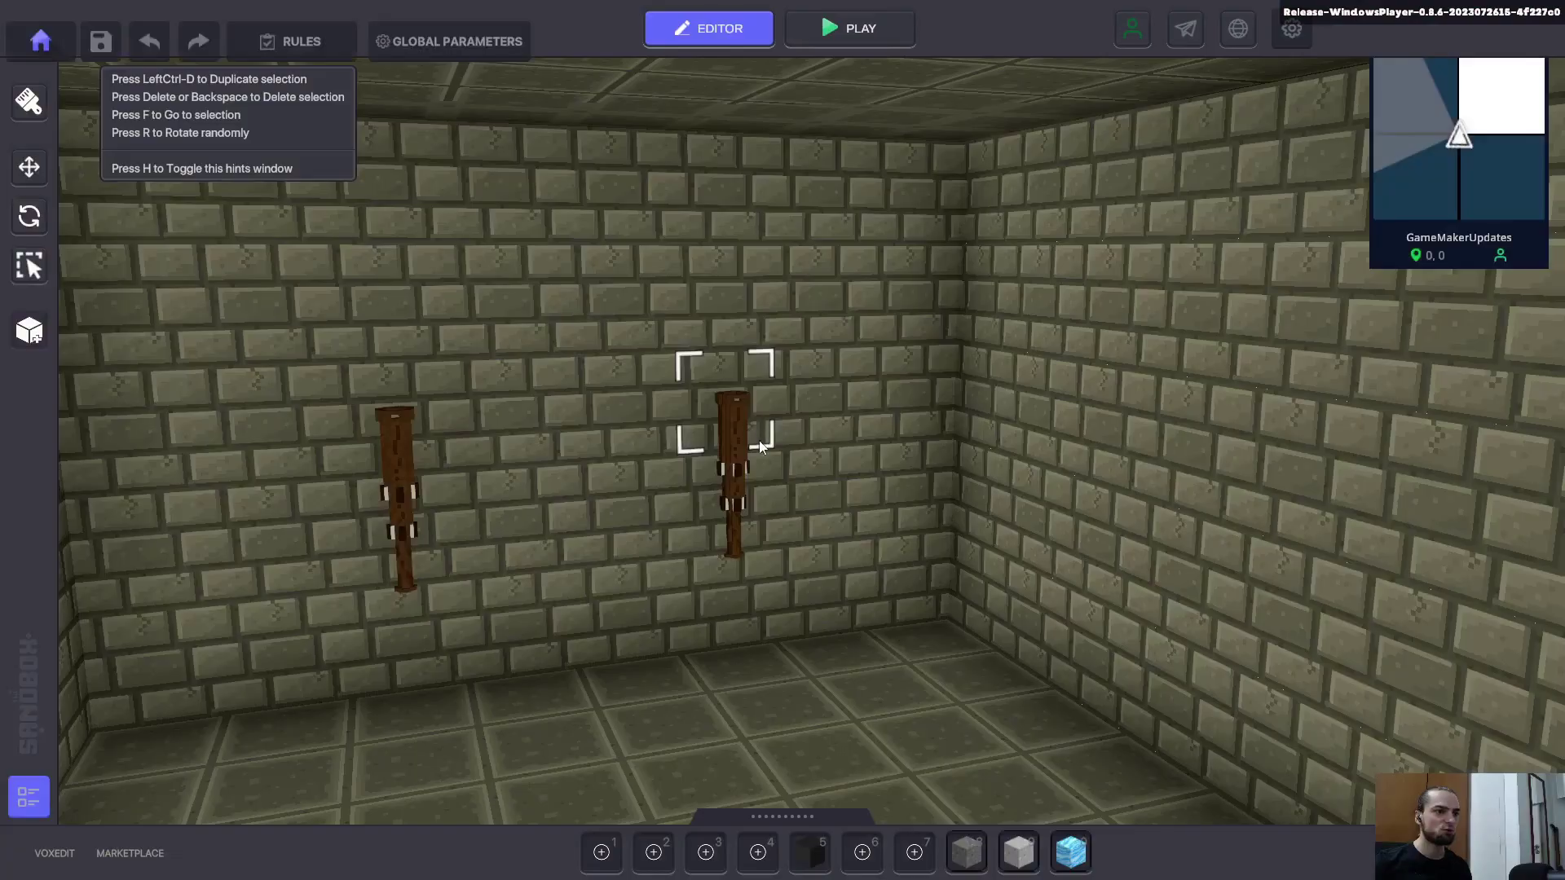
scroll(756, 453, "up", 5)
scroll(758, 482, "down", 5)
Place a Logic Light Asset from the Logic category on the castle room floor near the torch closer to the corner
key("Tab")
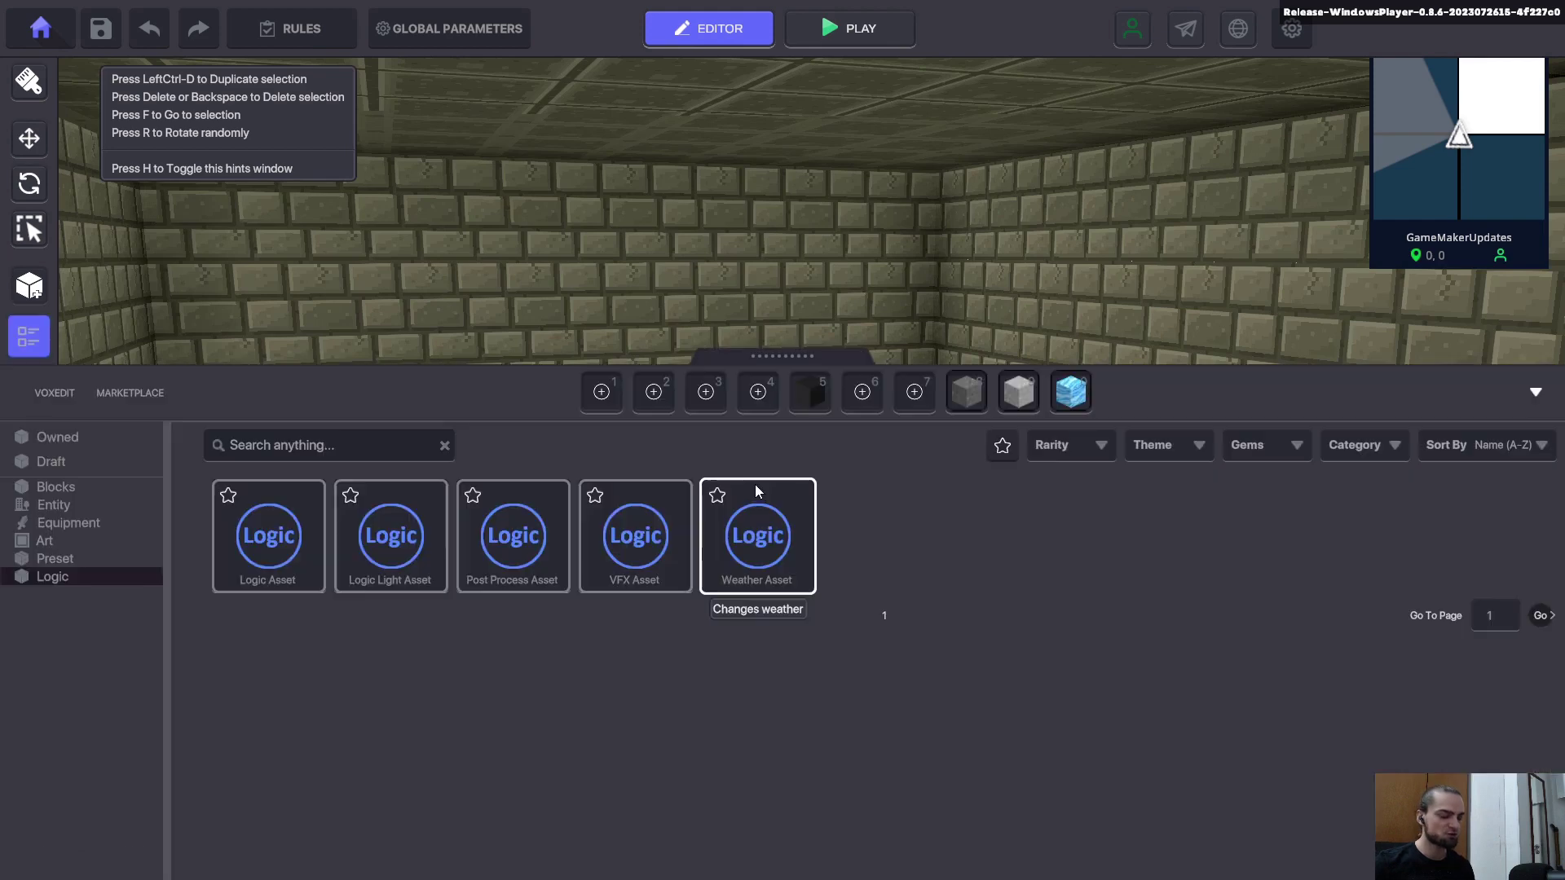
left_click(256, 568)
left_click(388, 556)
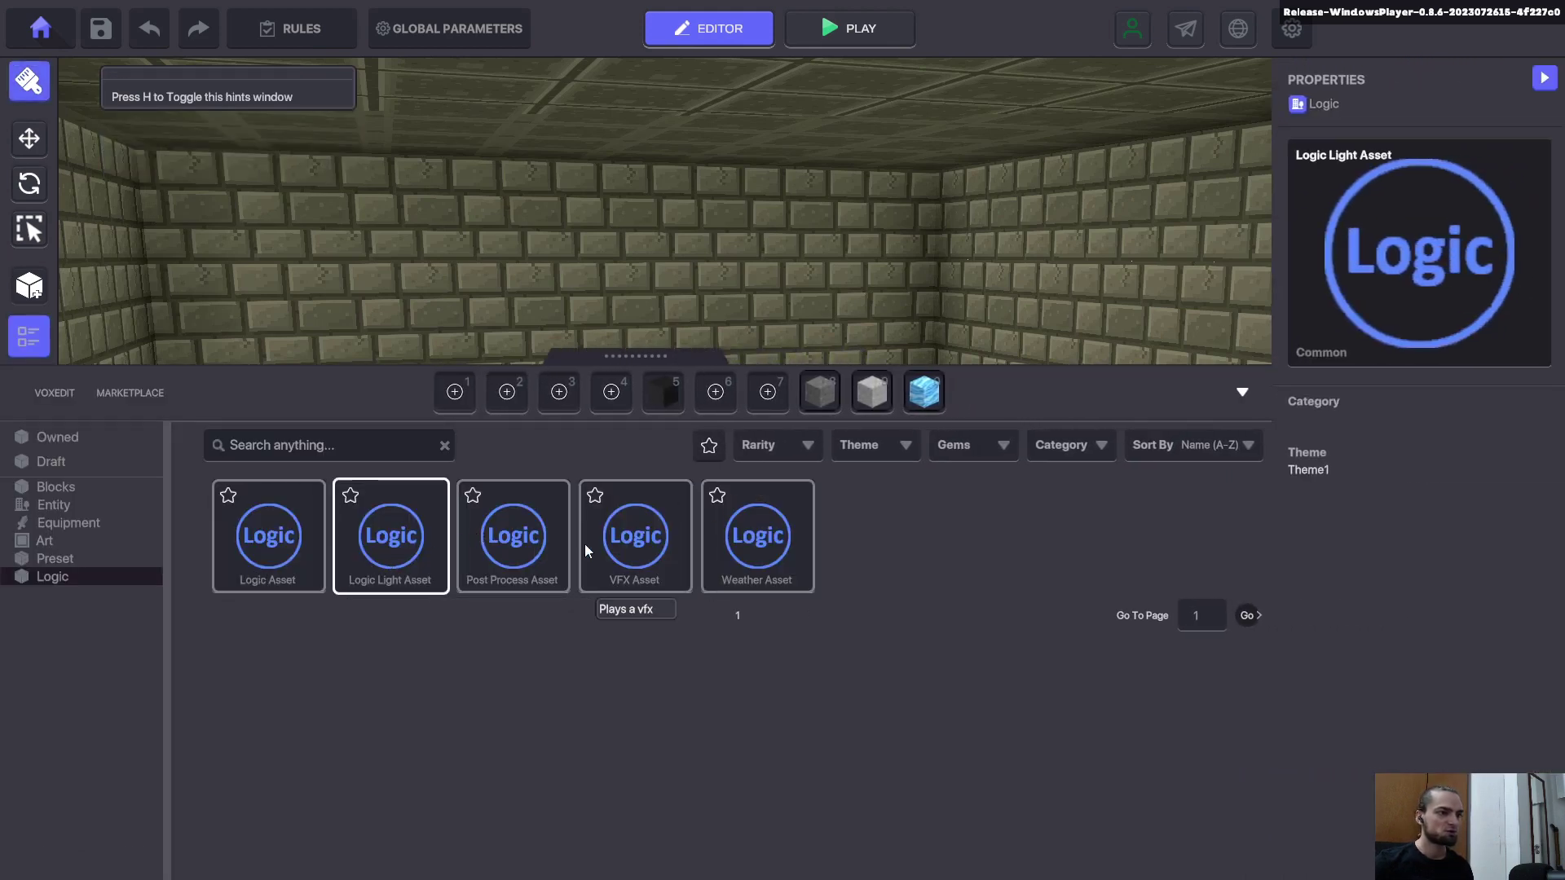
key("Tab")
left_click(761, 634)
left_click_drag(780, 654, 780, 654)
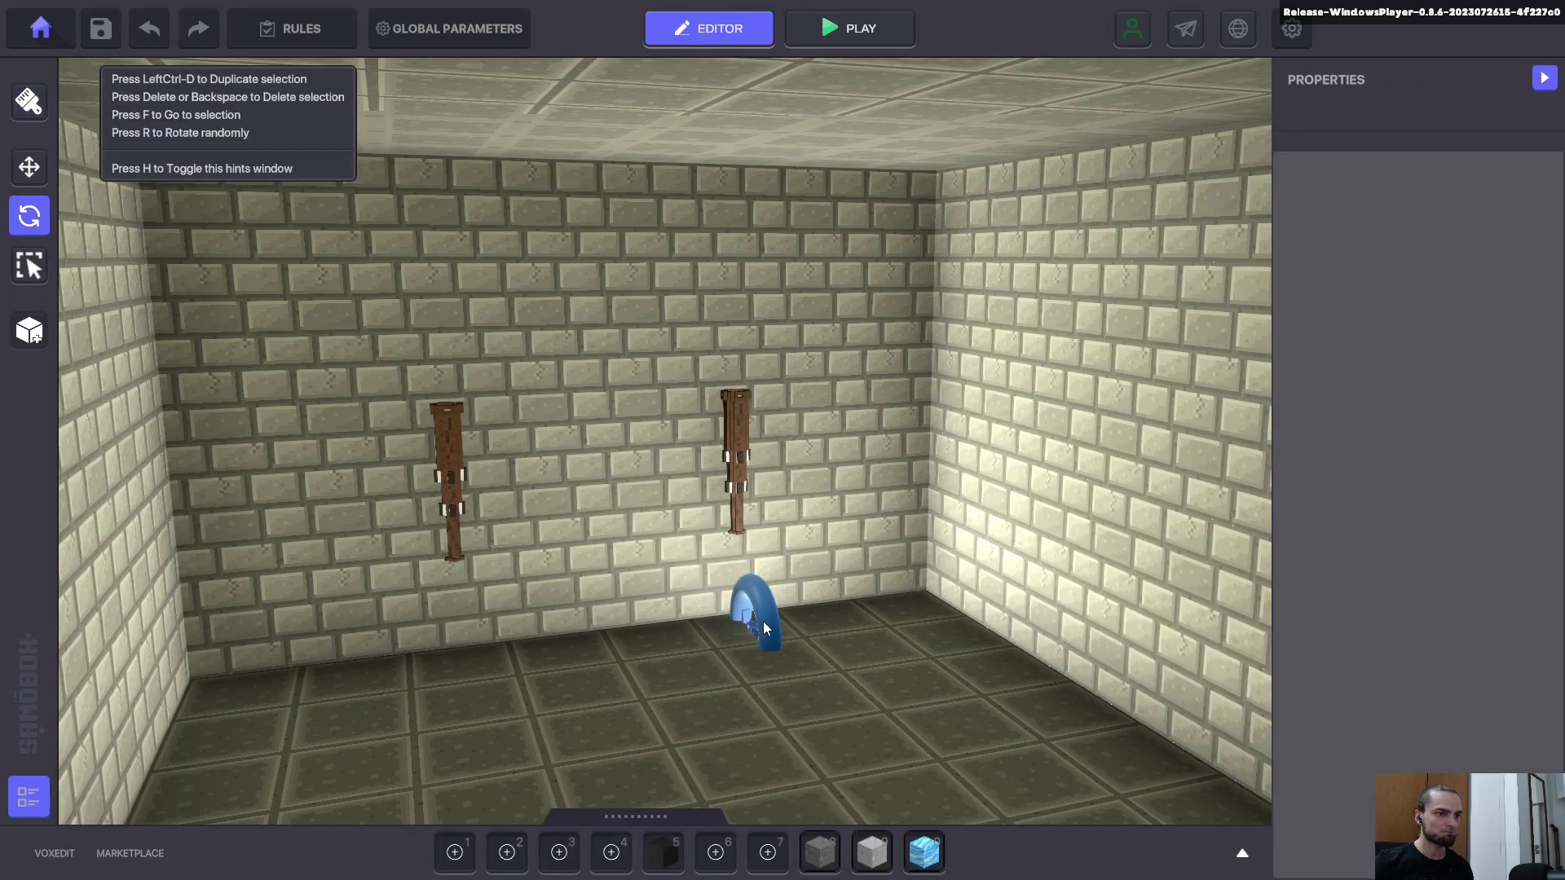
Set the new light's Light Color to orange and apply it
left_click(1435, 748)
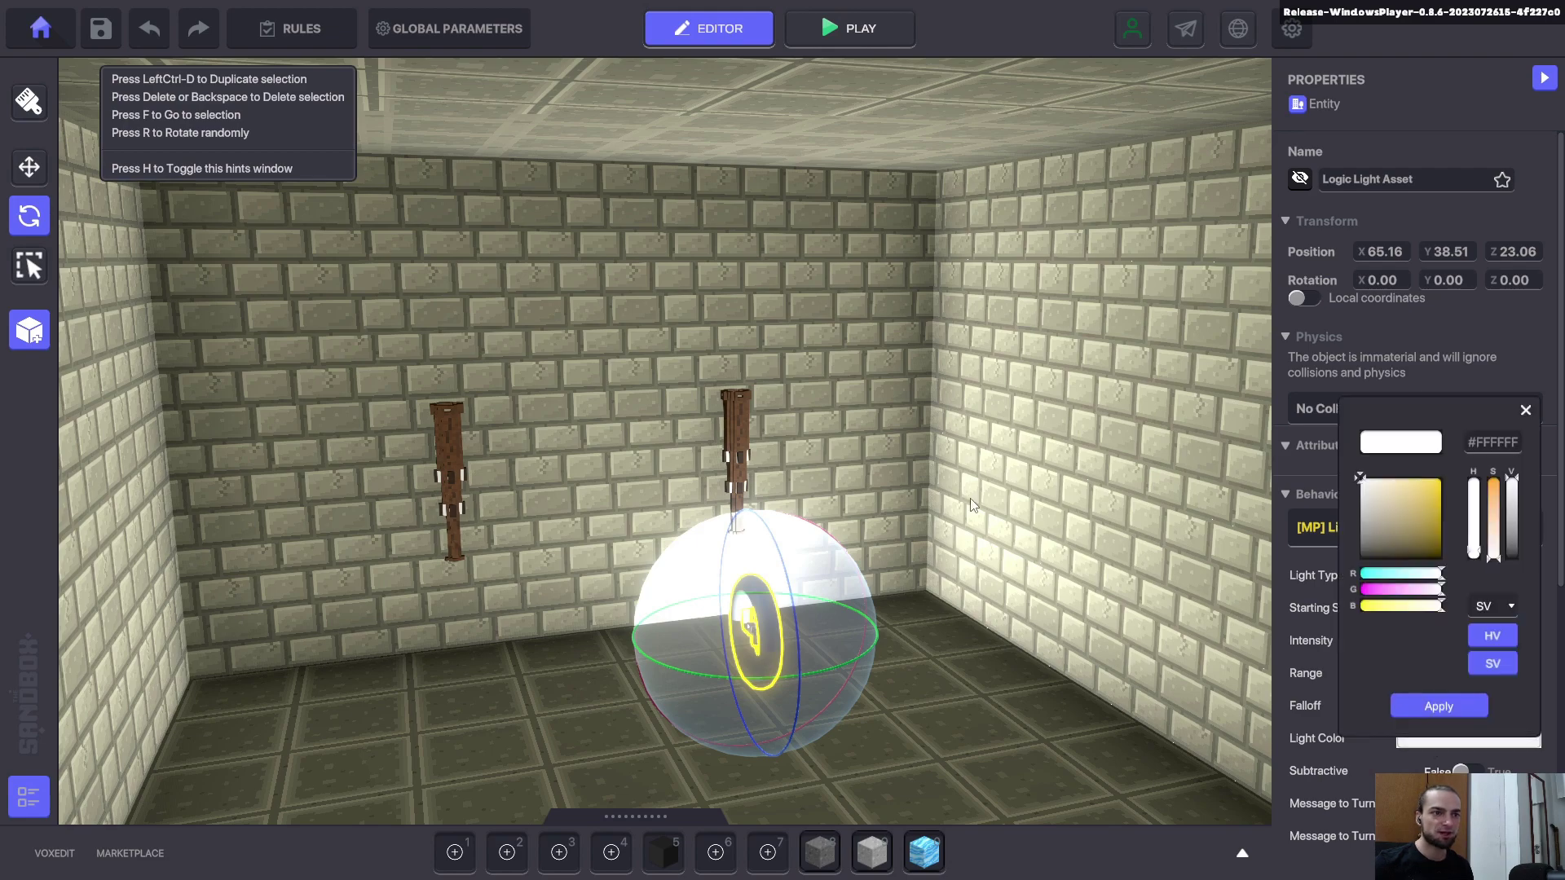
left_click(1430, 510)
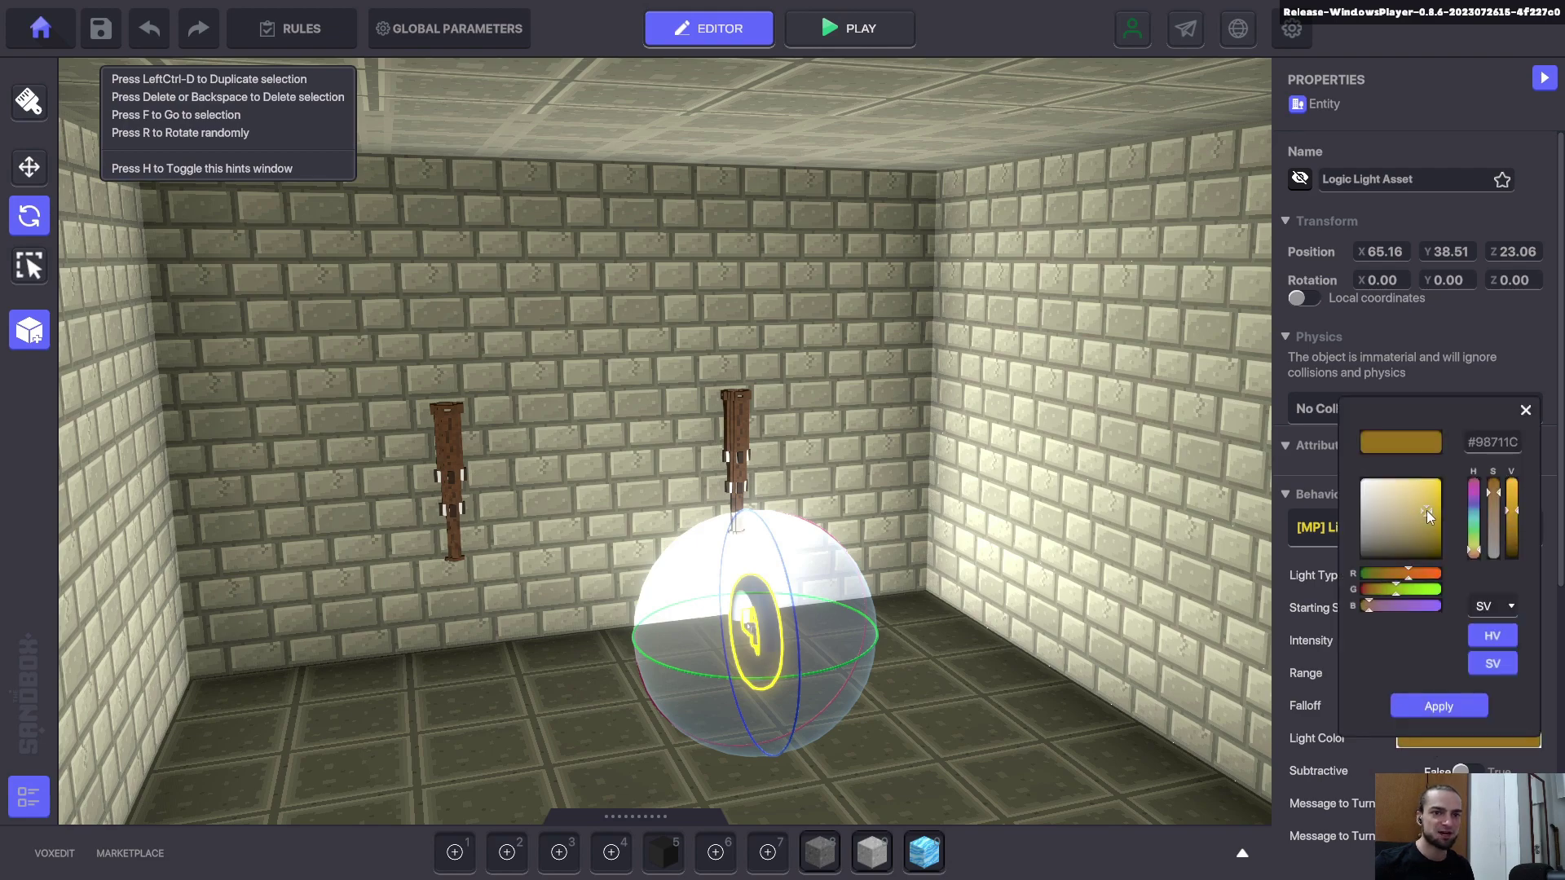
left_click(1422, 574)
left_click(1429, 712)
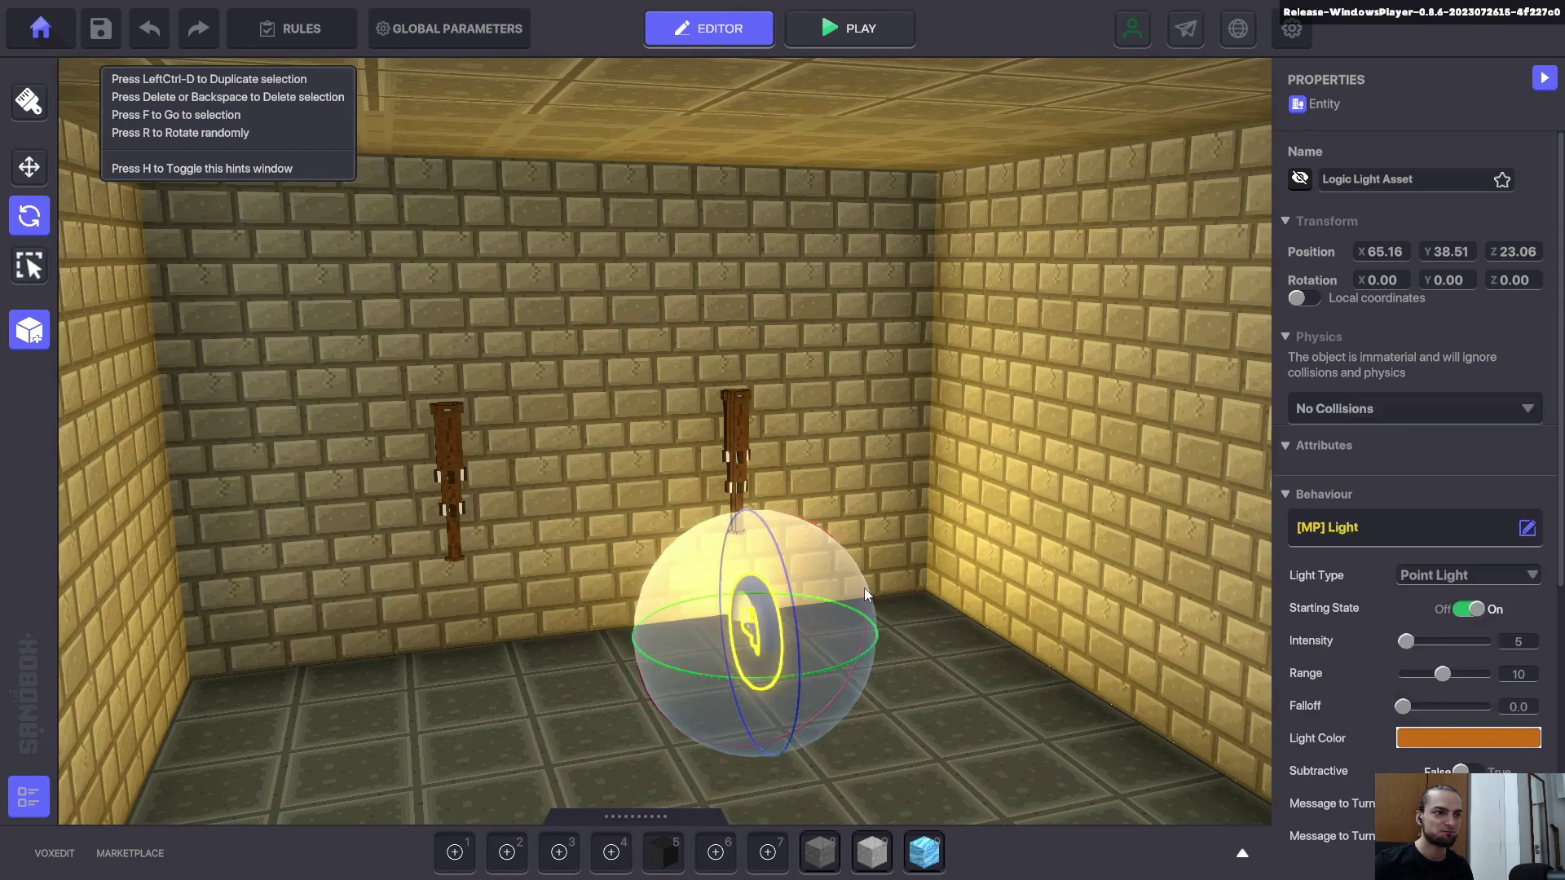
Move the orange light up off the floor and align it with the top of the torch nearer the corner
scroll(864, 589, "up", 1)
key("x")
left_click_drag(745, 551, 690, 253)
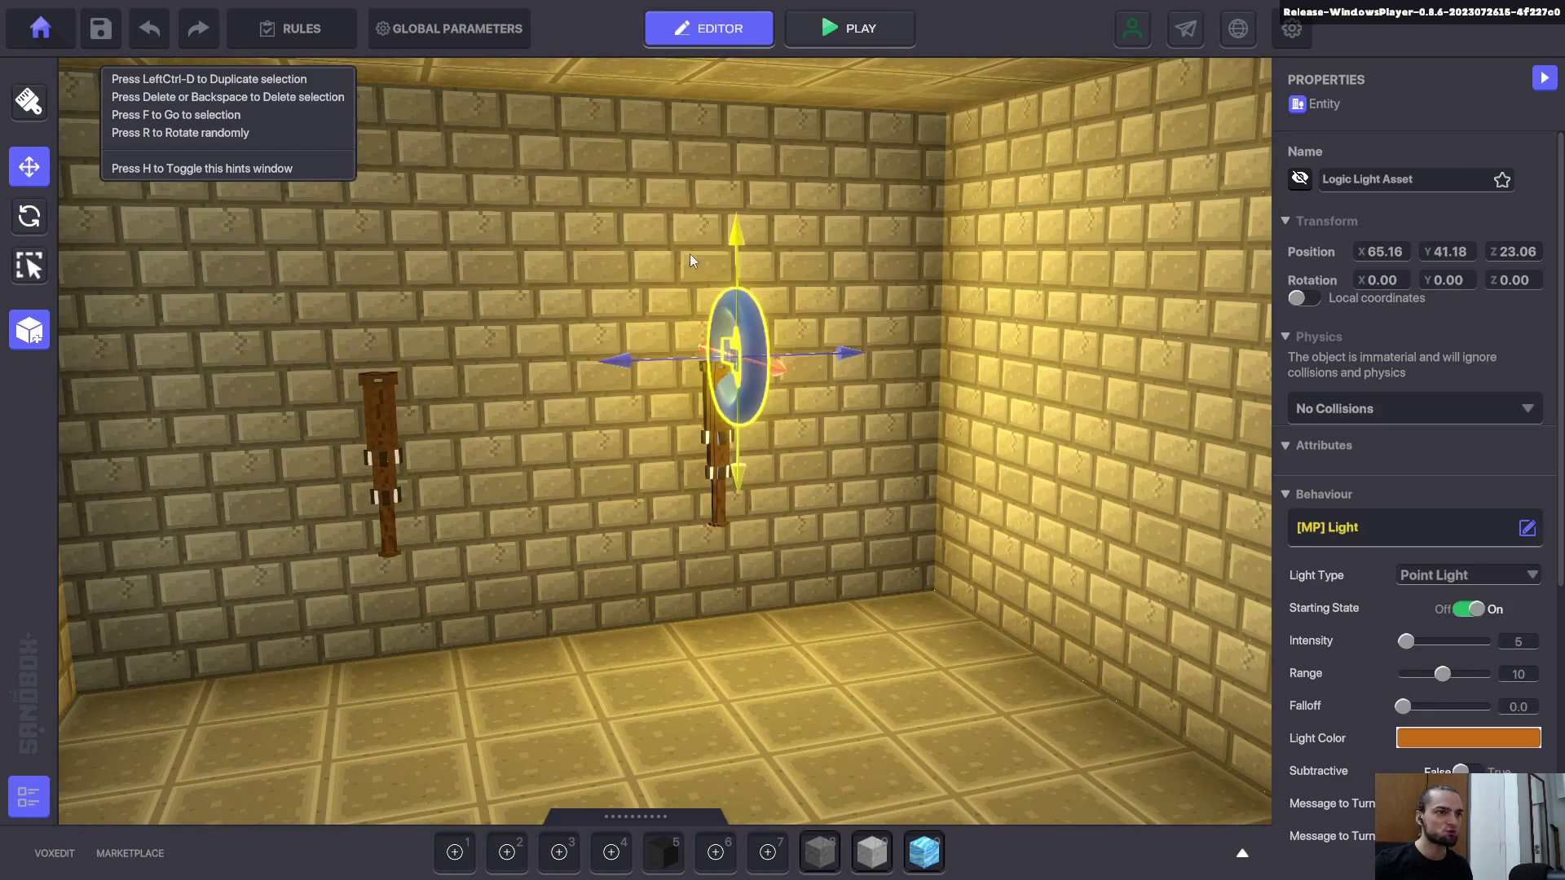
key("w")
right_click_drag(689, 253, 779, 279)
left_click_drag(848, 470, 770, 453)
right_click_drag(824, 466, 758, 452)
key("d")
left_click_drag(750, 448, 811, 412)
right_click_drag(811, 412, 794, 410)
key("d")
Duplicate the orange light and move the copy along the wall to the top of the other torch
key("ctrl+d")
left_click_drag(738, 453, 717, 526)
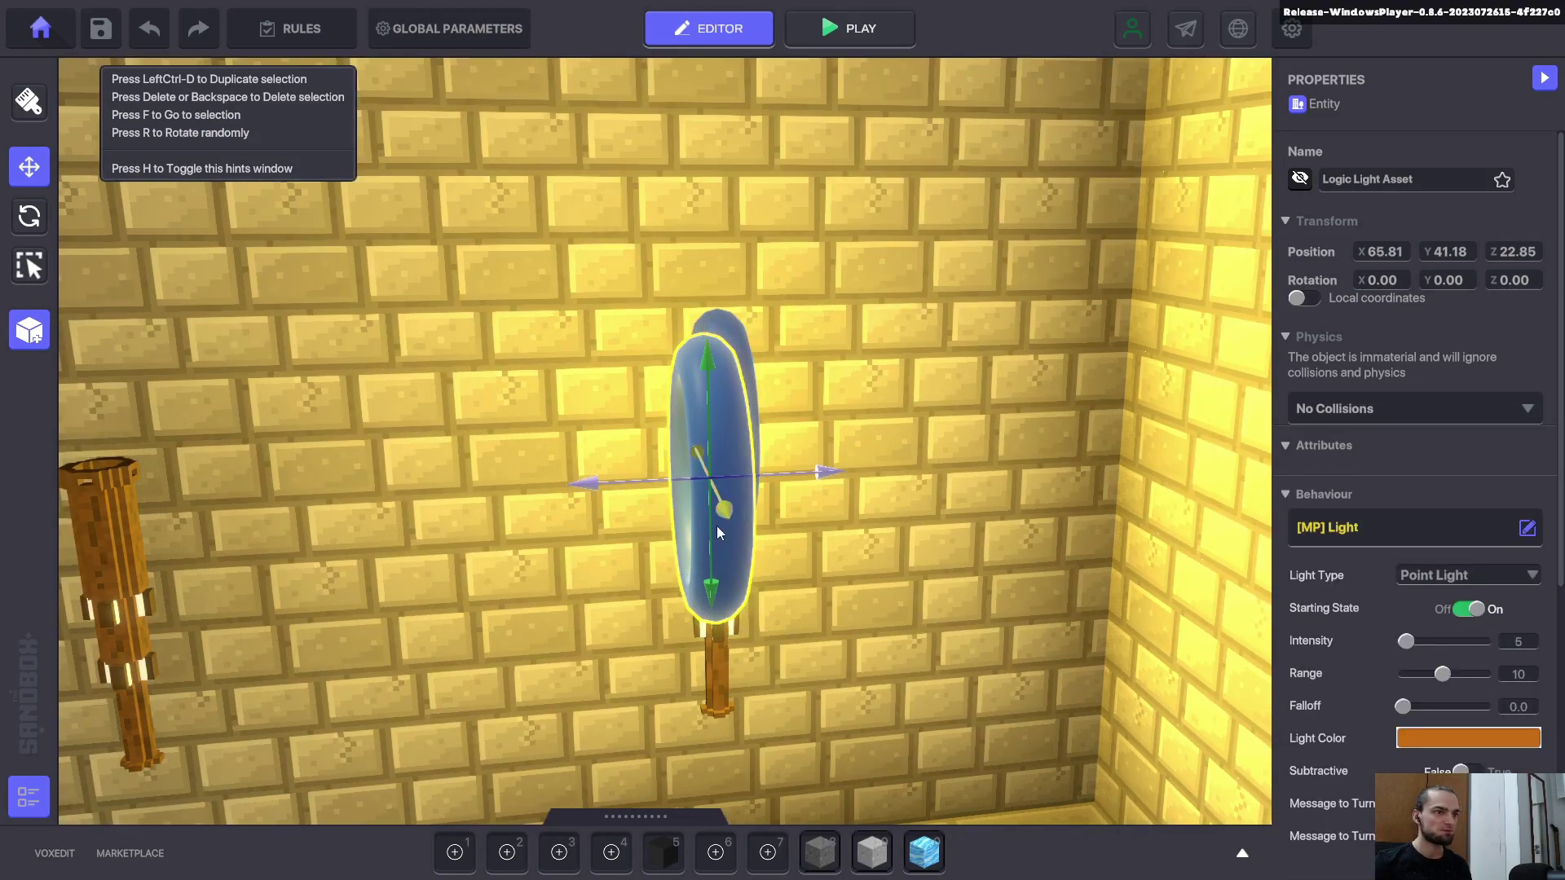
right_click_drag(717, 525, 754, 495)
key("a")
left_click_drag(722, 511, 438, 564)
key("a")
right_click_drag(438, 564, 586, 535)
key("w")
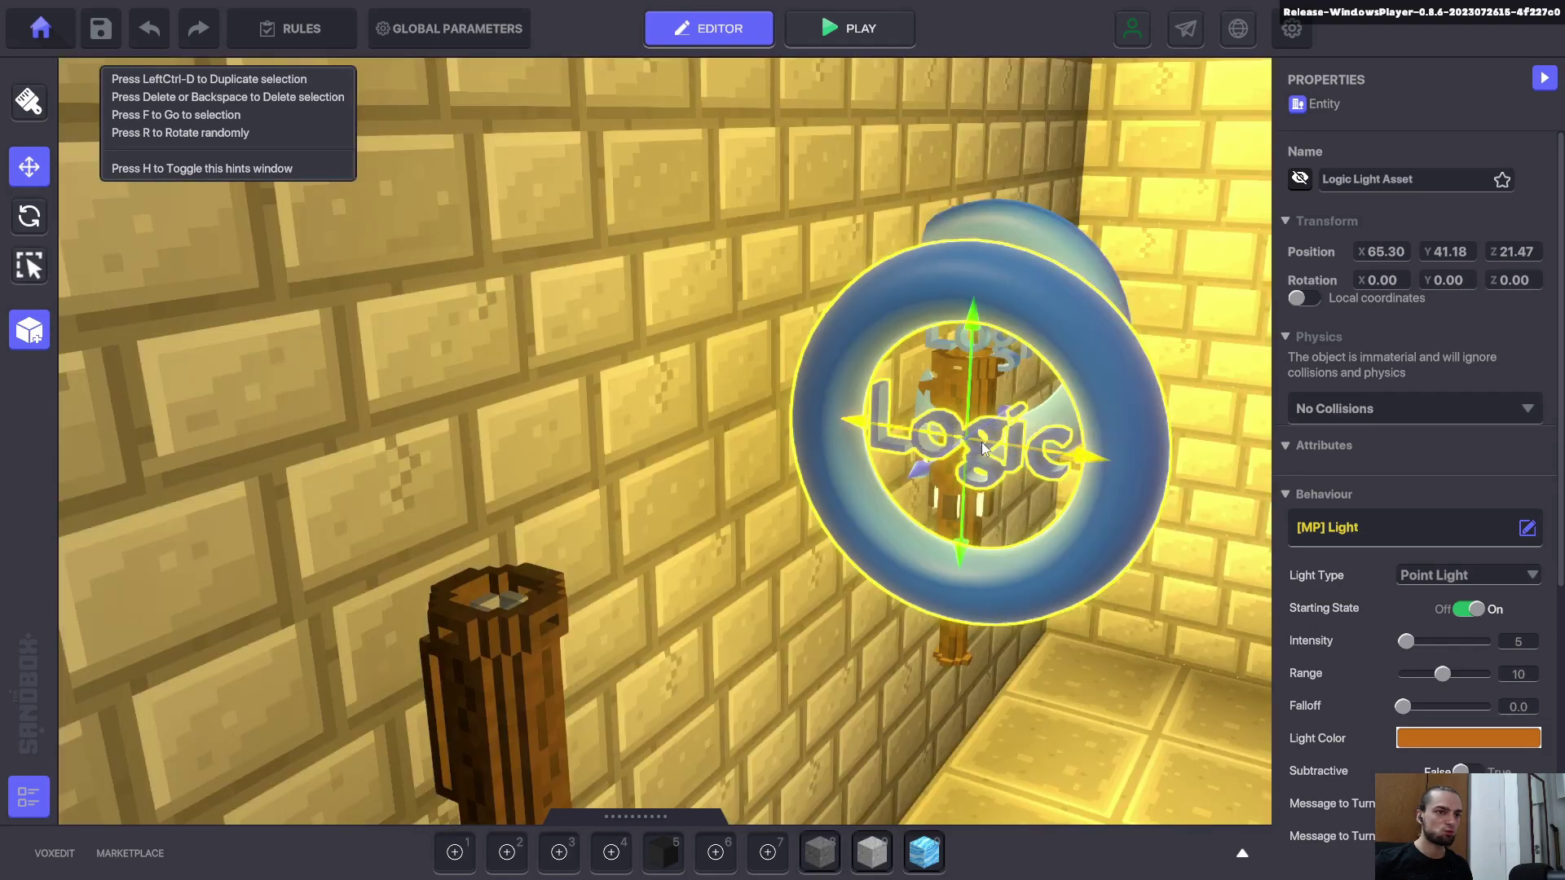
left_click_drag(982, 451, 574, 579)
key("s")
right_click_drag(574, 579, 750, 569)
key("d")
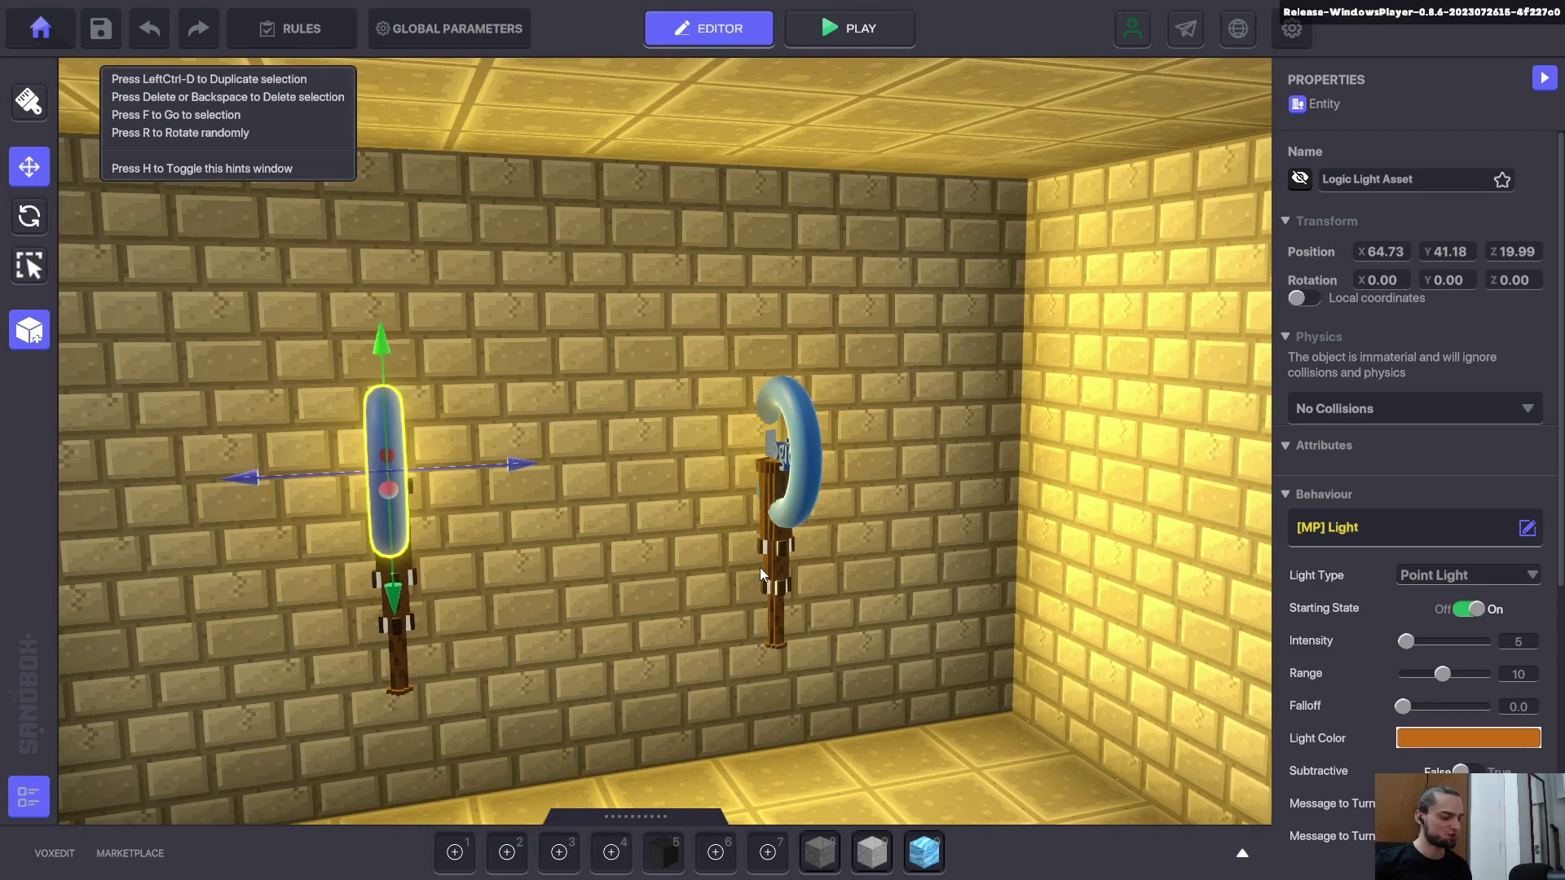
Play-test the experience, walking the avatar into the castle room to view the torch lighting, and return to the editor
key("ctrl+p")
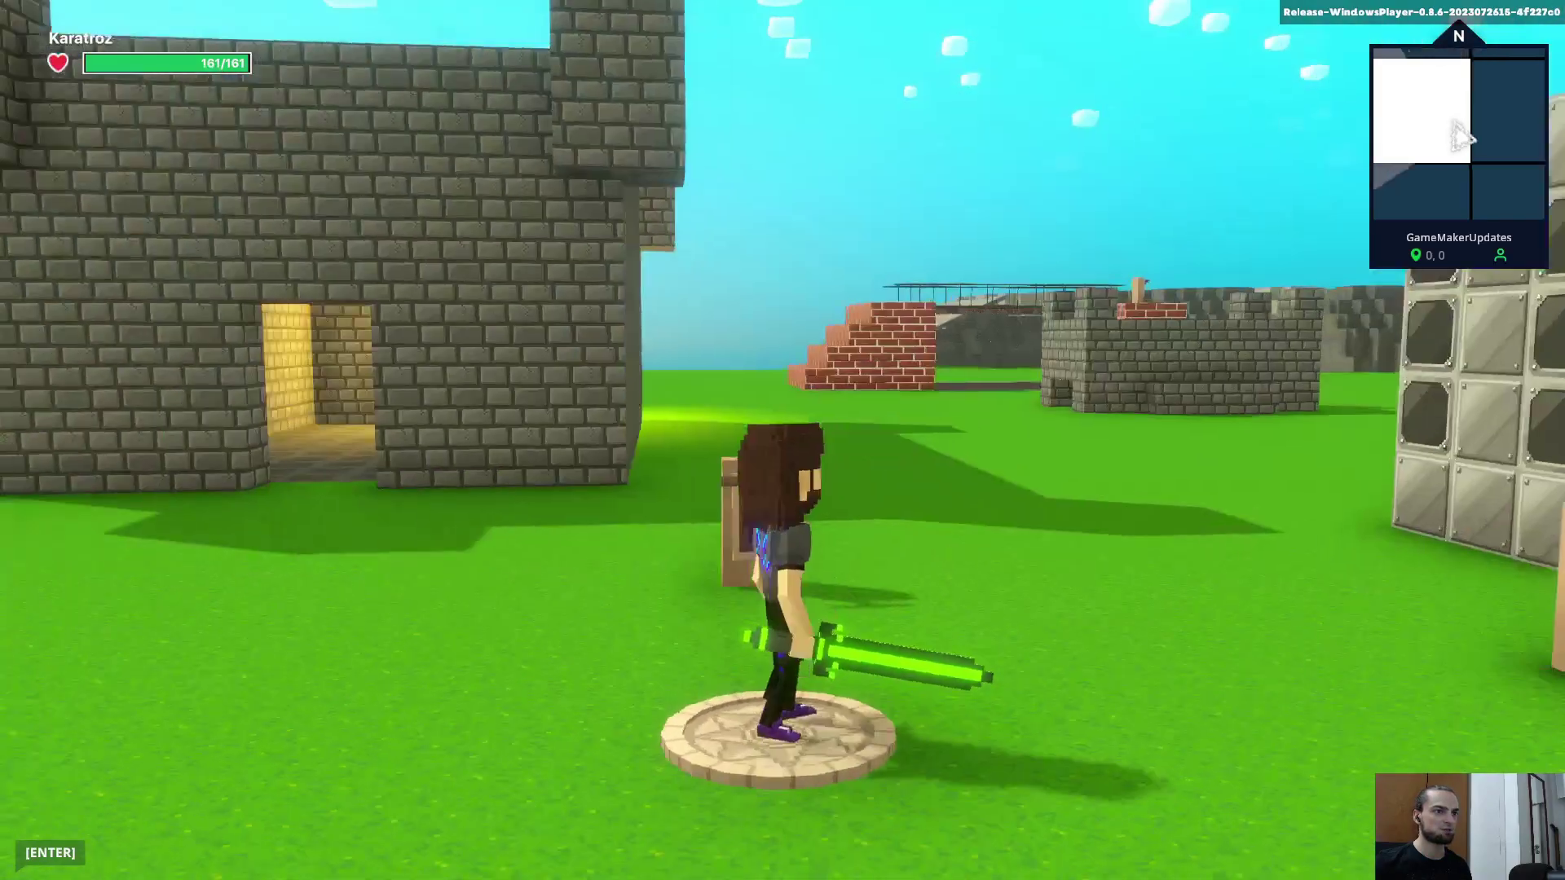
key("w")
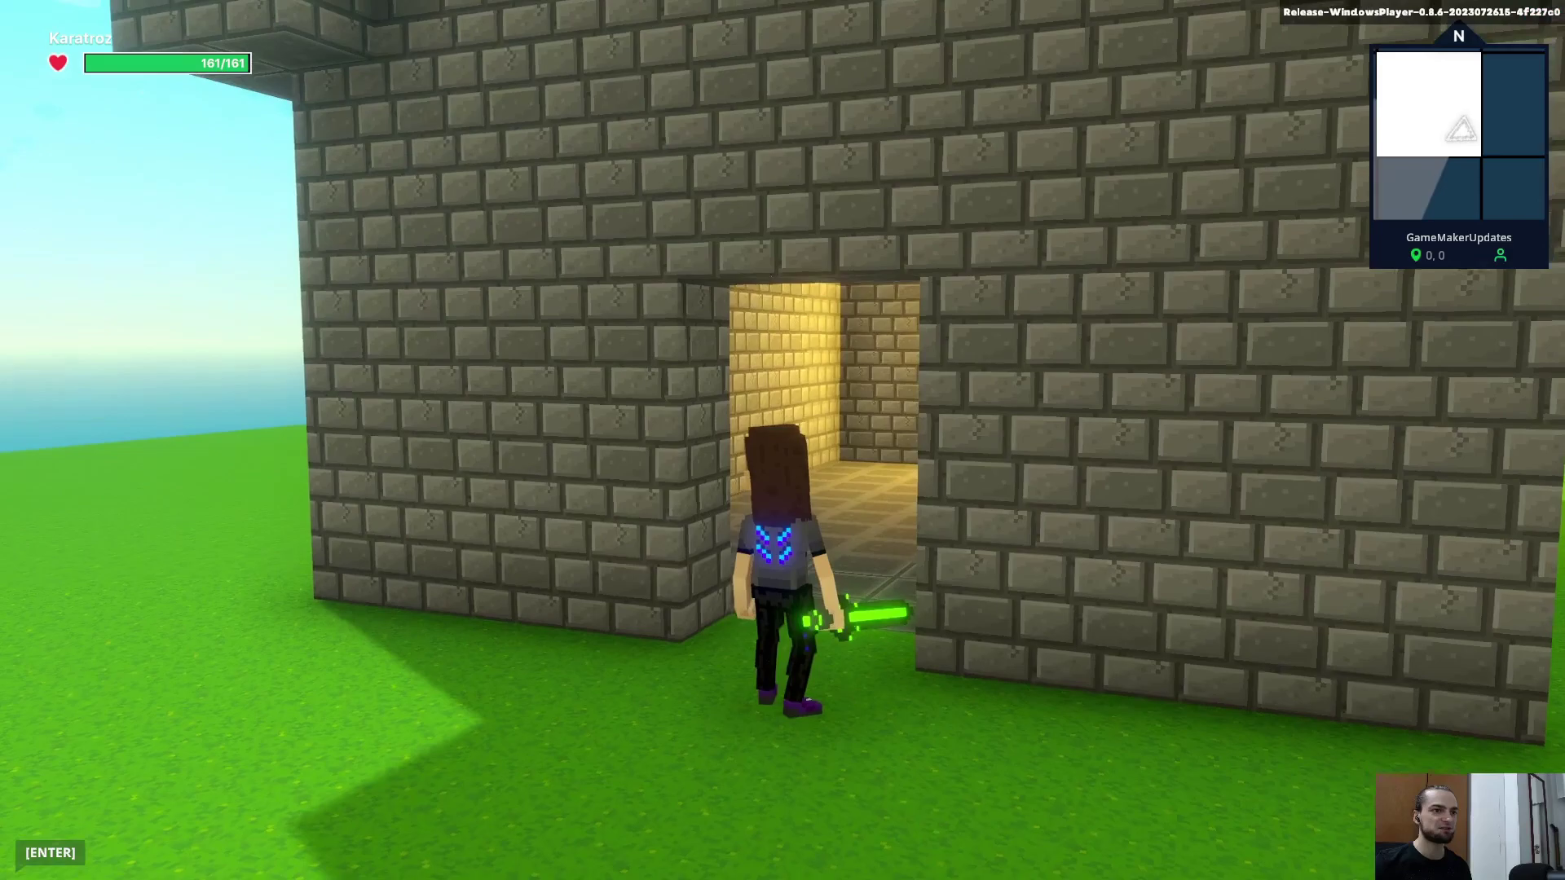
scroll(783, 440, "down", 3)
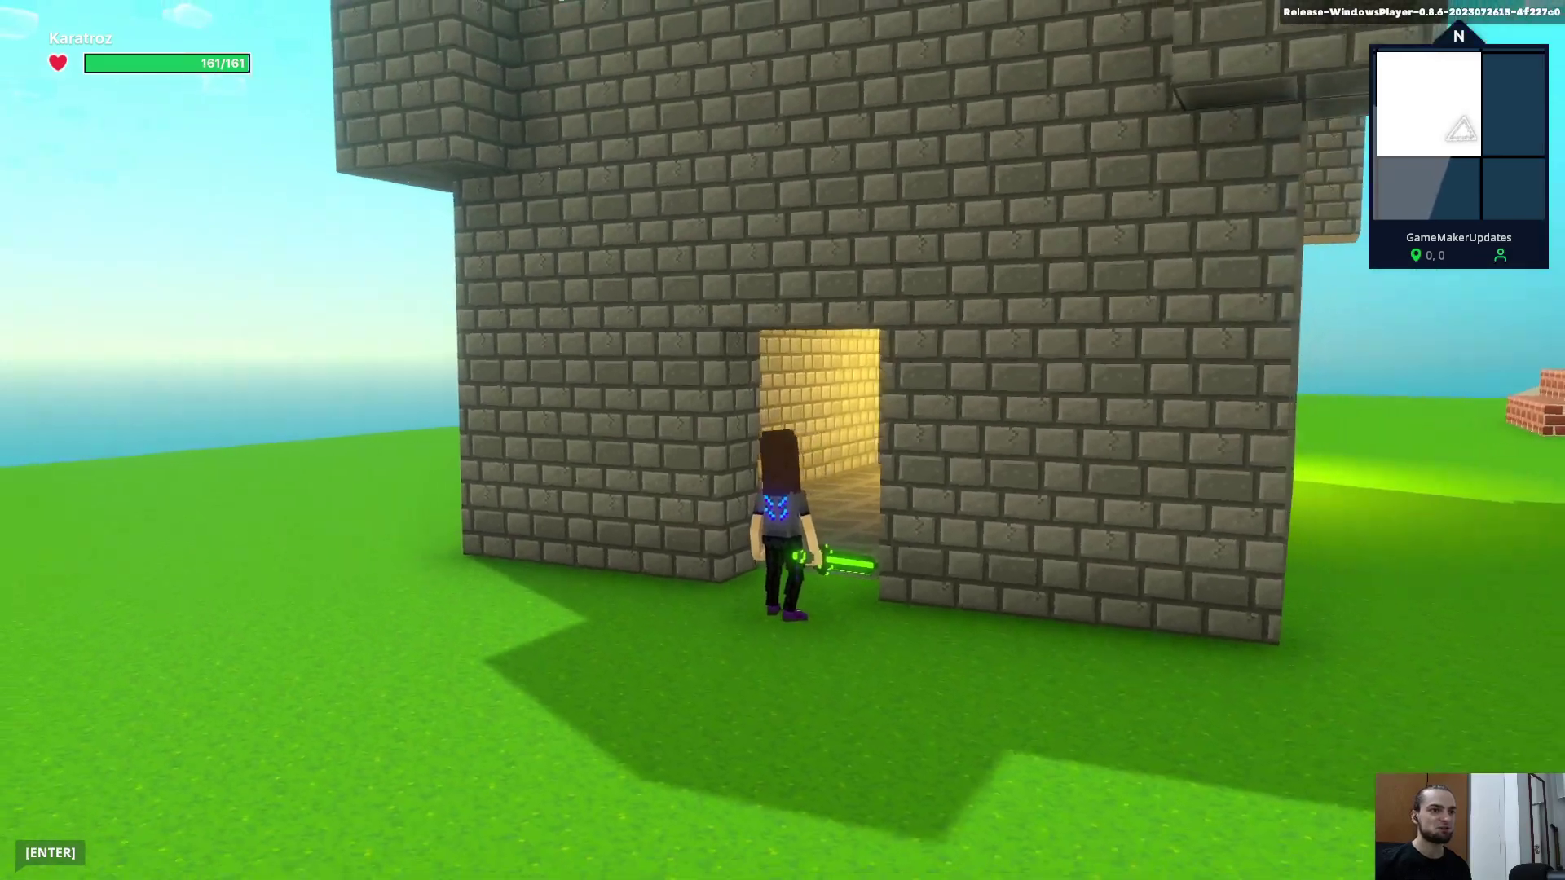
scroll(783, 440, "up", 3)
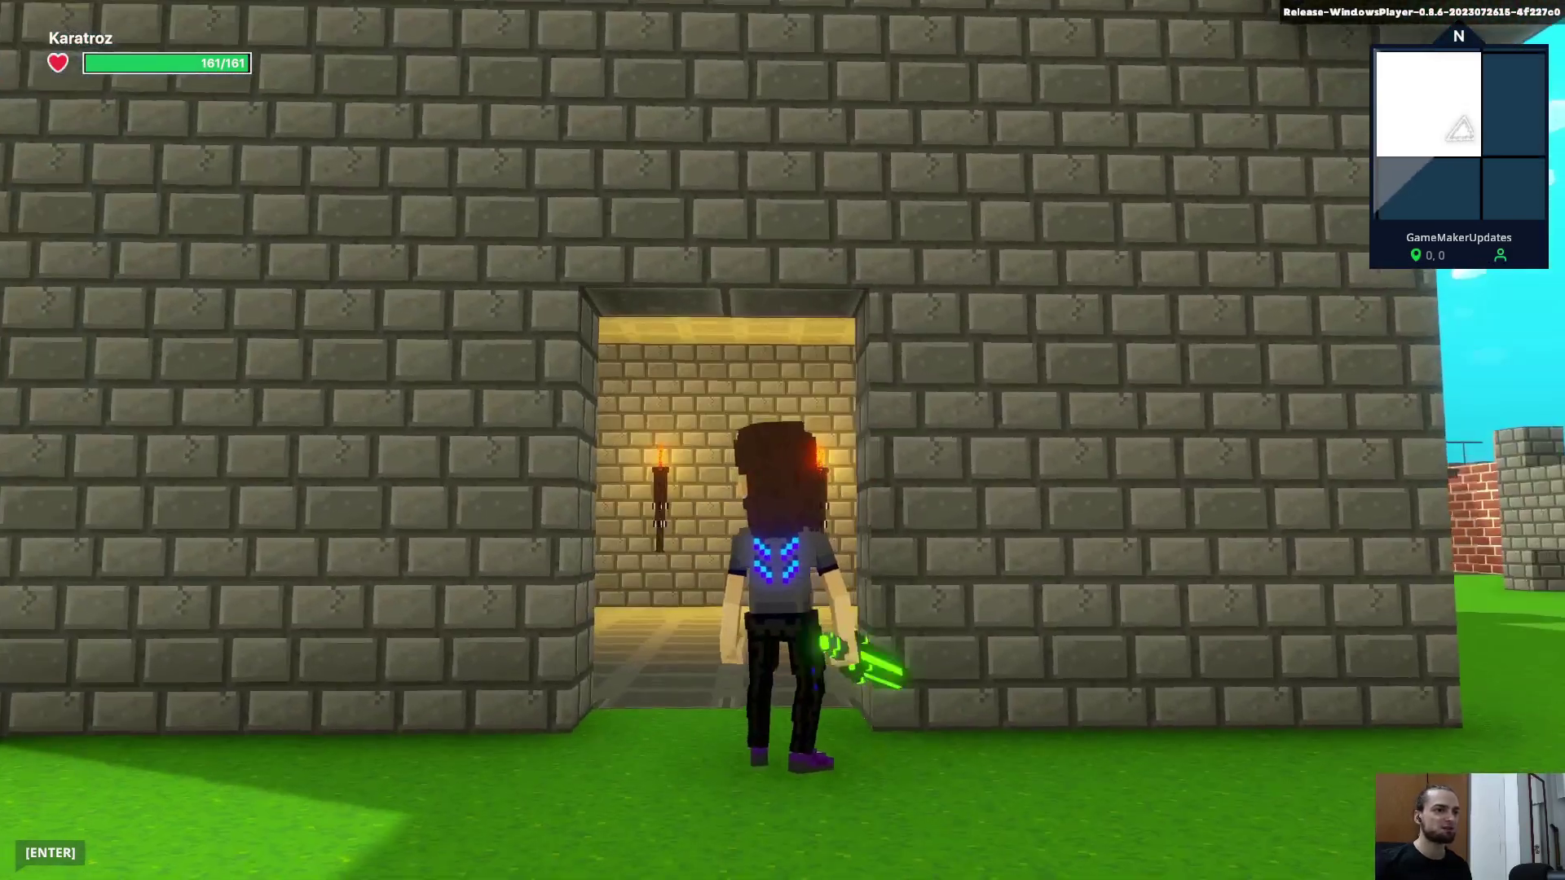
key("w")
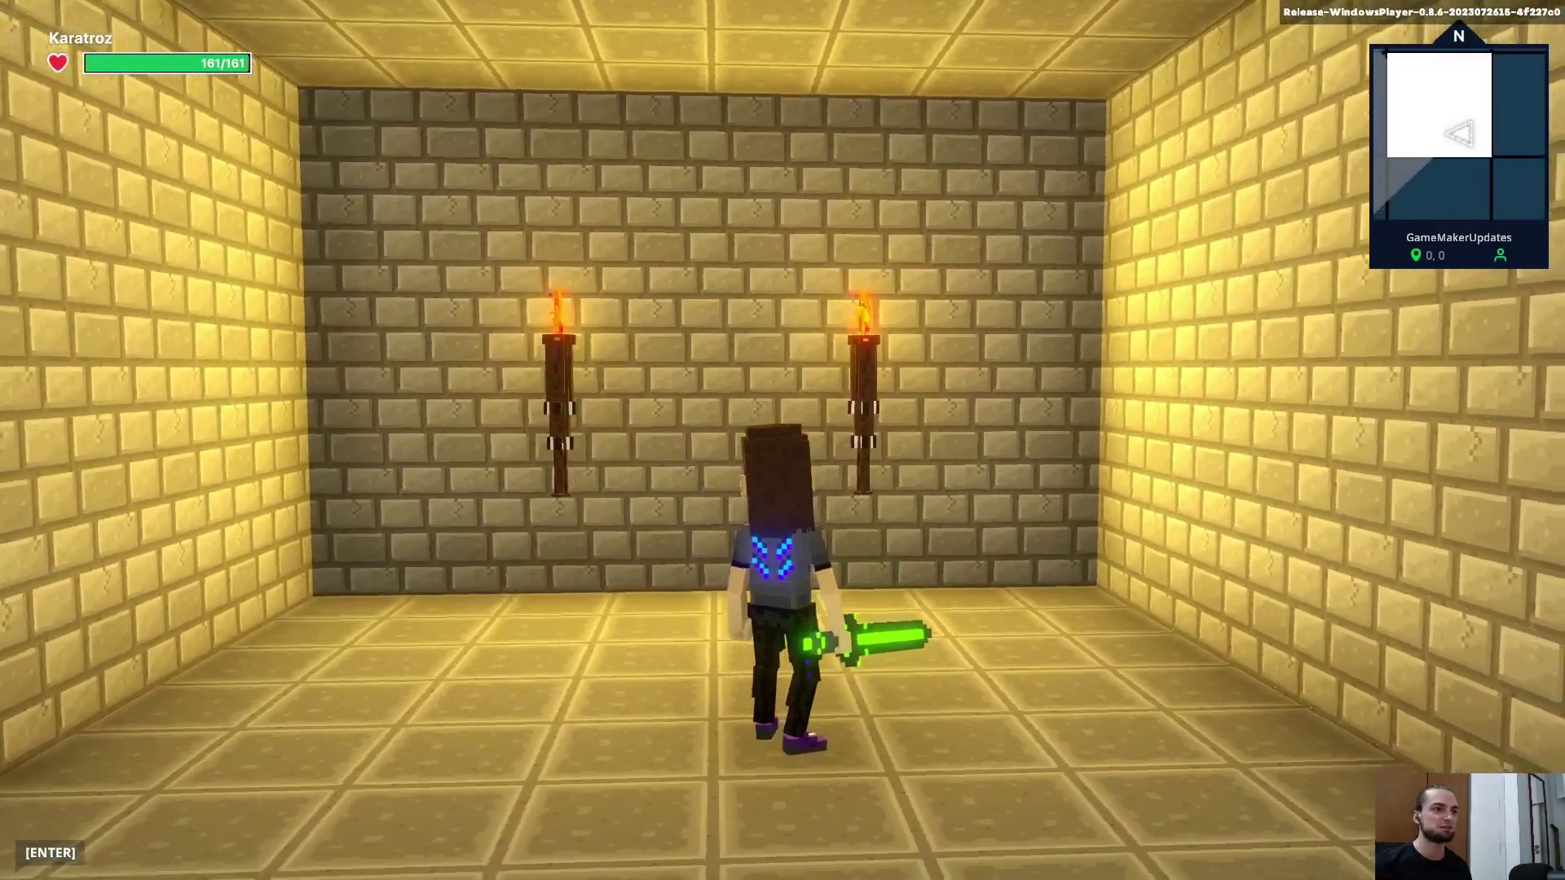
key("a")
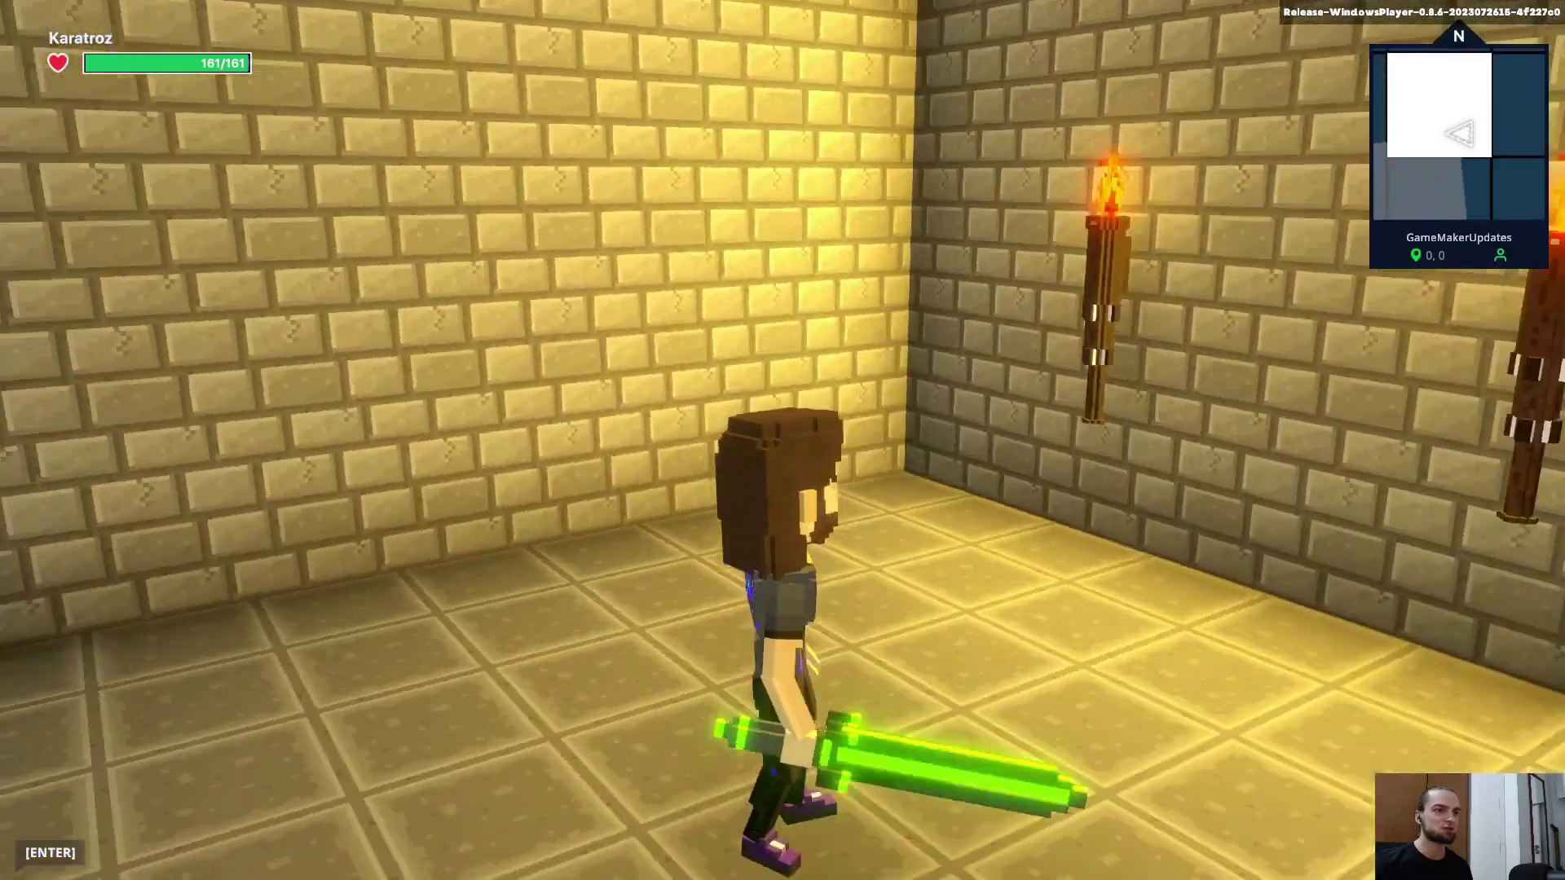
key("a")
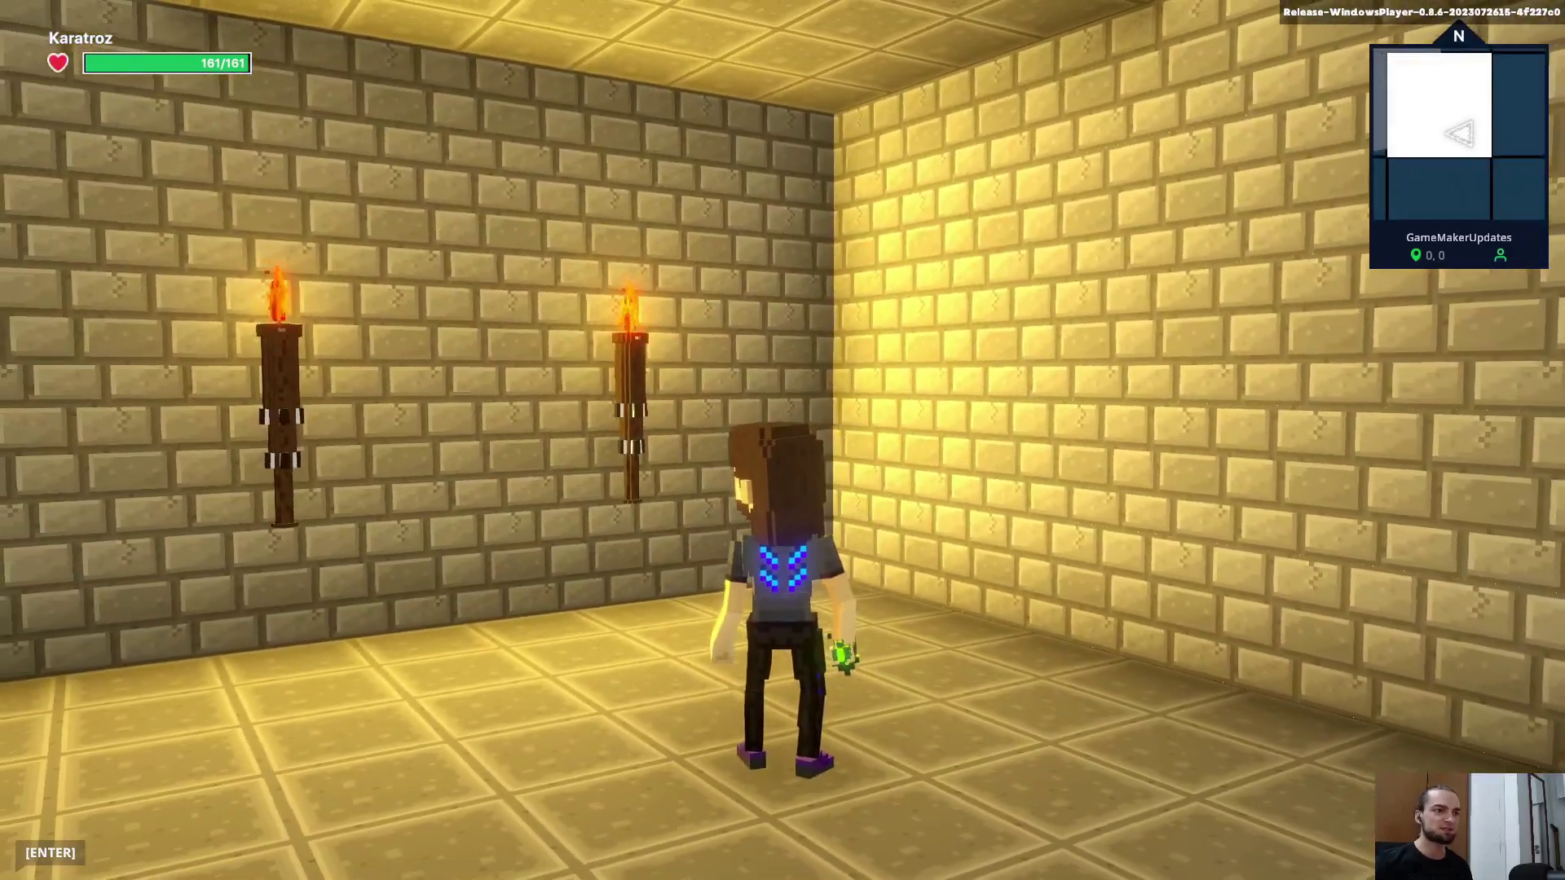
key("ctrl+p")
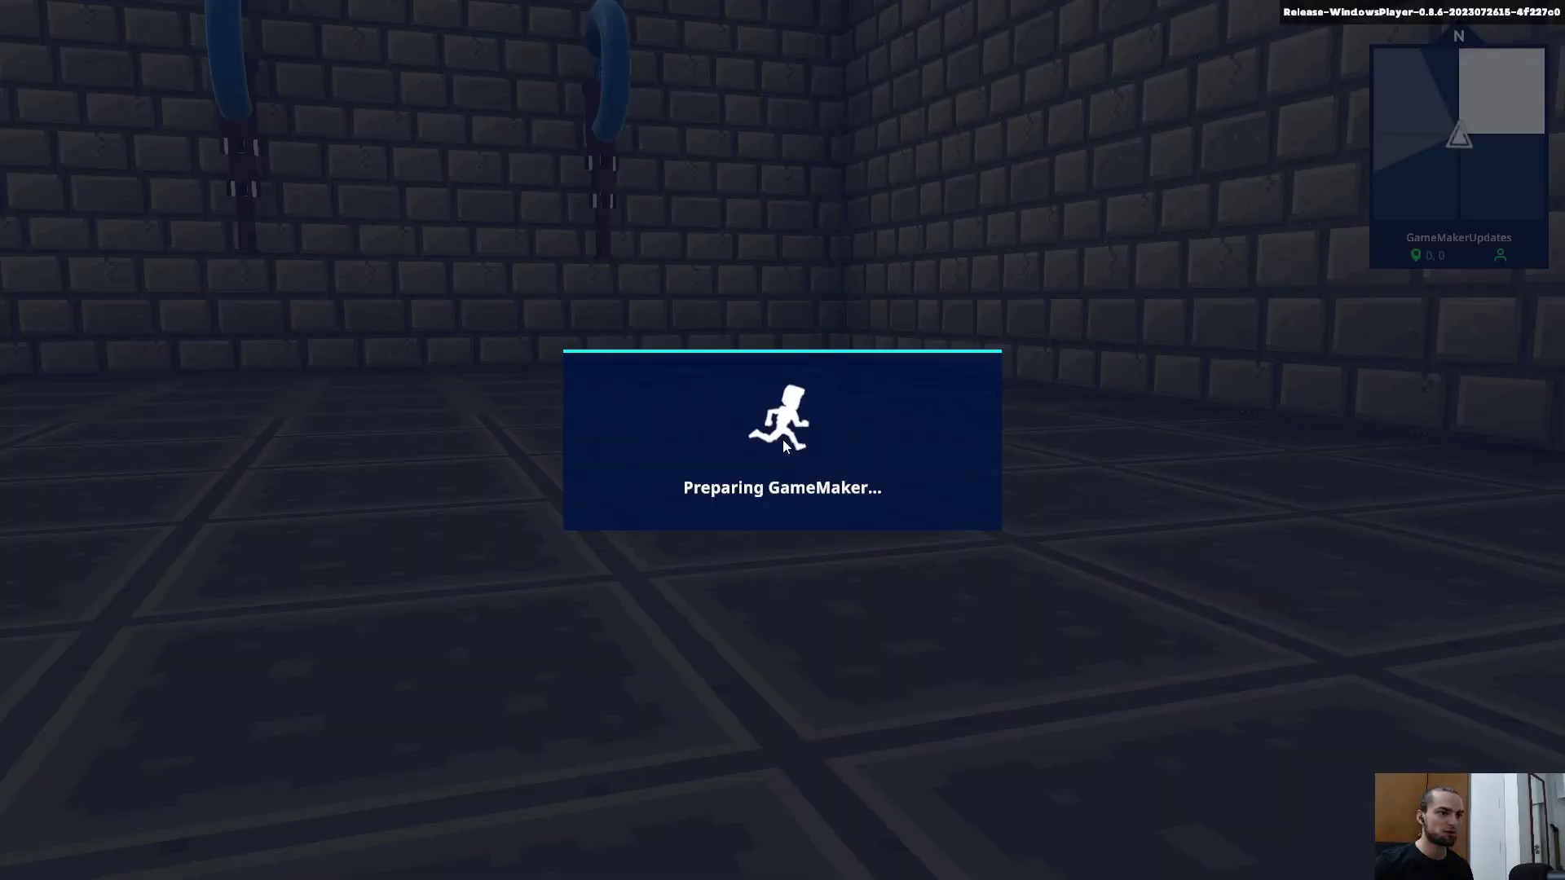
Select the light over the pink neon strips in the sci-fi room and examine its color and turn ON/OFF message settings
scroll(834, 442, "down", 5)
right_click_drag(861, 500, 1027, 307)
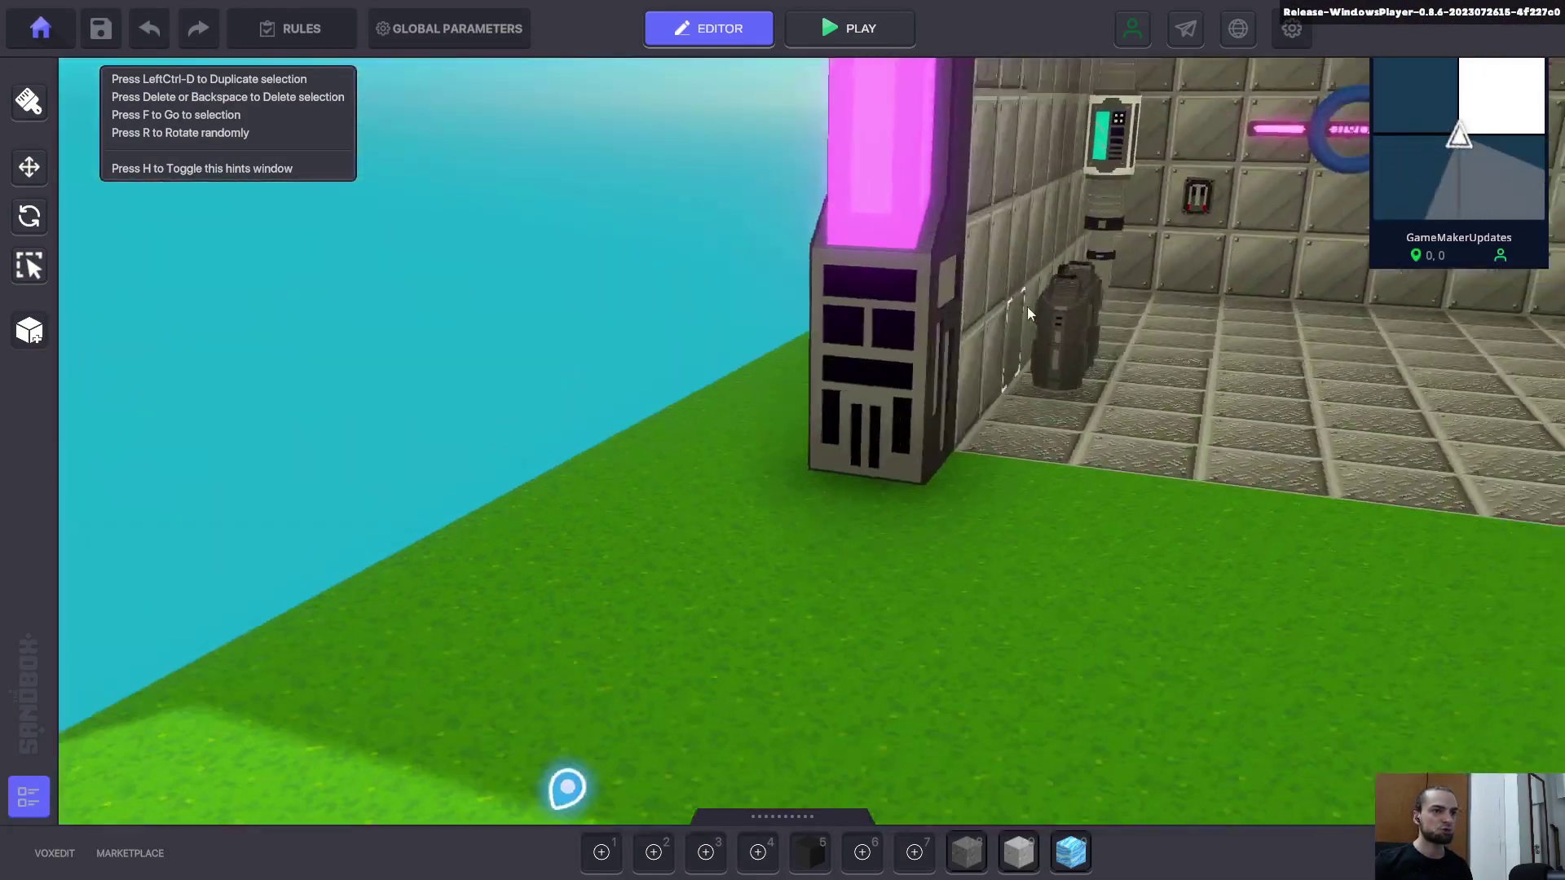
key("f")
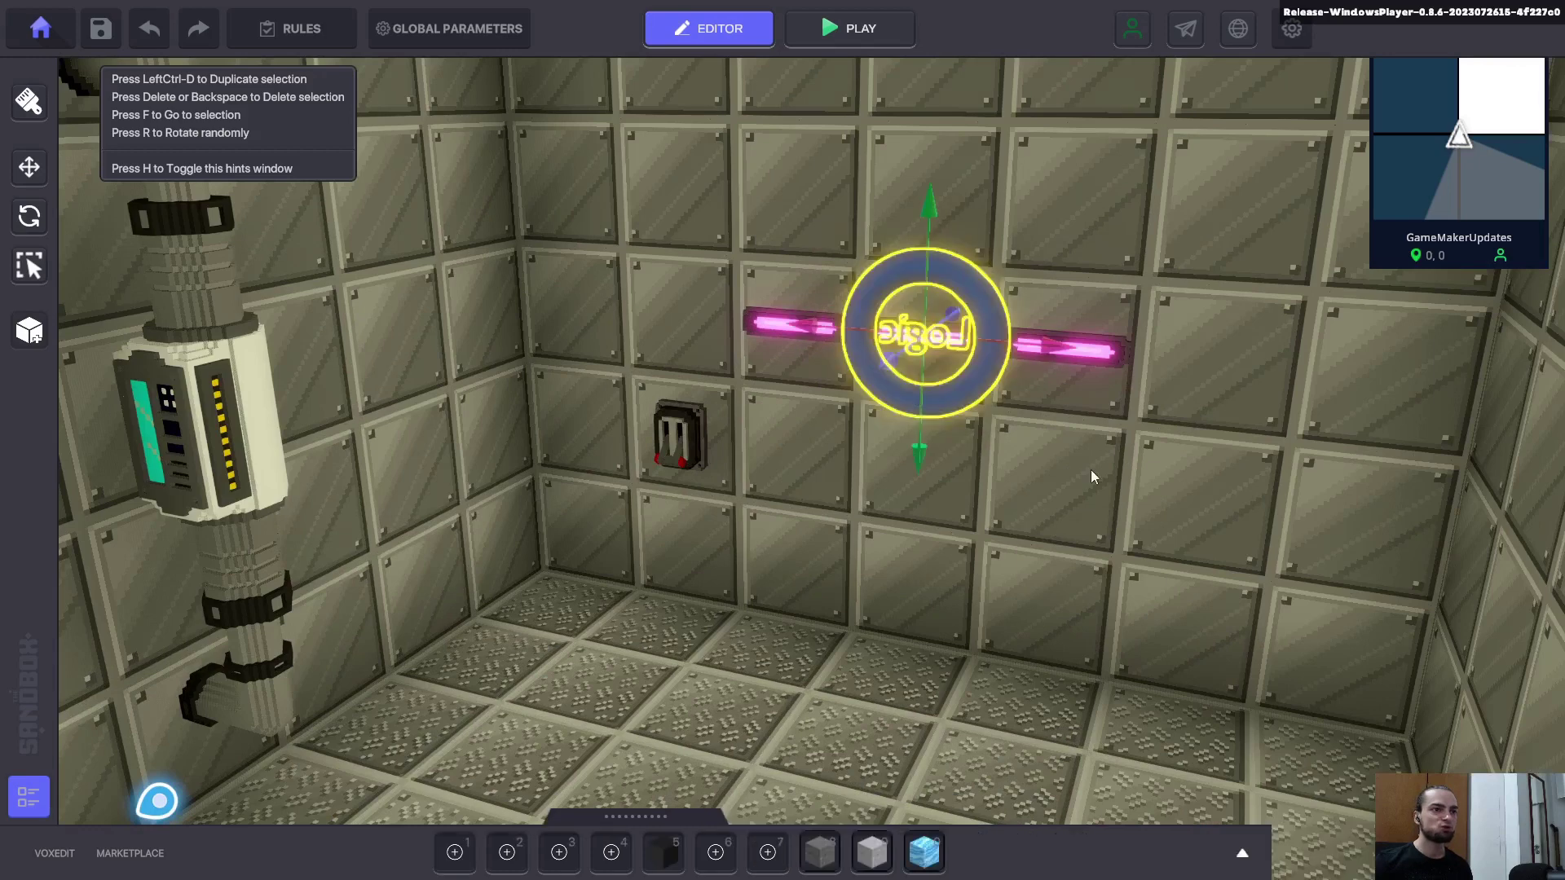
scroll(1465, 586, "down", 5)
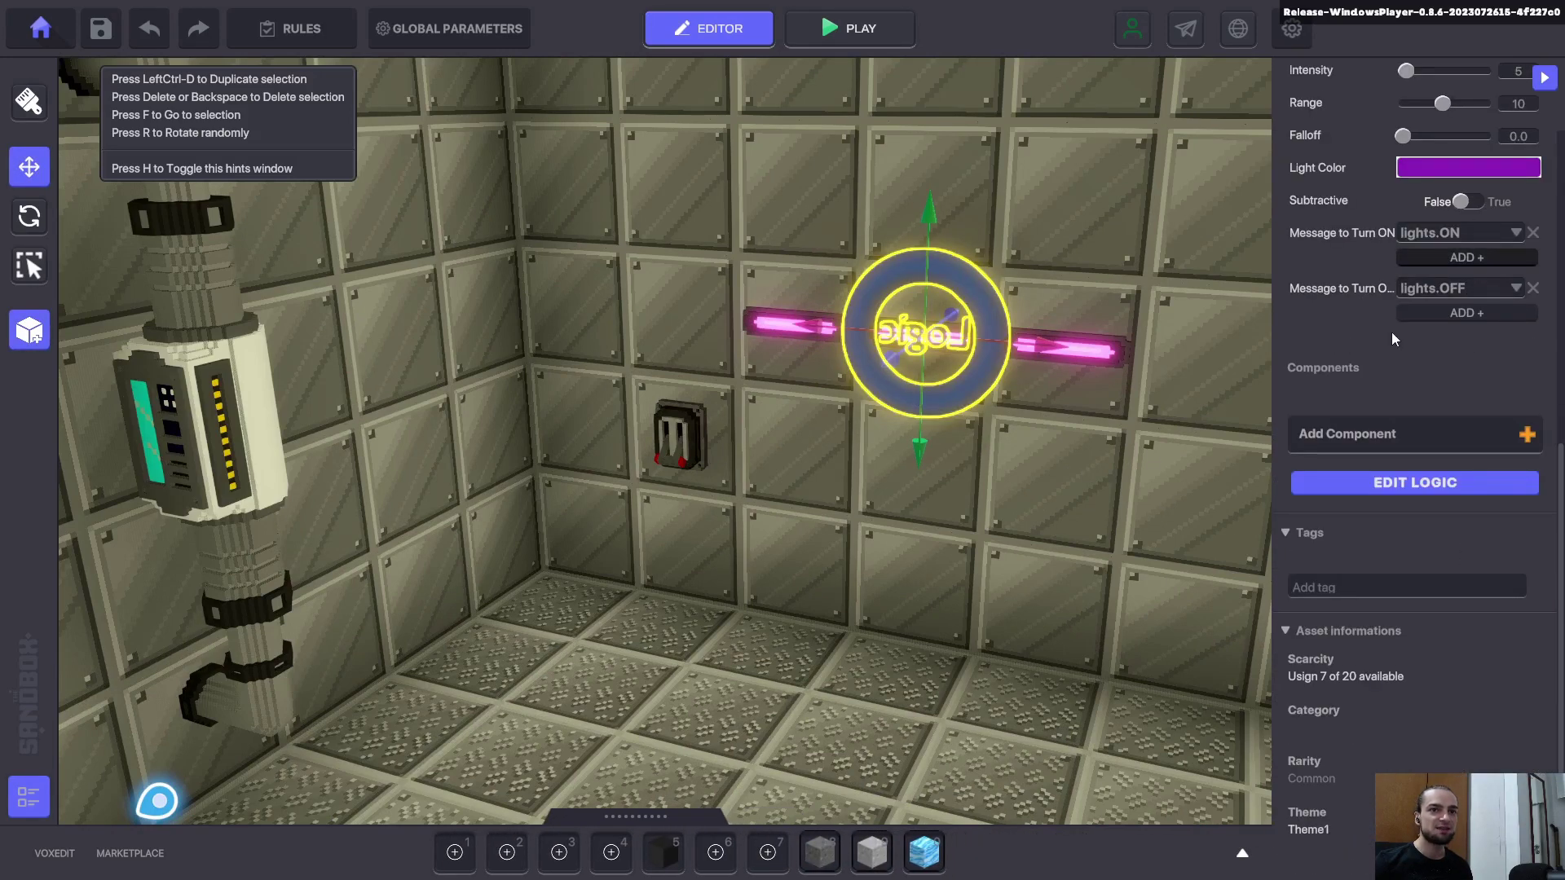
scroll(1141, 446, "up", 5)
middle_click_drag(1125, 428, 1132, 437)
scroll(1132, 443, "down", 2)
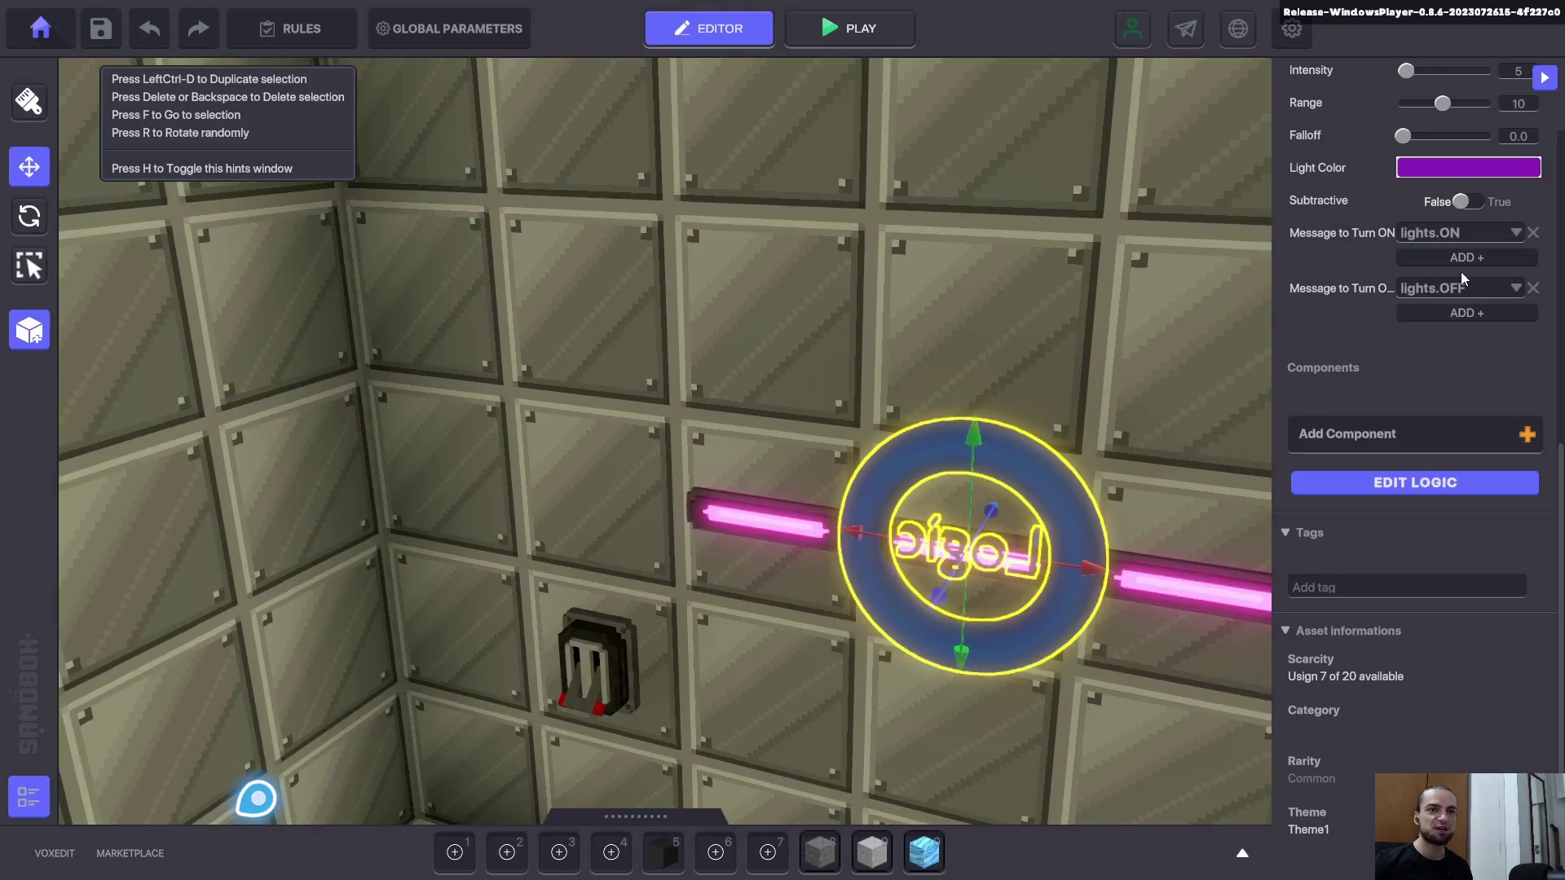
Select the wall lever beside the neon strips and examine its Door behaviour's required, open and close messages in the full logic settings
left_click(584, 693)
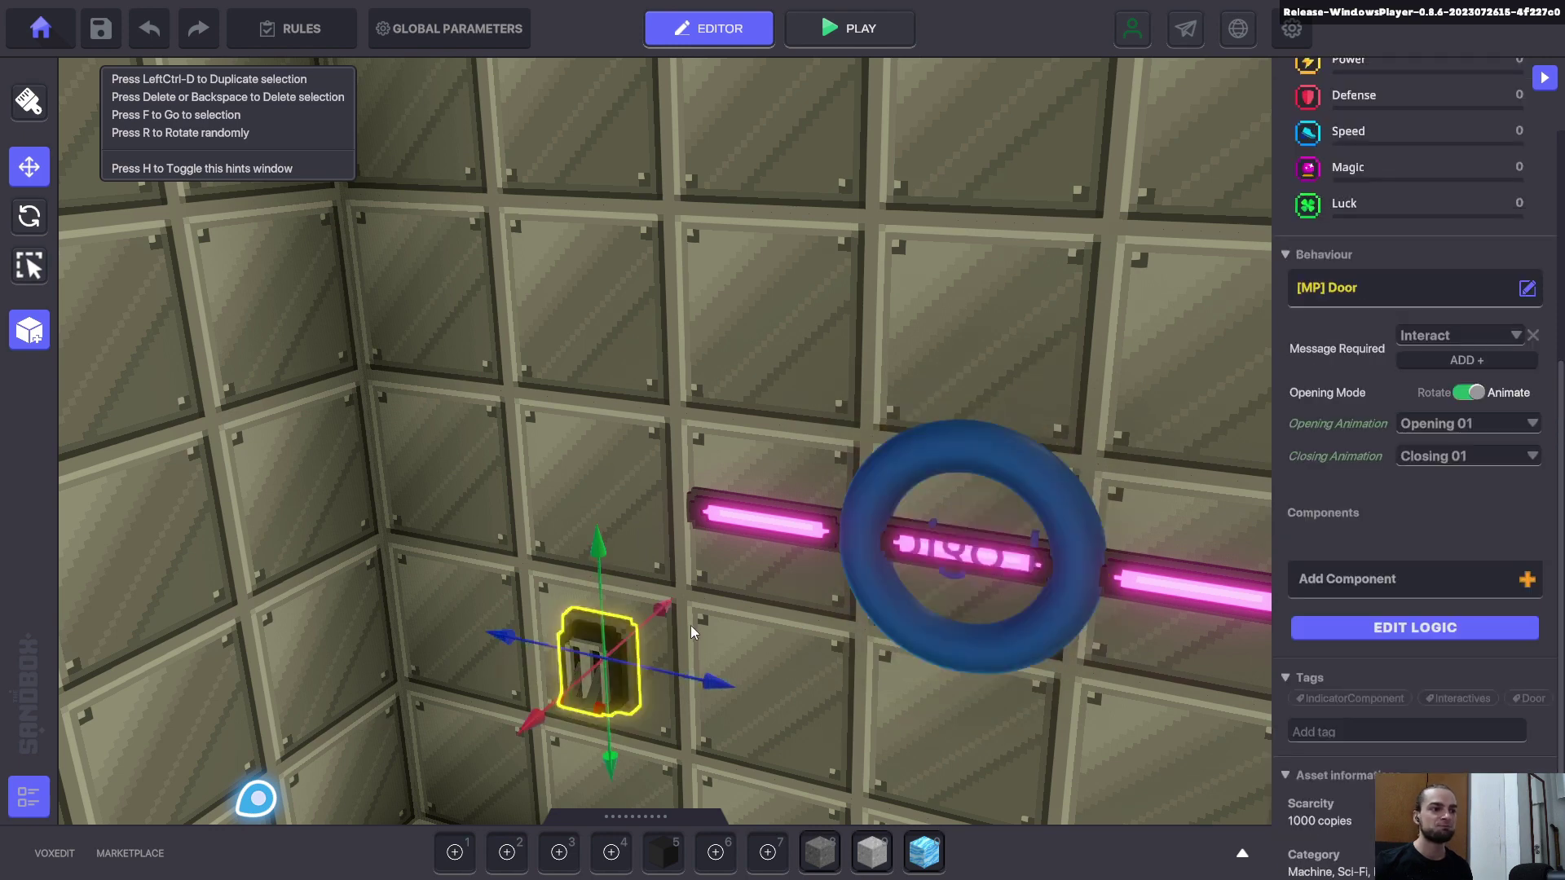
scroll(669, 633, "up", 2)
middle_click_drag(949, 517, 811, 350)
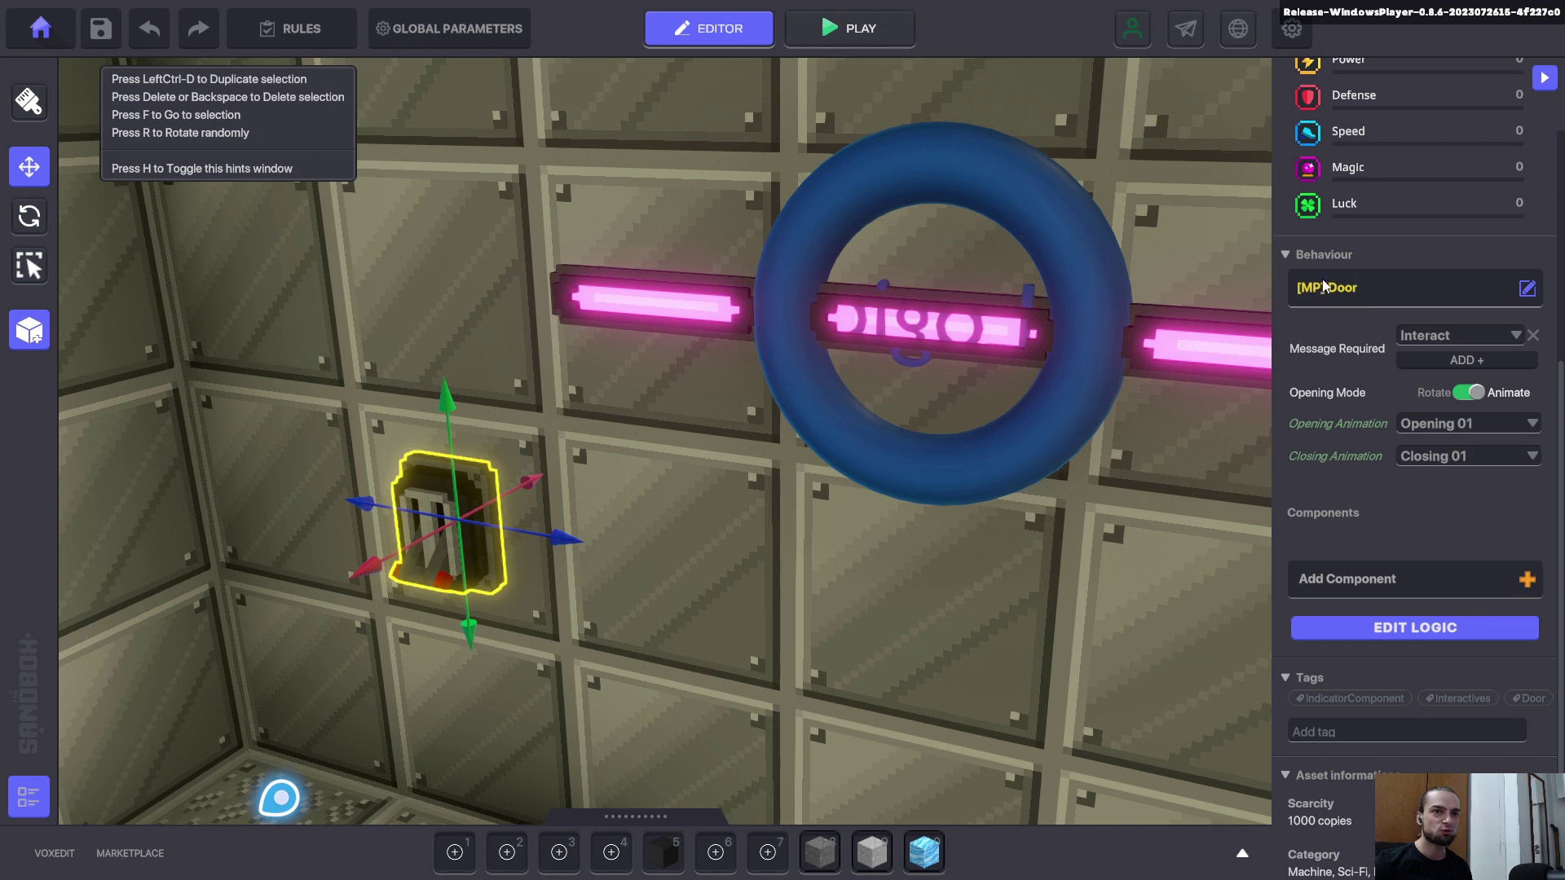
mouse_move(1397, 338)
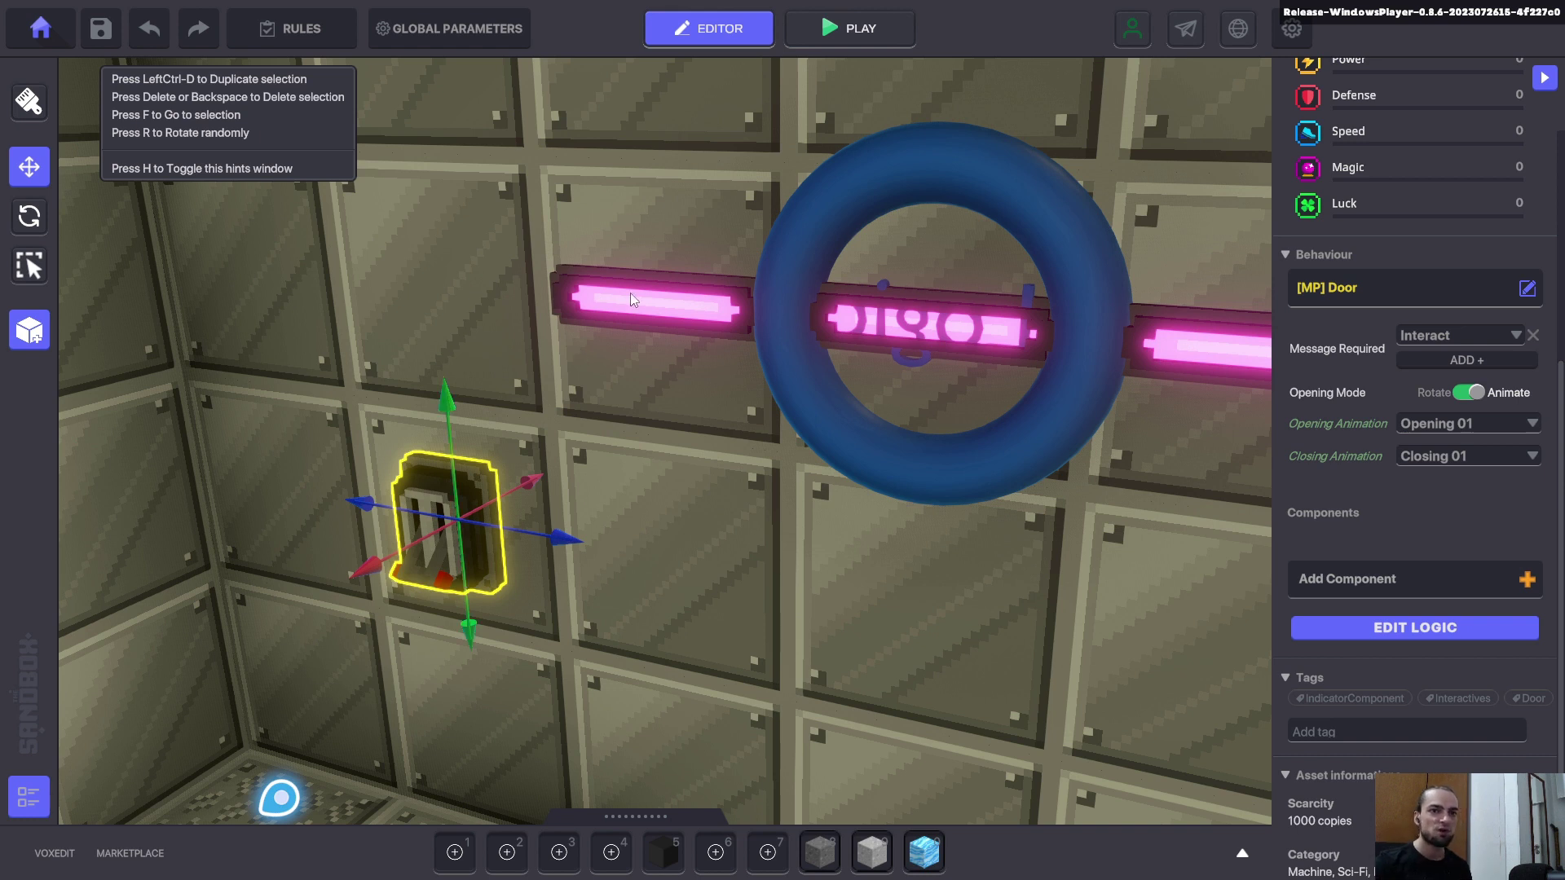
left_click(1467, 628)
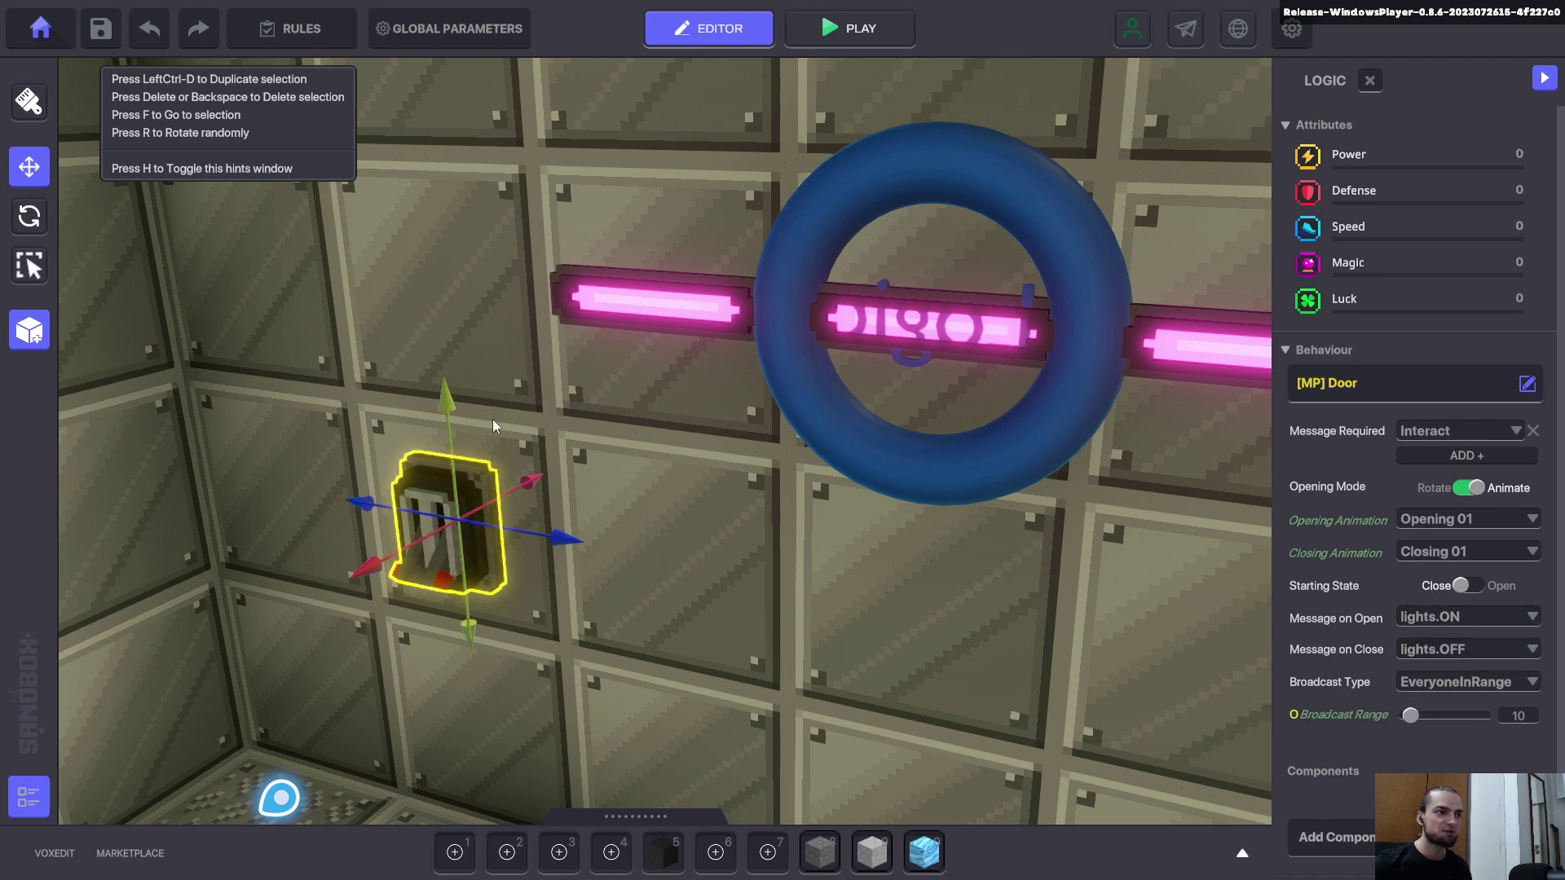
Play the experience, run the avatar into the sci-fi room and use the wall lever to switch the light on
key("ctrl+p")
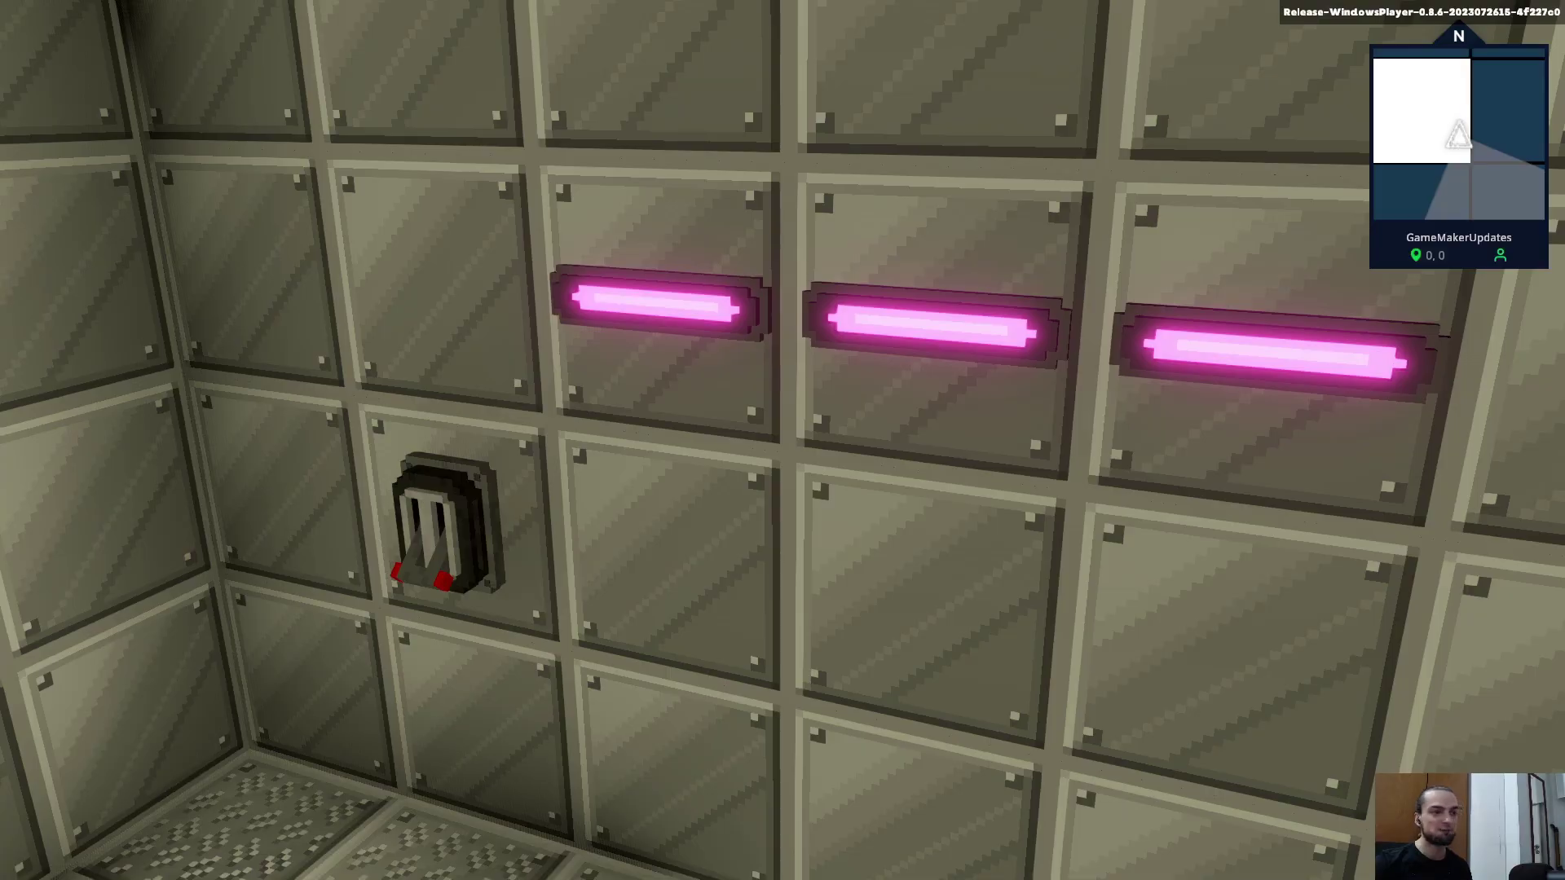
key("w")
key("w")
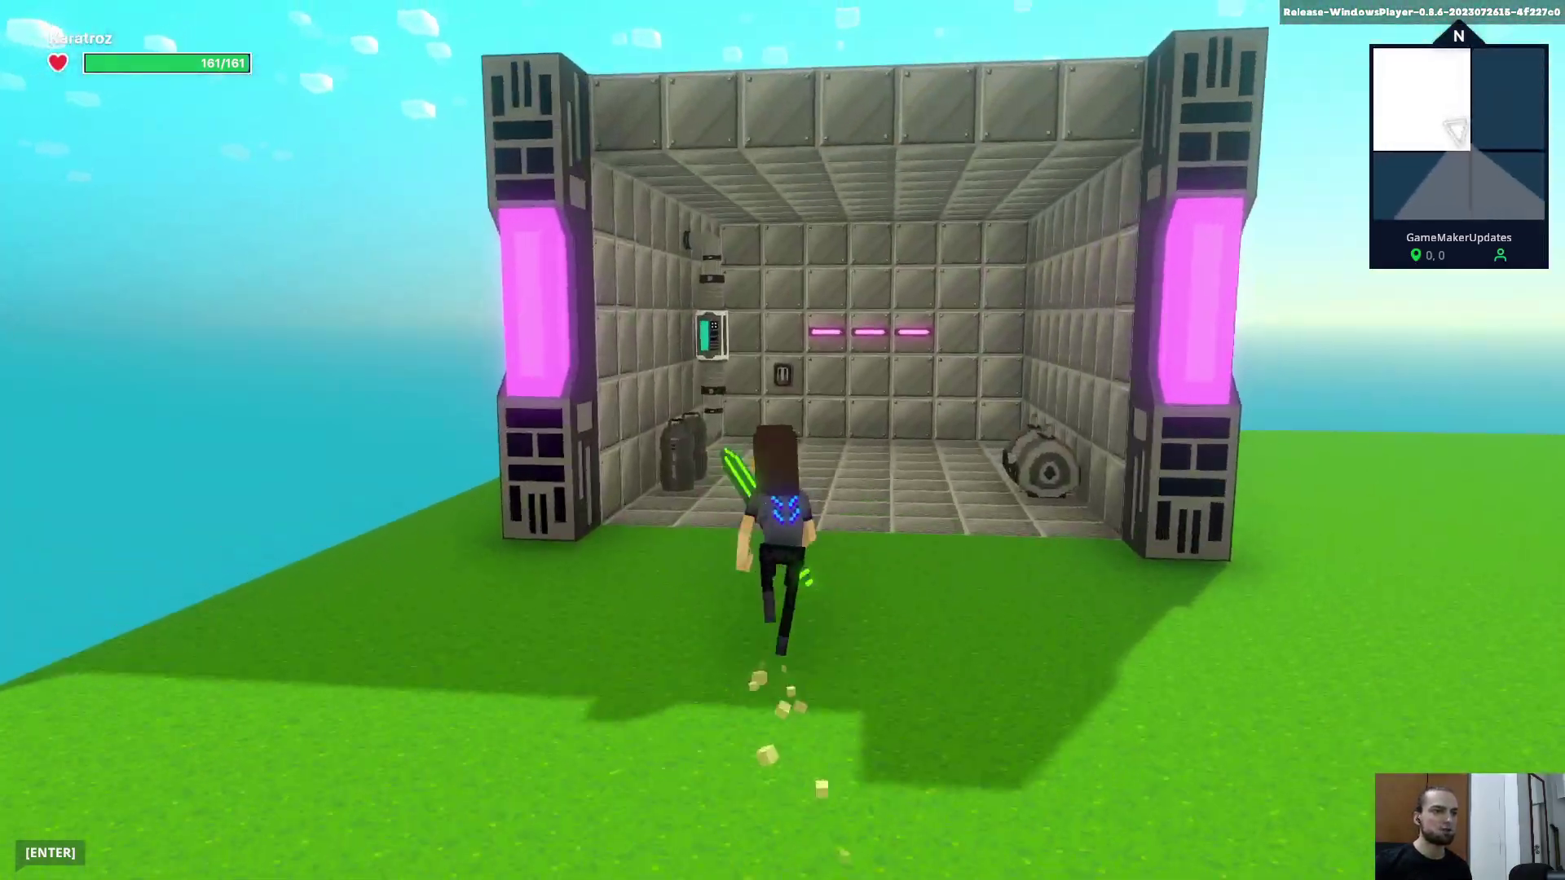
key("d")
key("w")
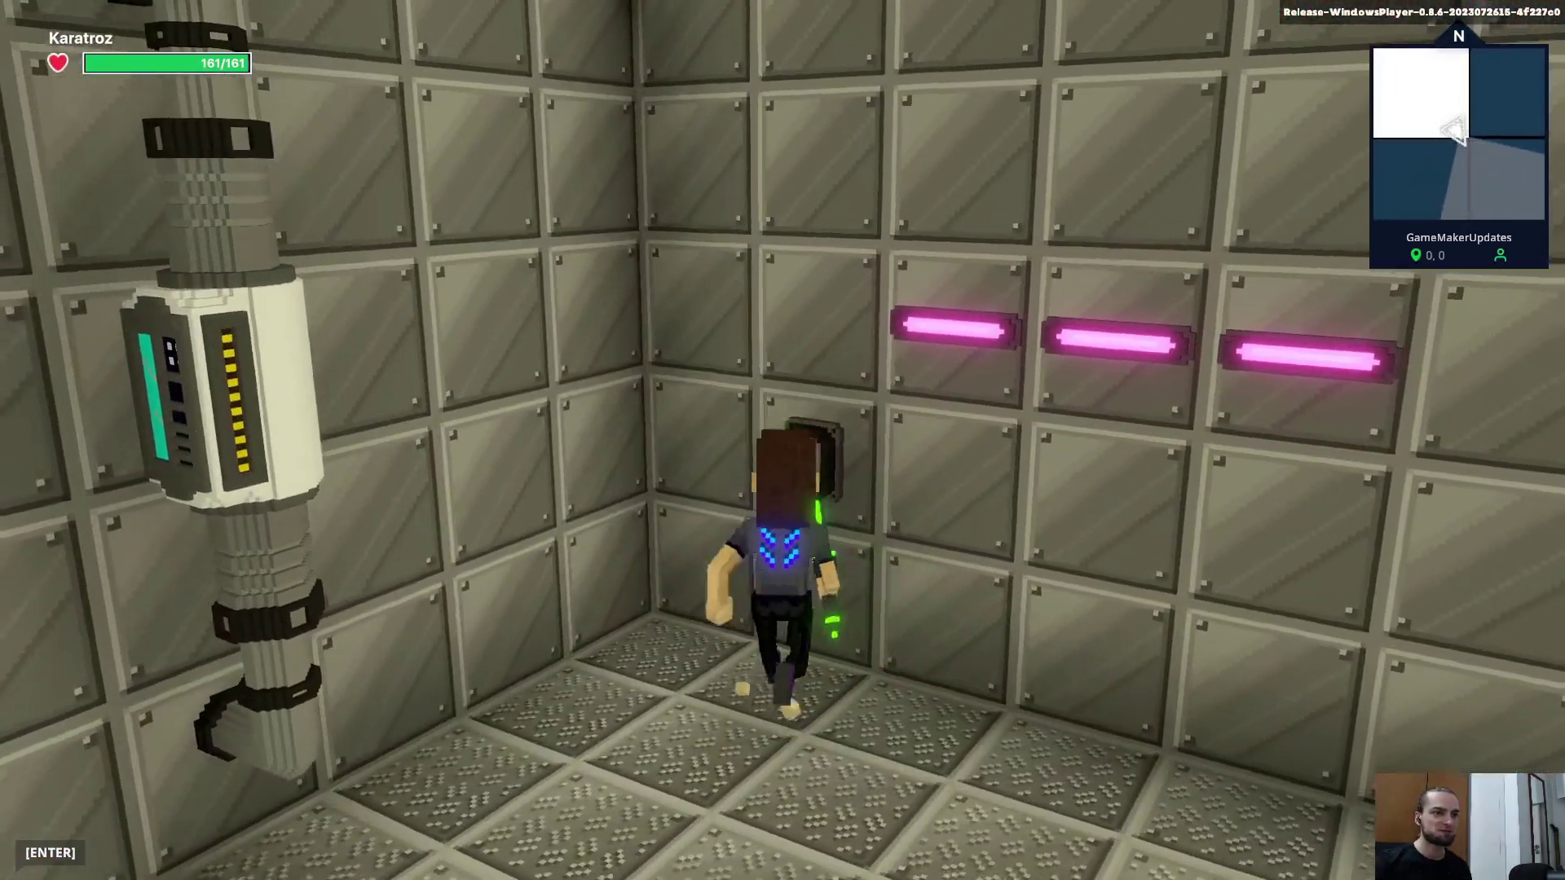
key("f")
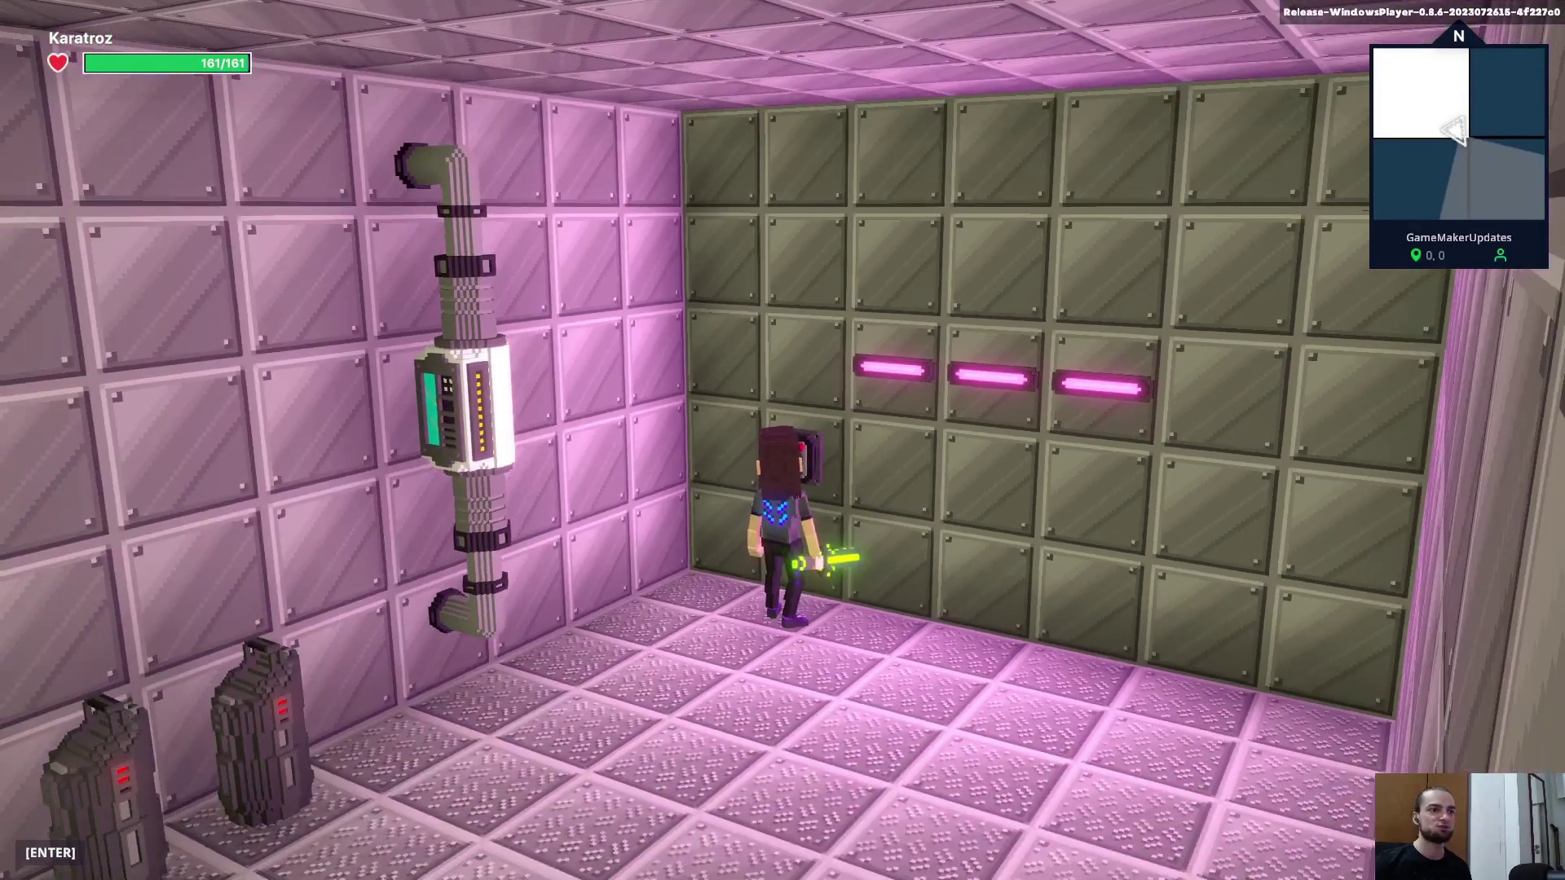
Use the wall lever to switch the purple light off, move the avatar around it and switch the light on again
key("f")
key("w")
key("d")
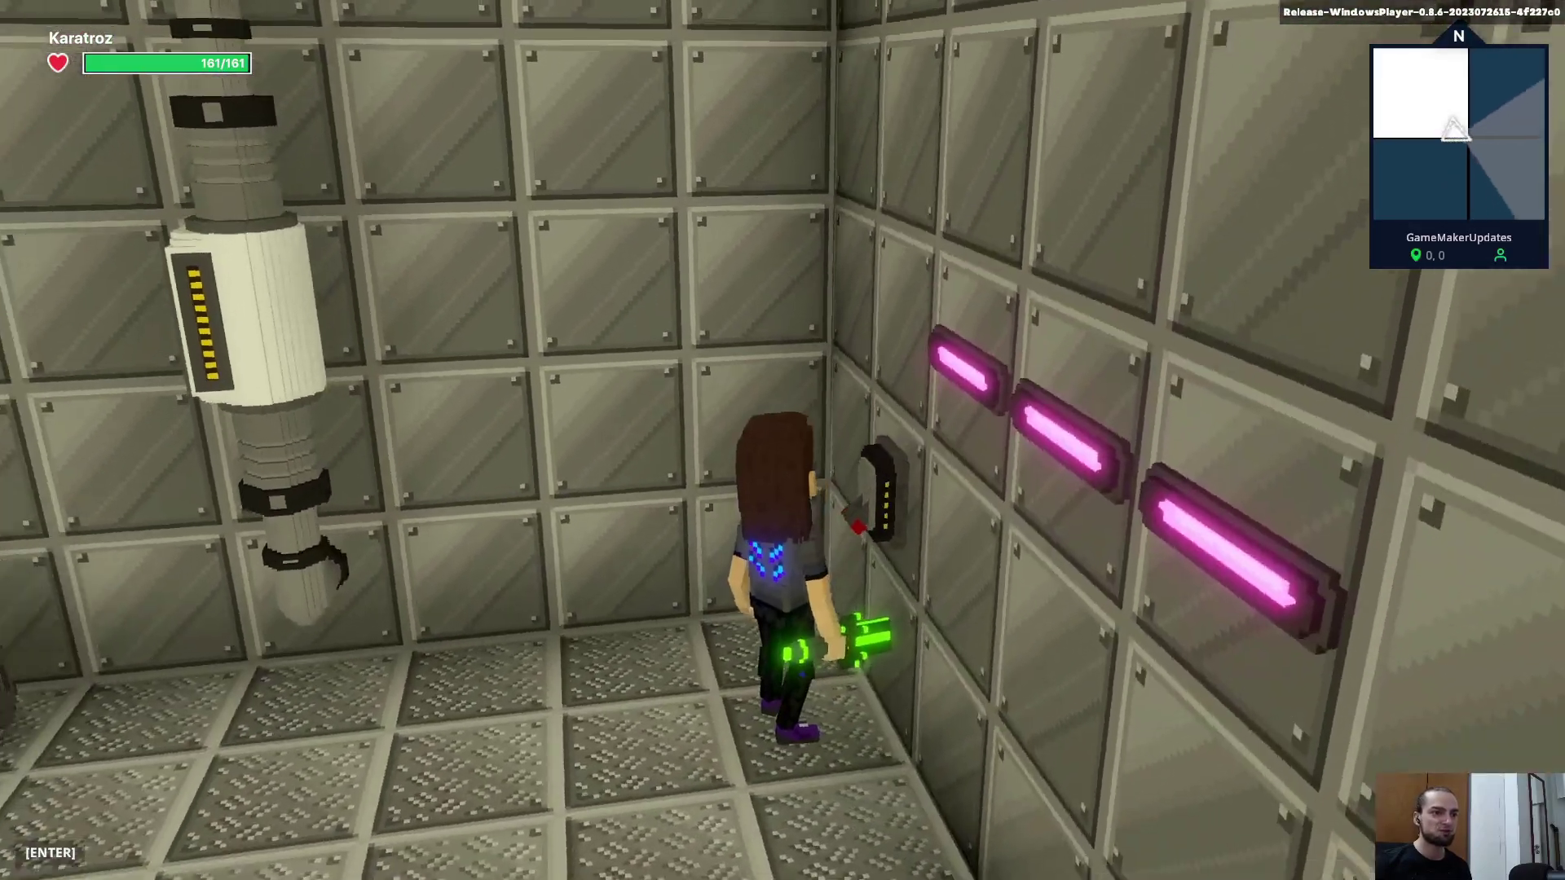
key("a")
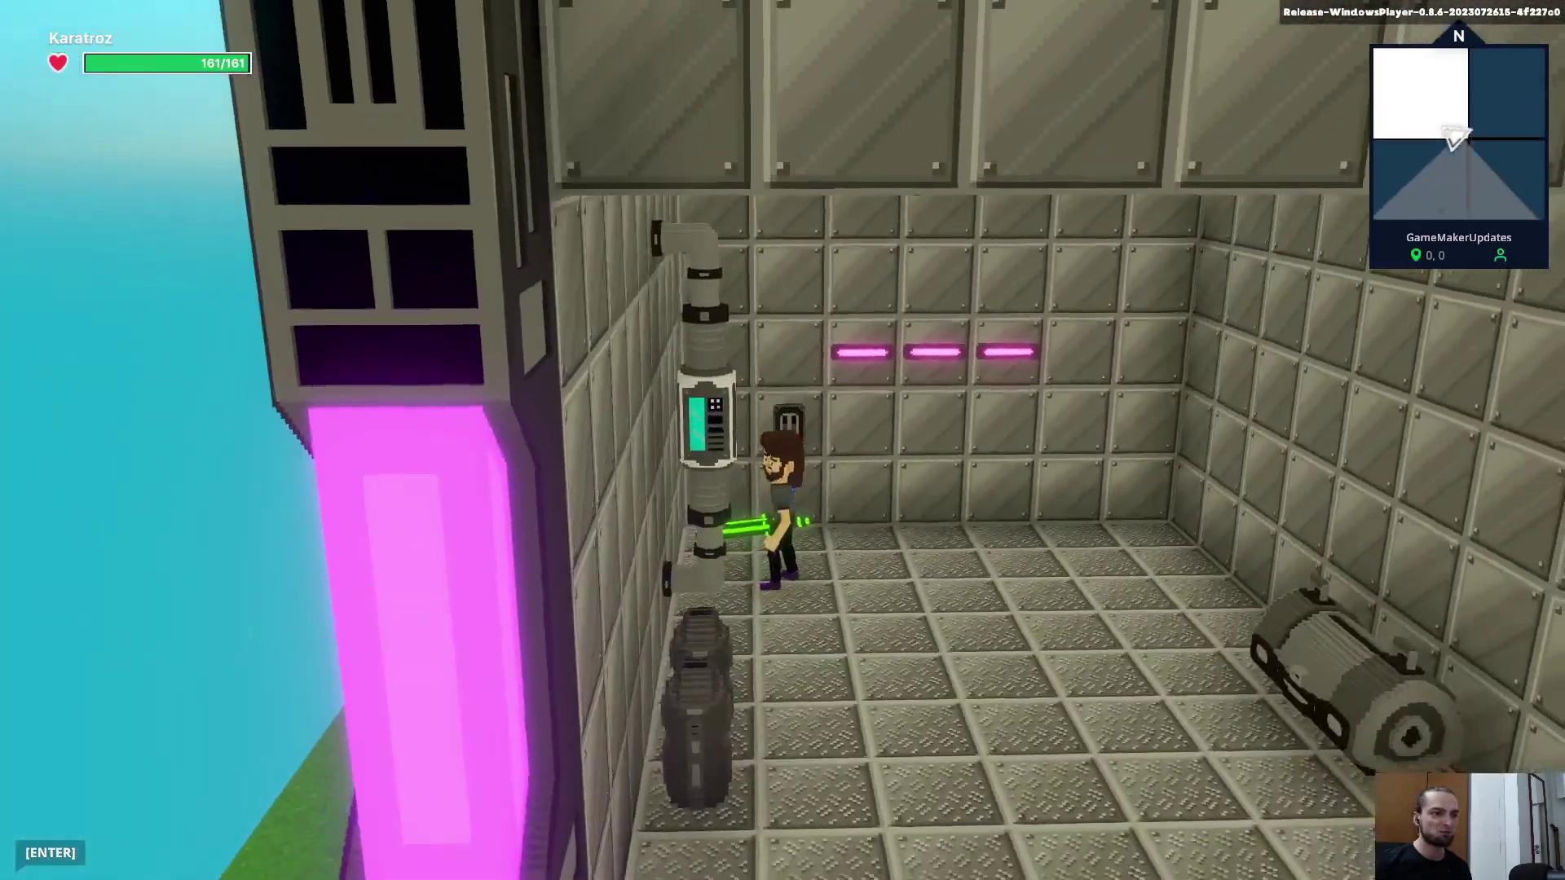
key("d")
key("f")
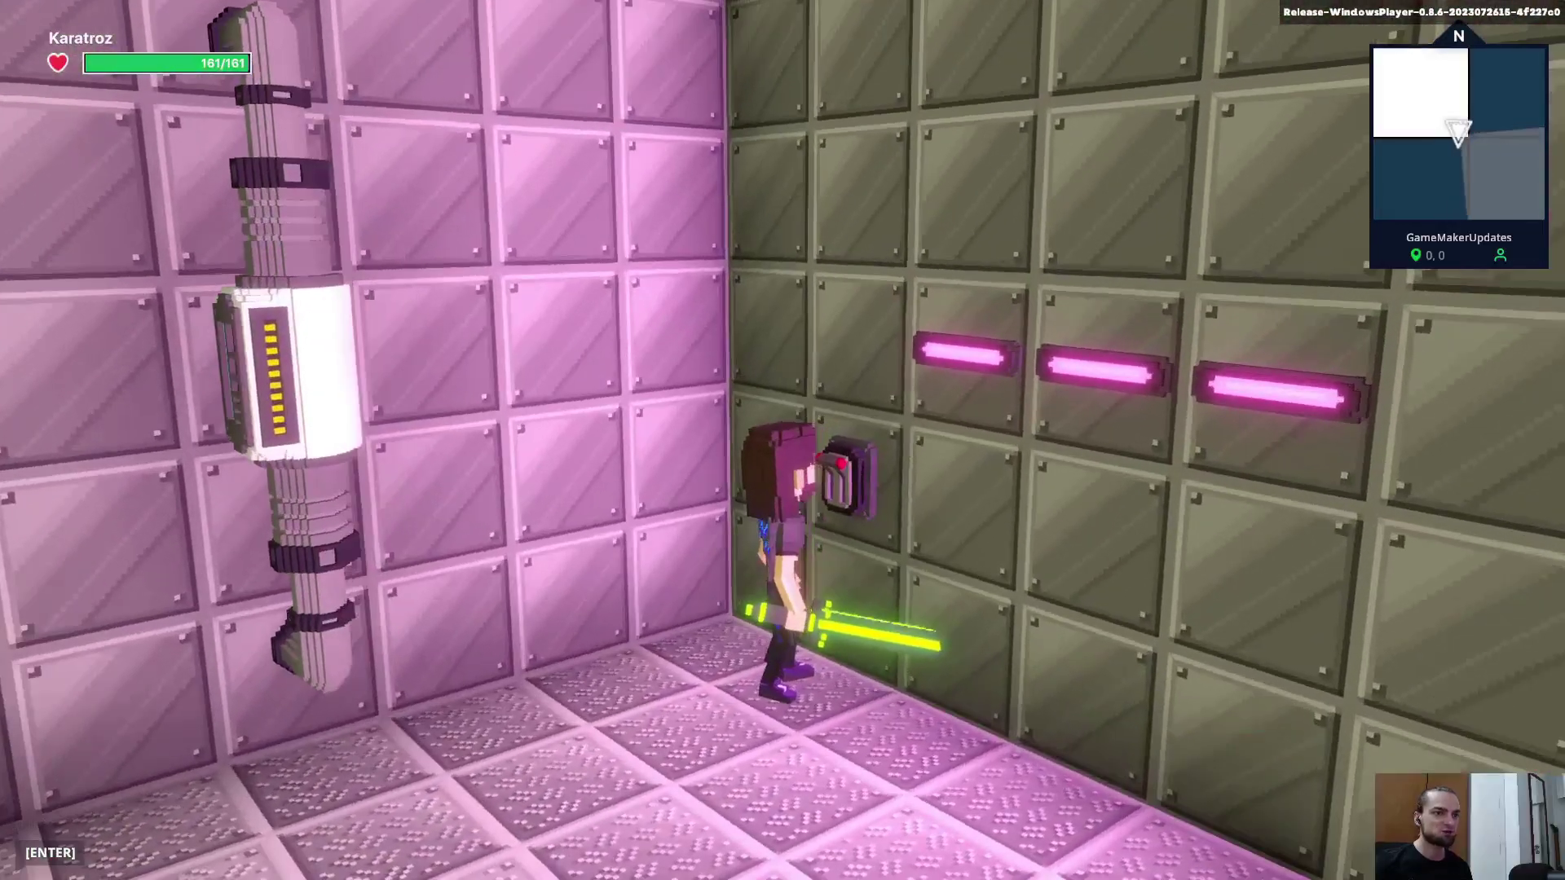
Toggle the sci-fi room's purple light repeatedly with the wall lever beside the neon strips
key("f")
key("f")
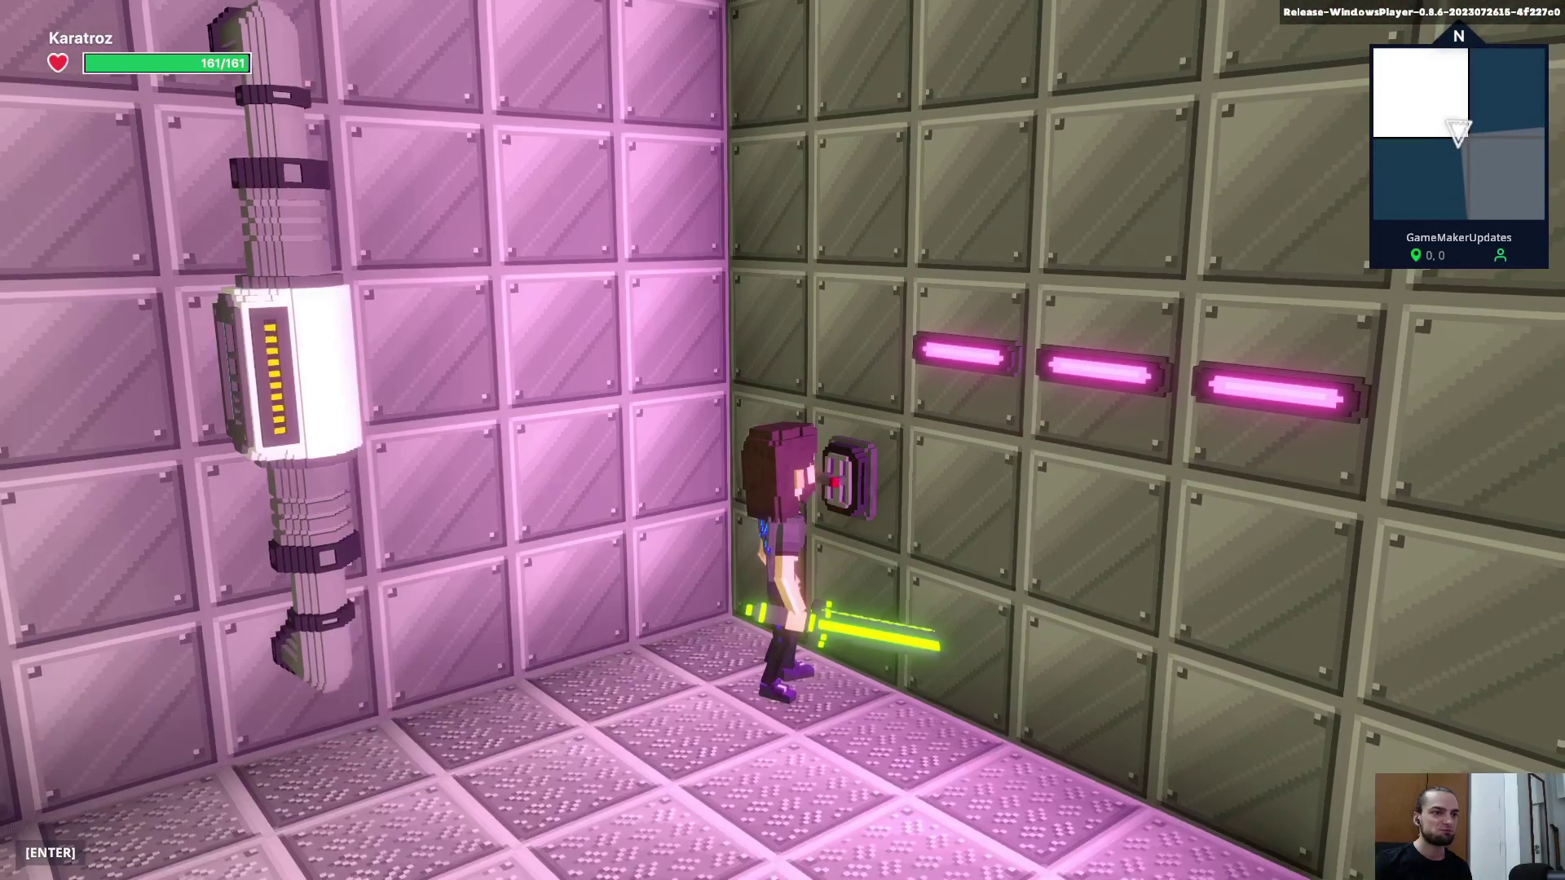
key("f")
Run the avatar out of the sci-fi room and across the grass towards the trees beside the castle
key("w")
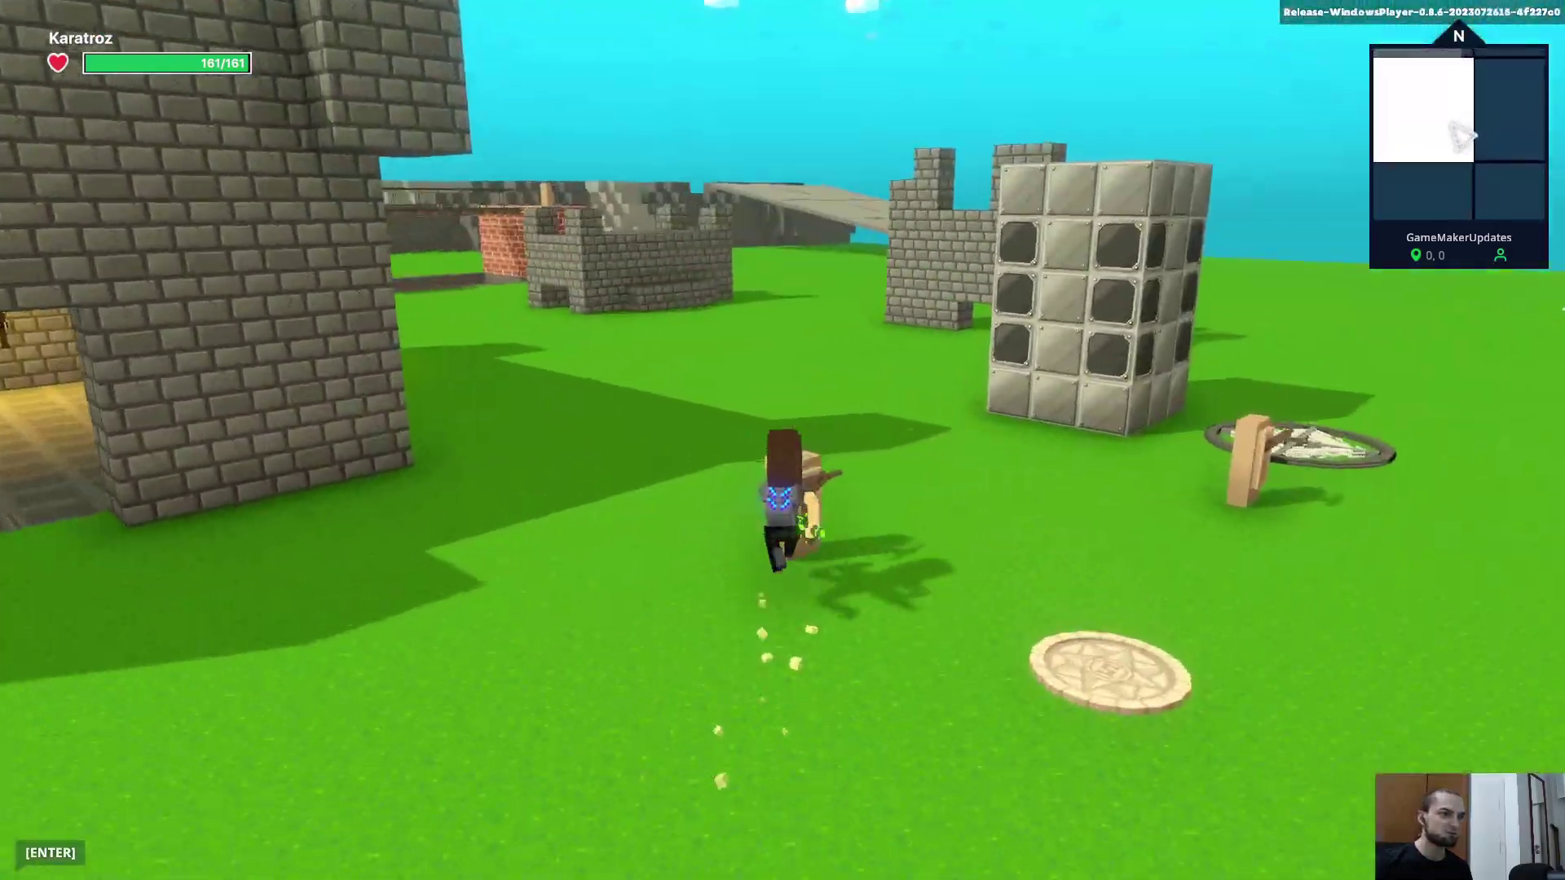
key("f")
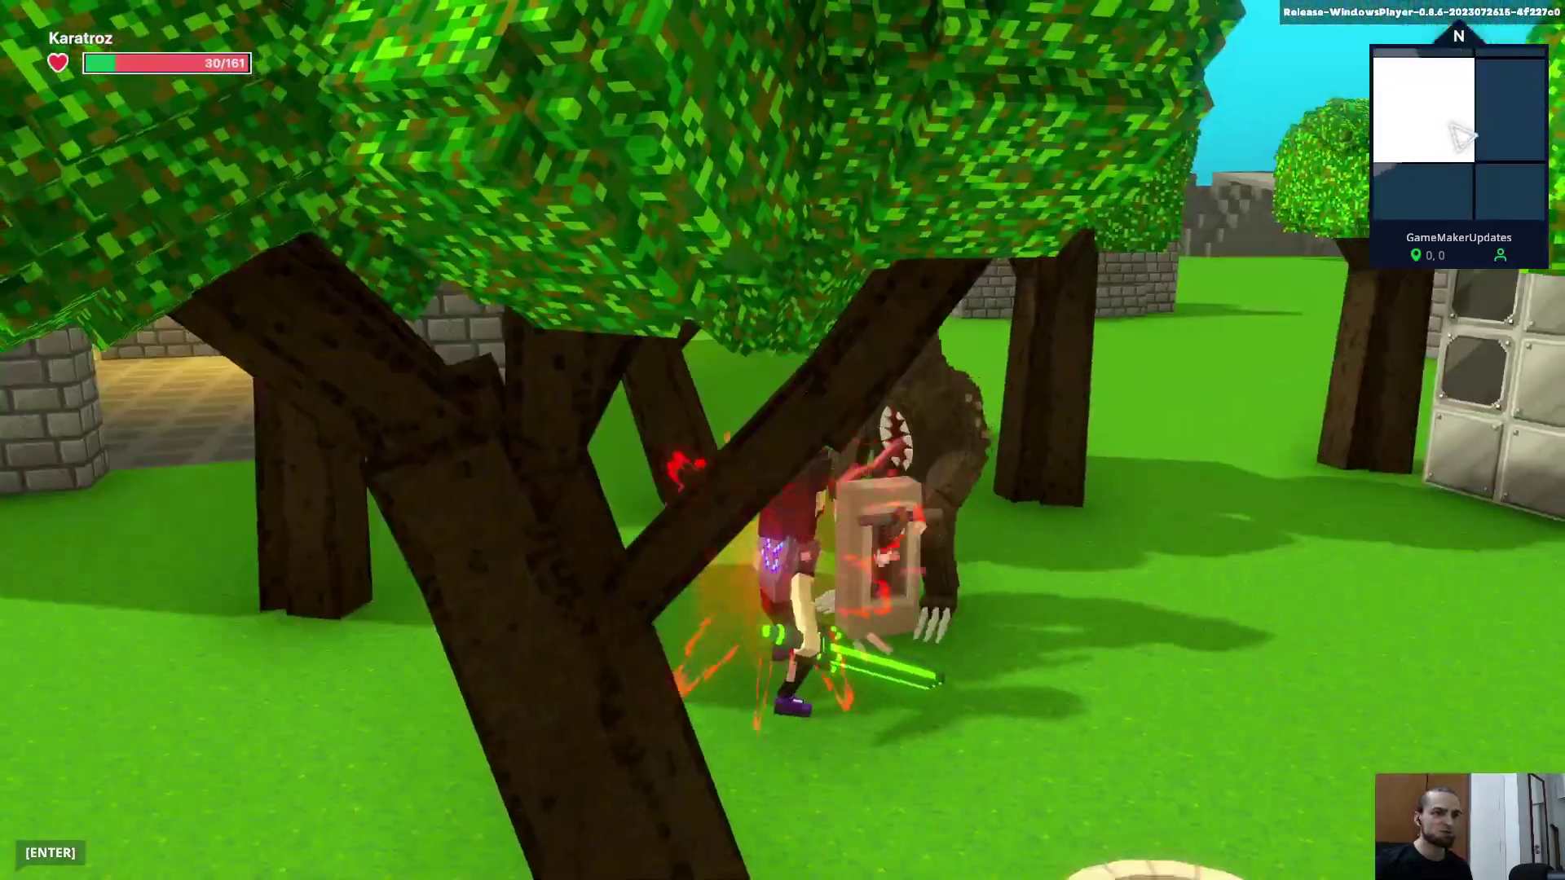
key("w")
key("w")
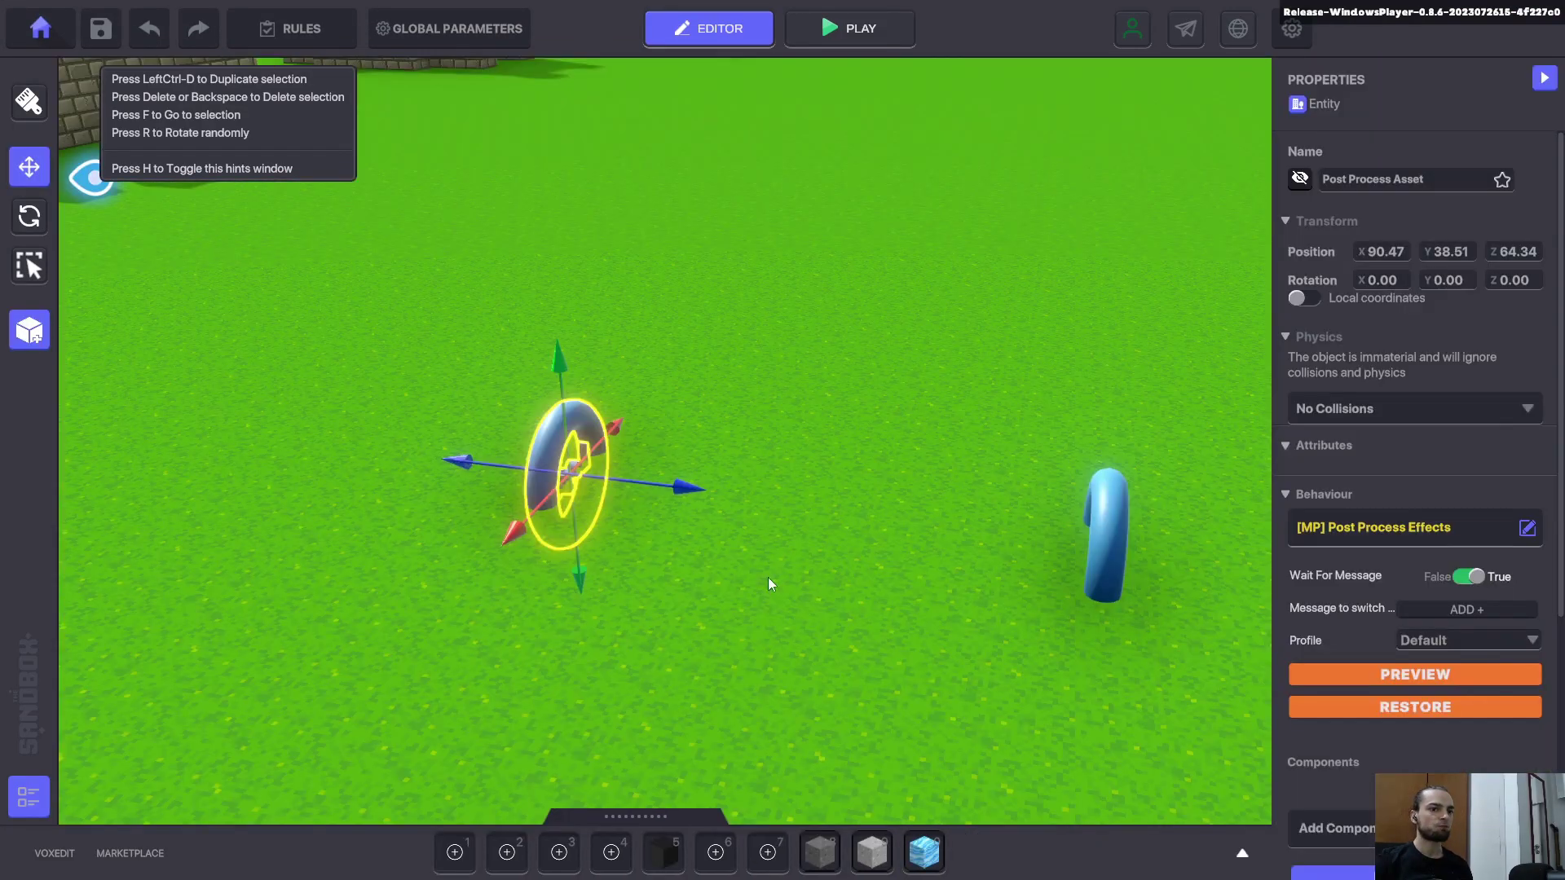
Add a switch-effects message entry to the Post Process Asset and leave it set to none
scroll(767, 577, "down", 2)
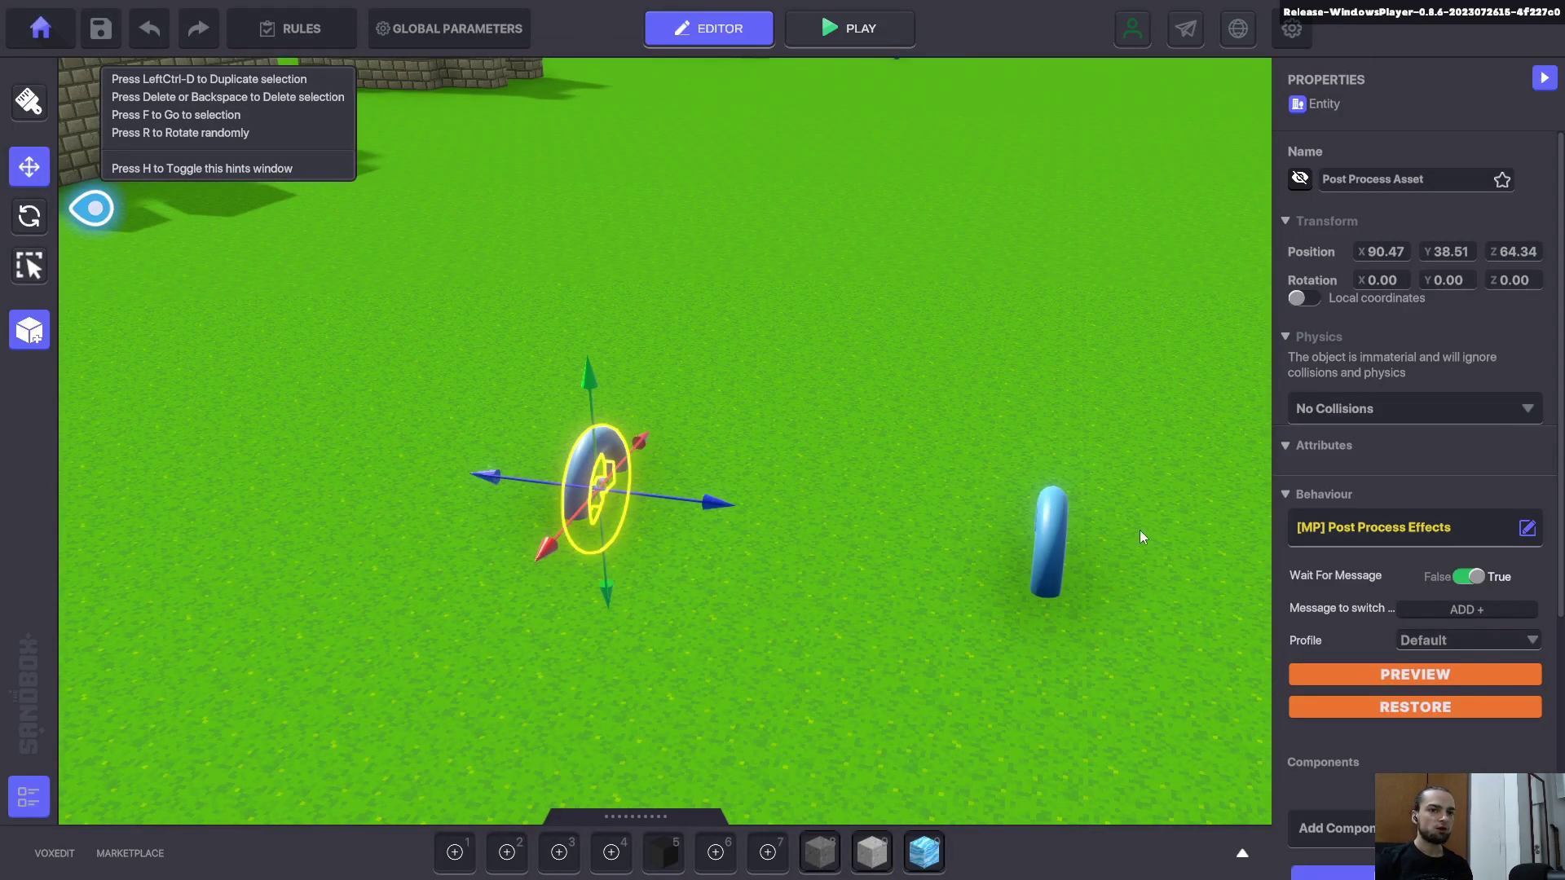
scroll(942, 388, "down", 2)
scroll(962, 406, "up", 2)
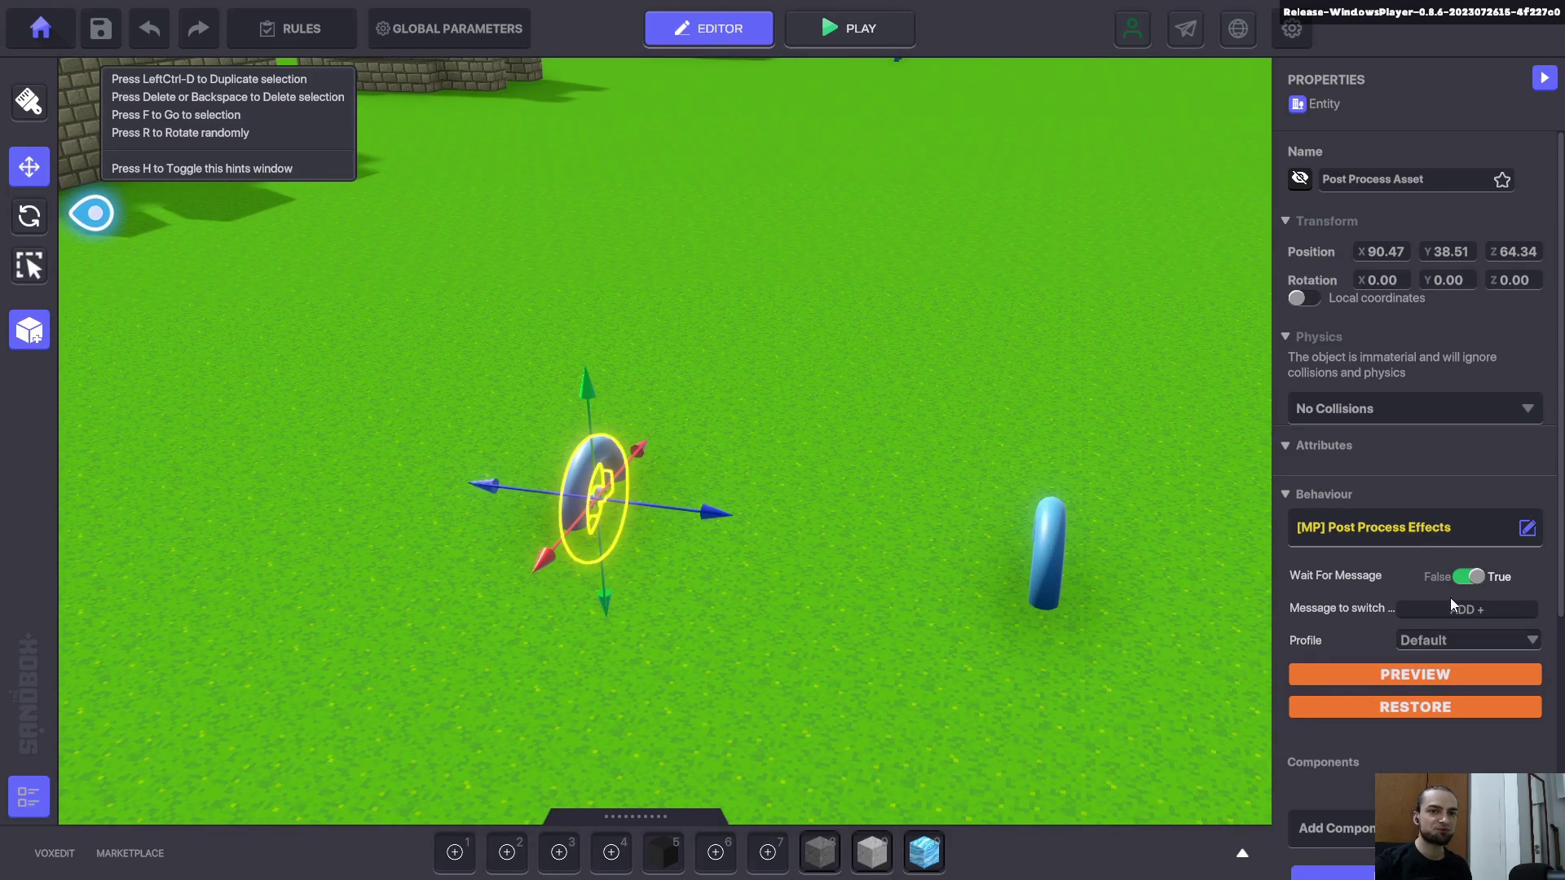
scroll(867, 501, "down", 2)
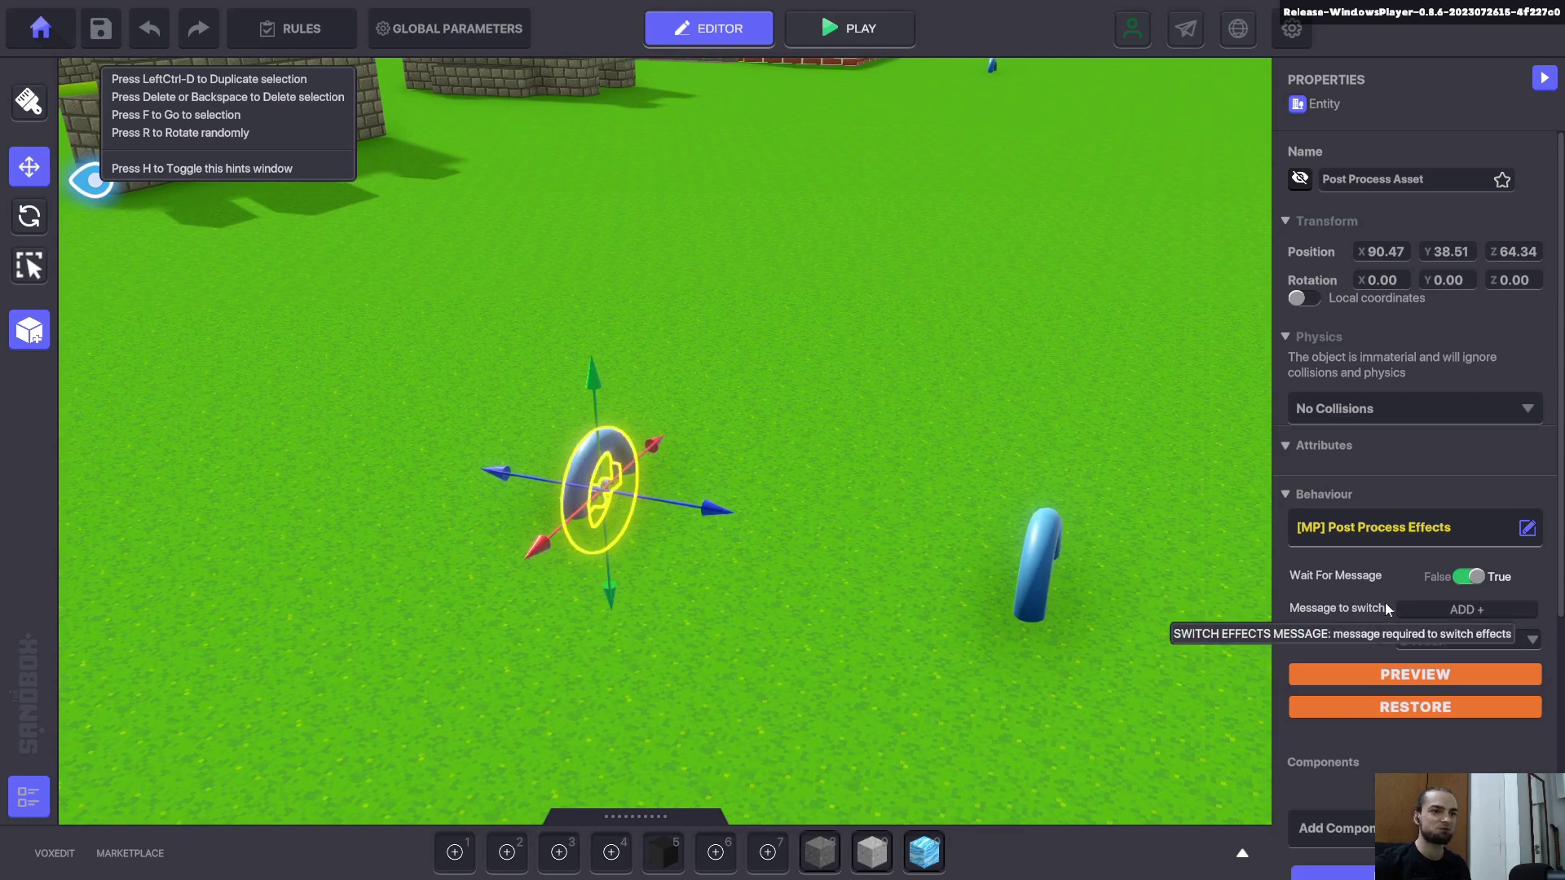
left_click(1461, 610)
left_click(1464, 607)
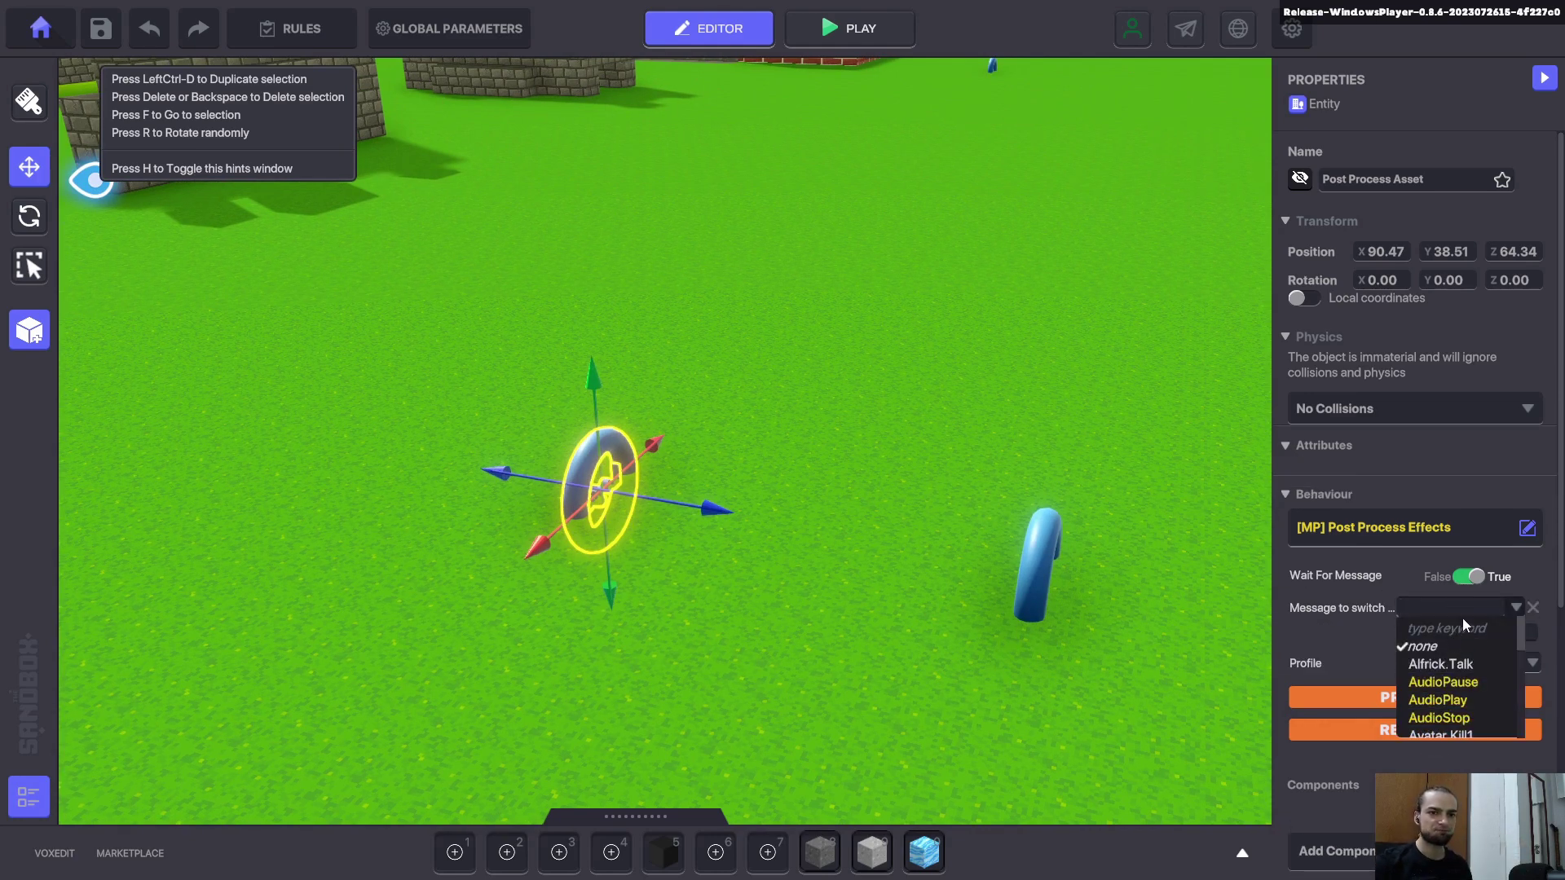
left_click(1441, 605)
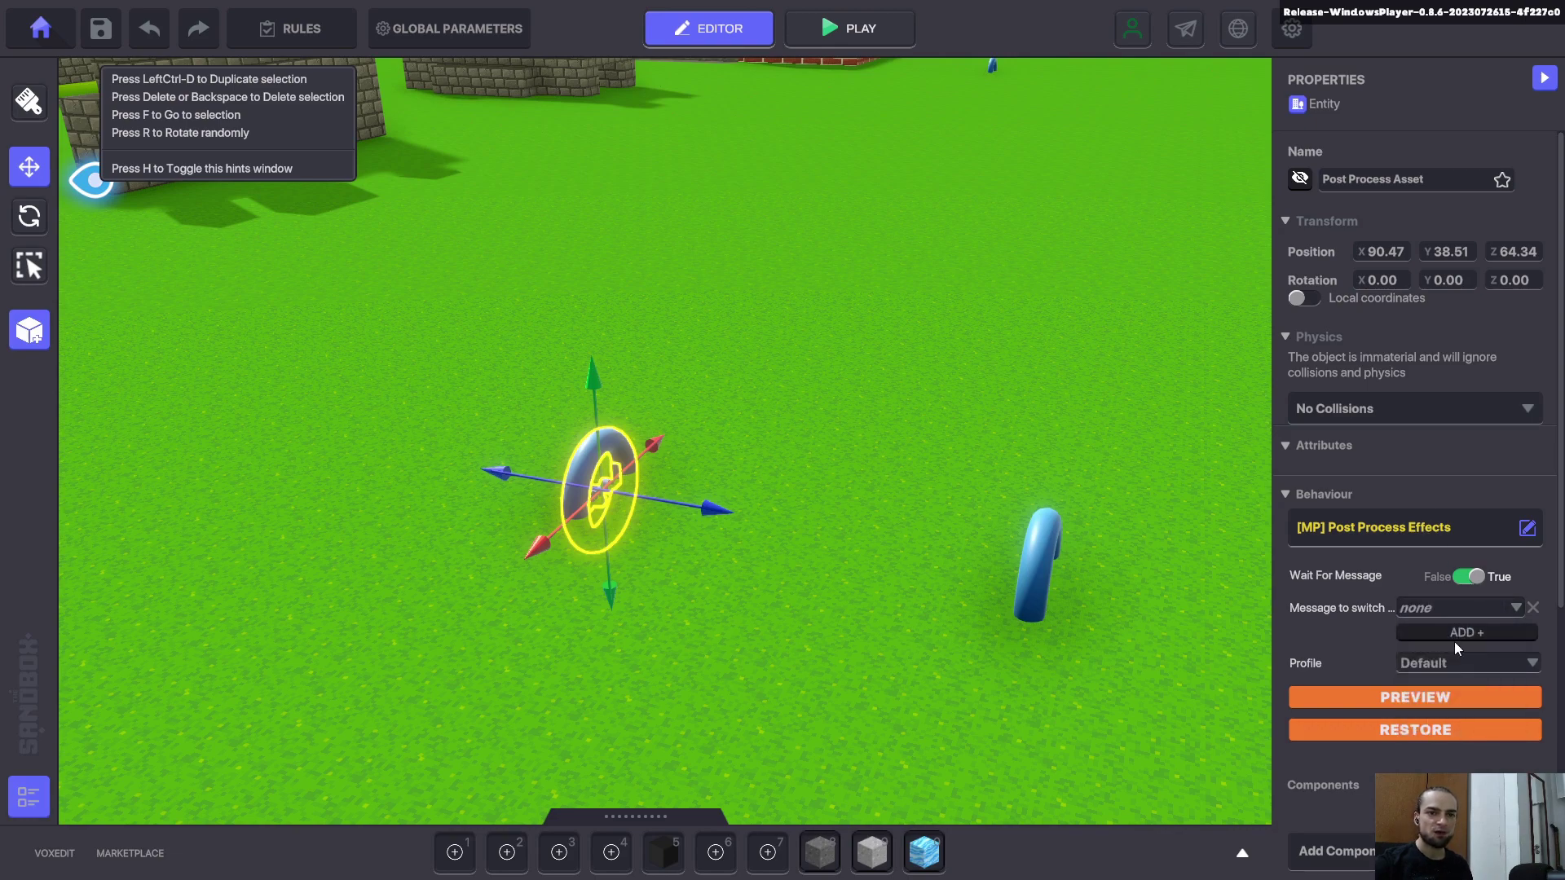
left_click(1438, 660)
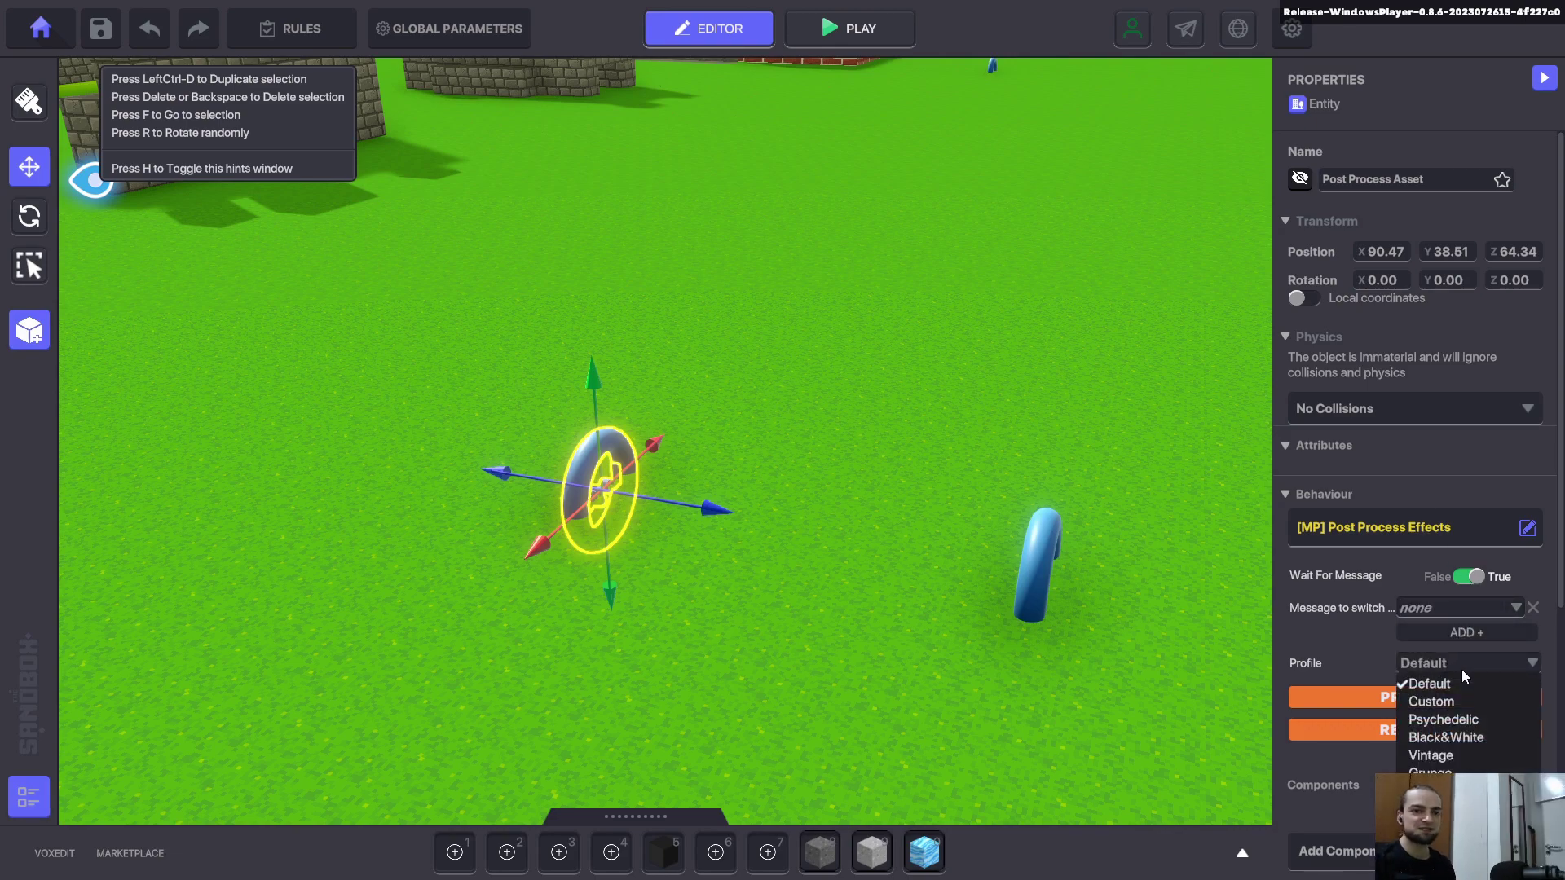
left_click(1440, 721)
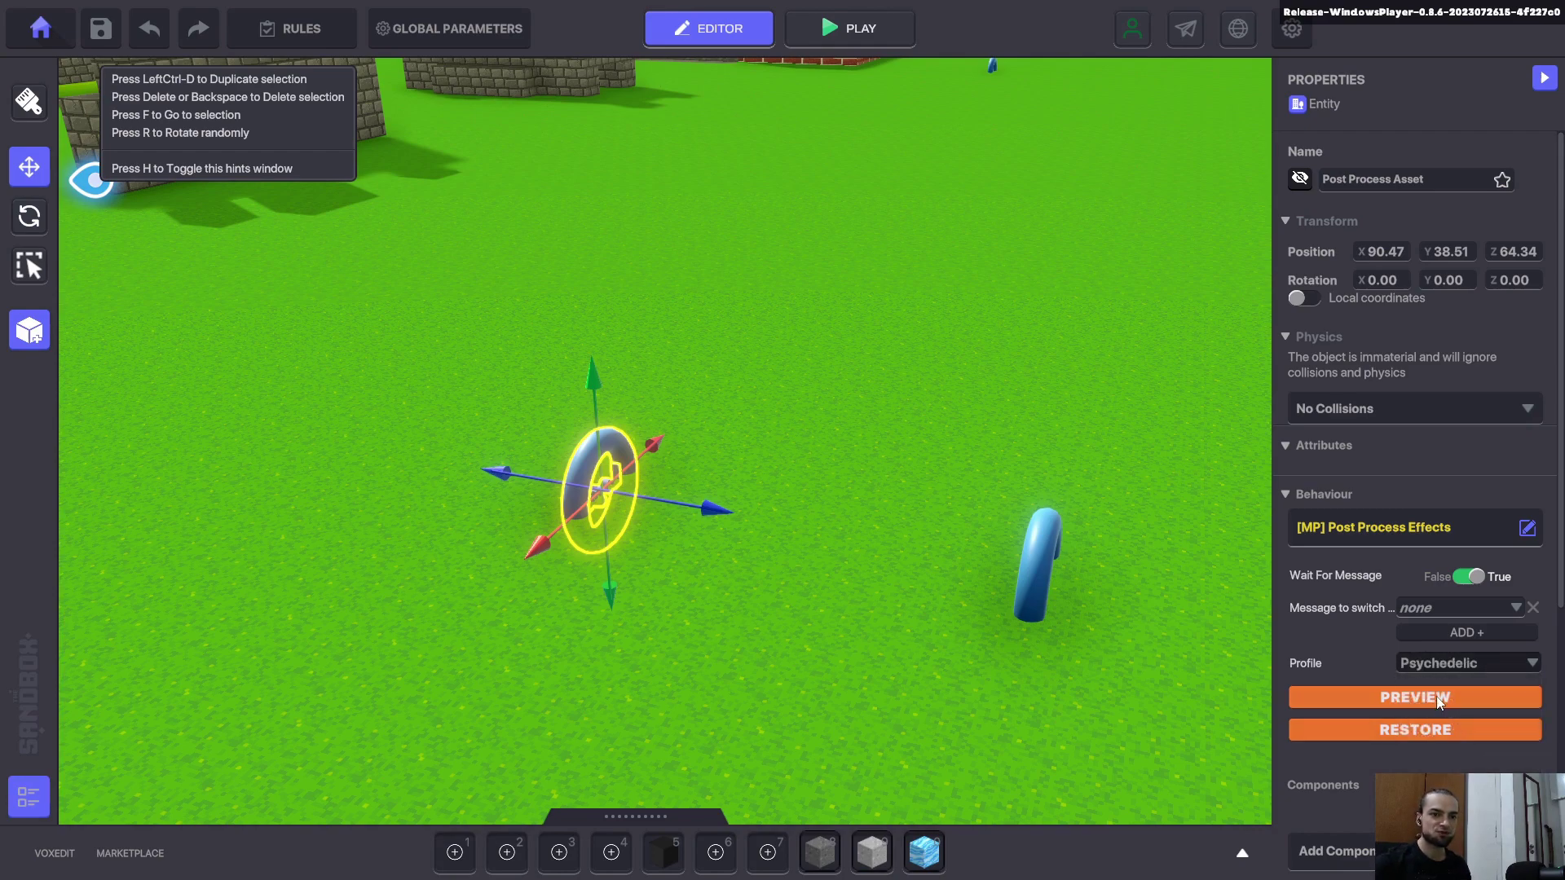
key("f")
mouse_move(744, 441)
right_mouse_down()
mouse_move(654, 422)
mouse_move(945, 422)
mouse_move(761, 441)
right_mouse_up()
key("f")
right_click_drag(775, 633, 628, 612)
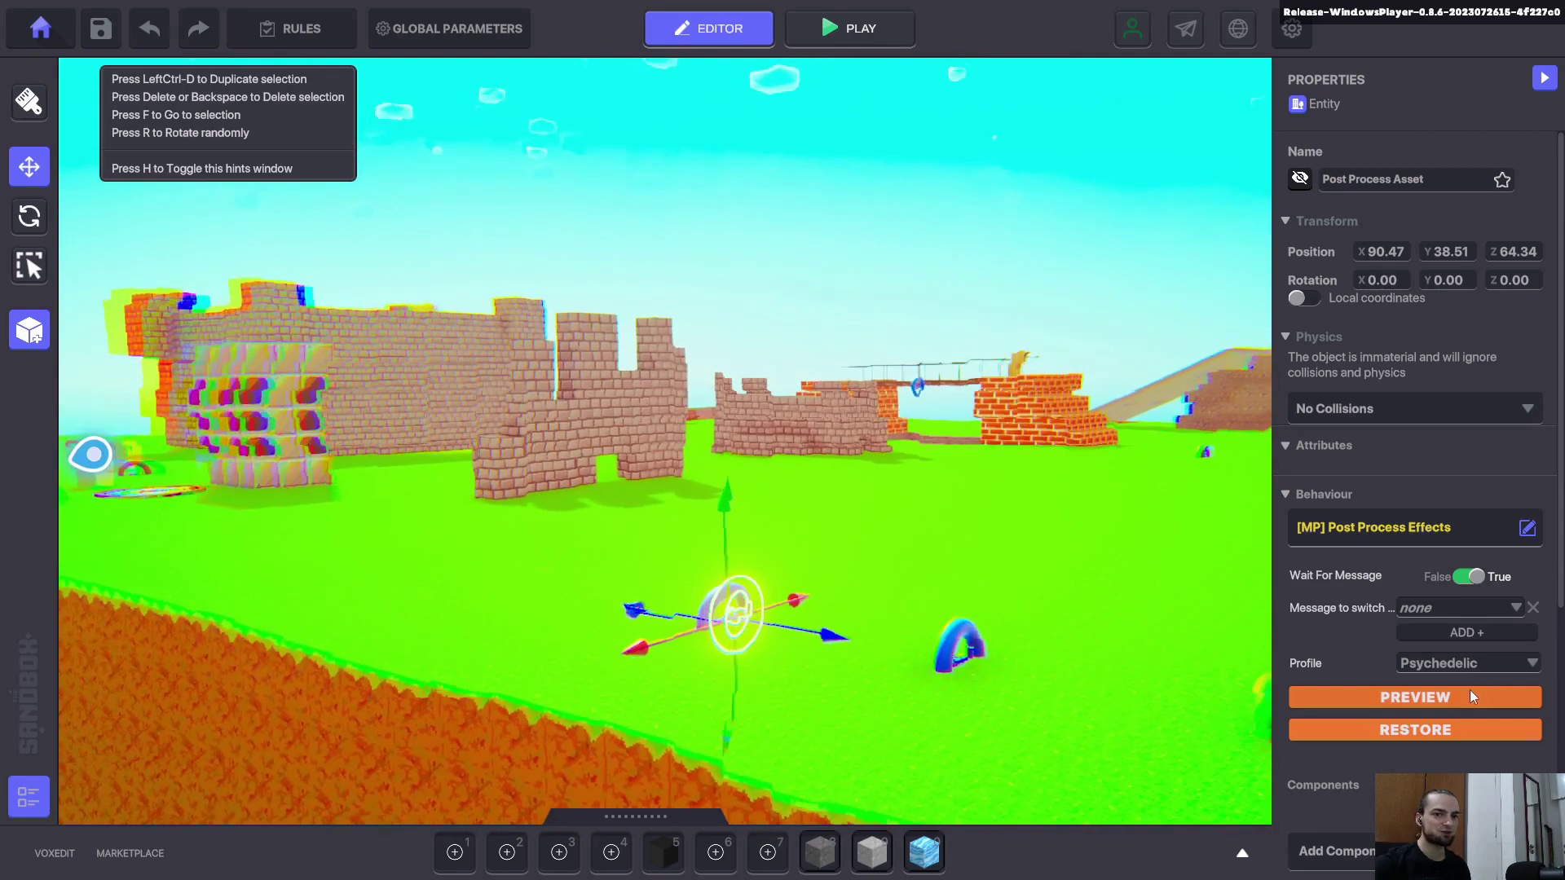
left_click(1454, 731)
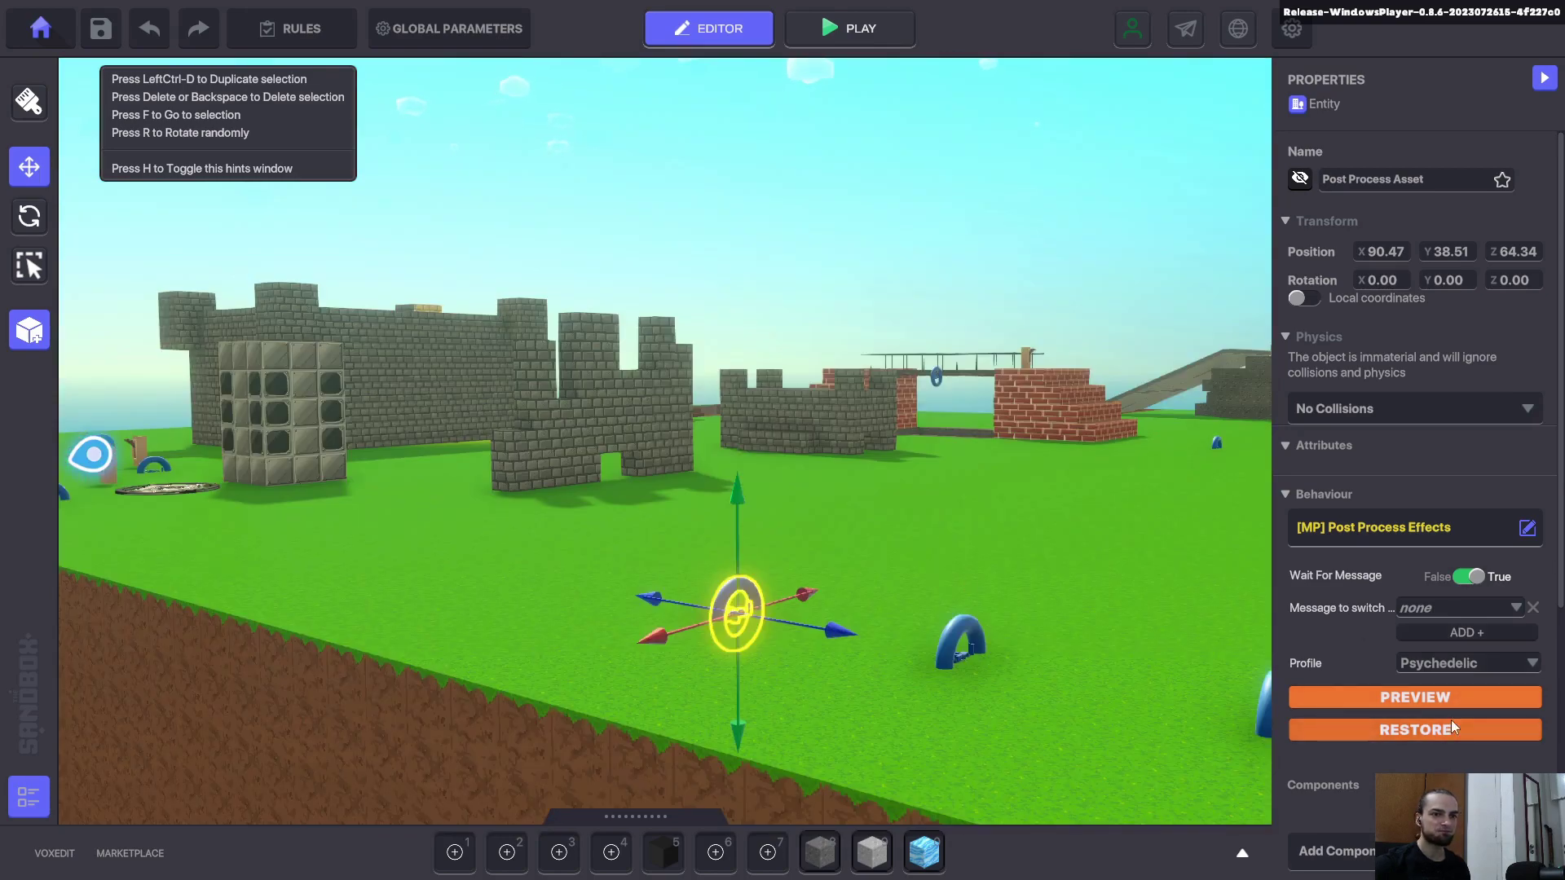
Select the Logic Light Asset on the castle torch and examine its point light settings, toggling the starting state off and on
right_click_drag(736, 533, 115, 398)
left_click(116, 398)
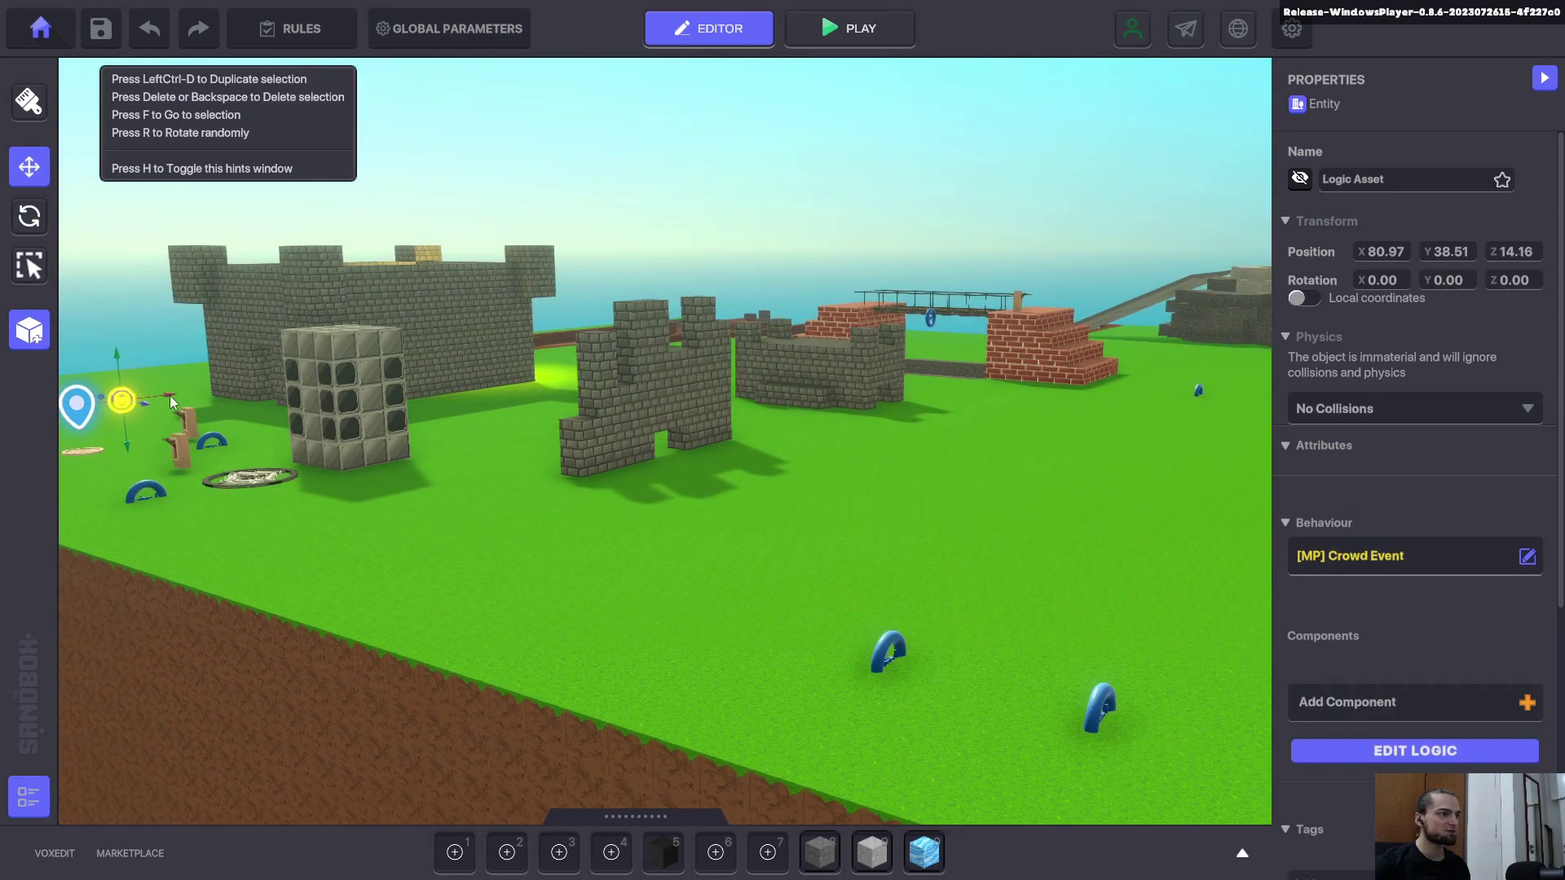
right_click_drag(252, 409, 793, 301)
key("w")
left_click(794, 304)
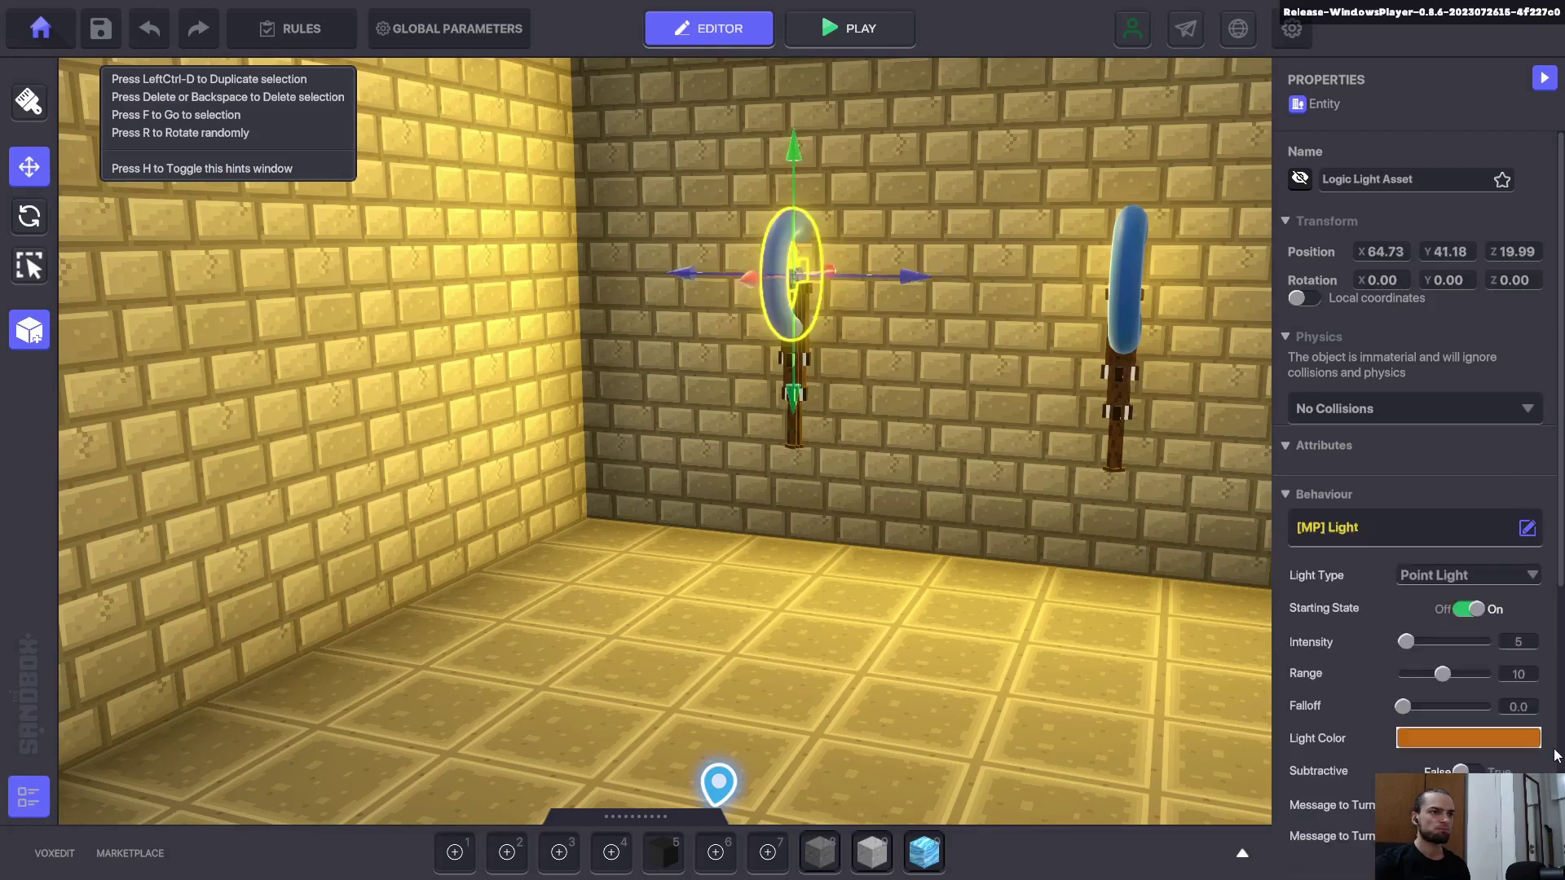
scroll(1477, 655, "down", 5)
scroll(1392, 505, "up", 3)
scroll(1392, 505, "up", 2)
right_click_drag(864, 339, 845, 355)
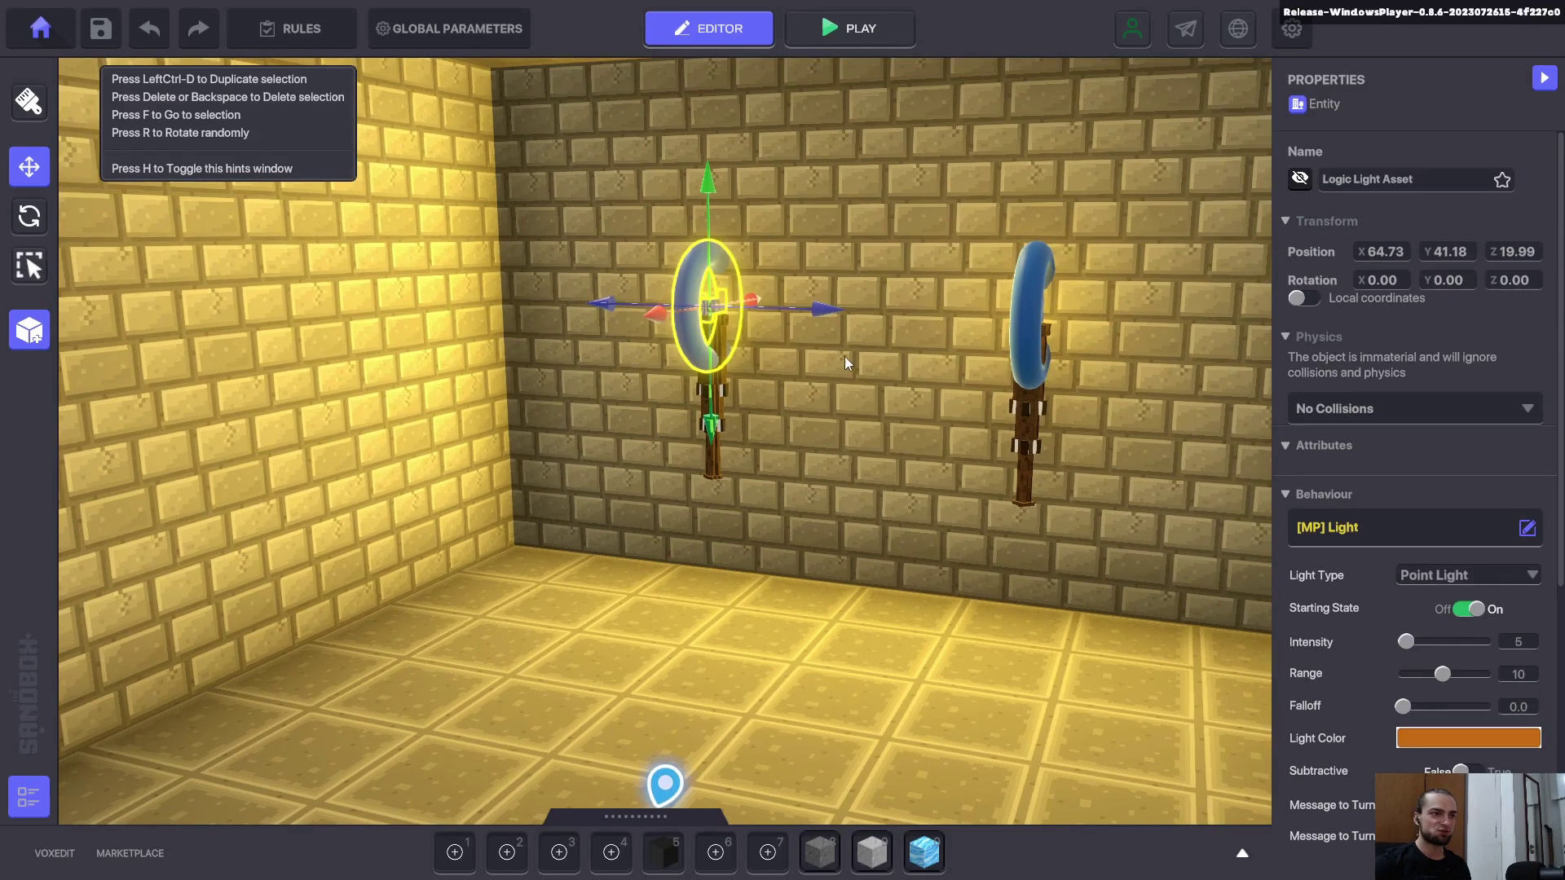
left_click(1467, 611)
left_click(1466, 610)
Reselect the Post Process Asset on the grass, preview its Psychedelic effect facing the sci-fi room and restore the normal look
scroll(702, 507, "down", 8)
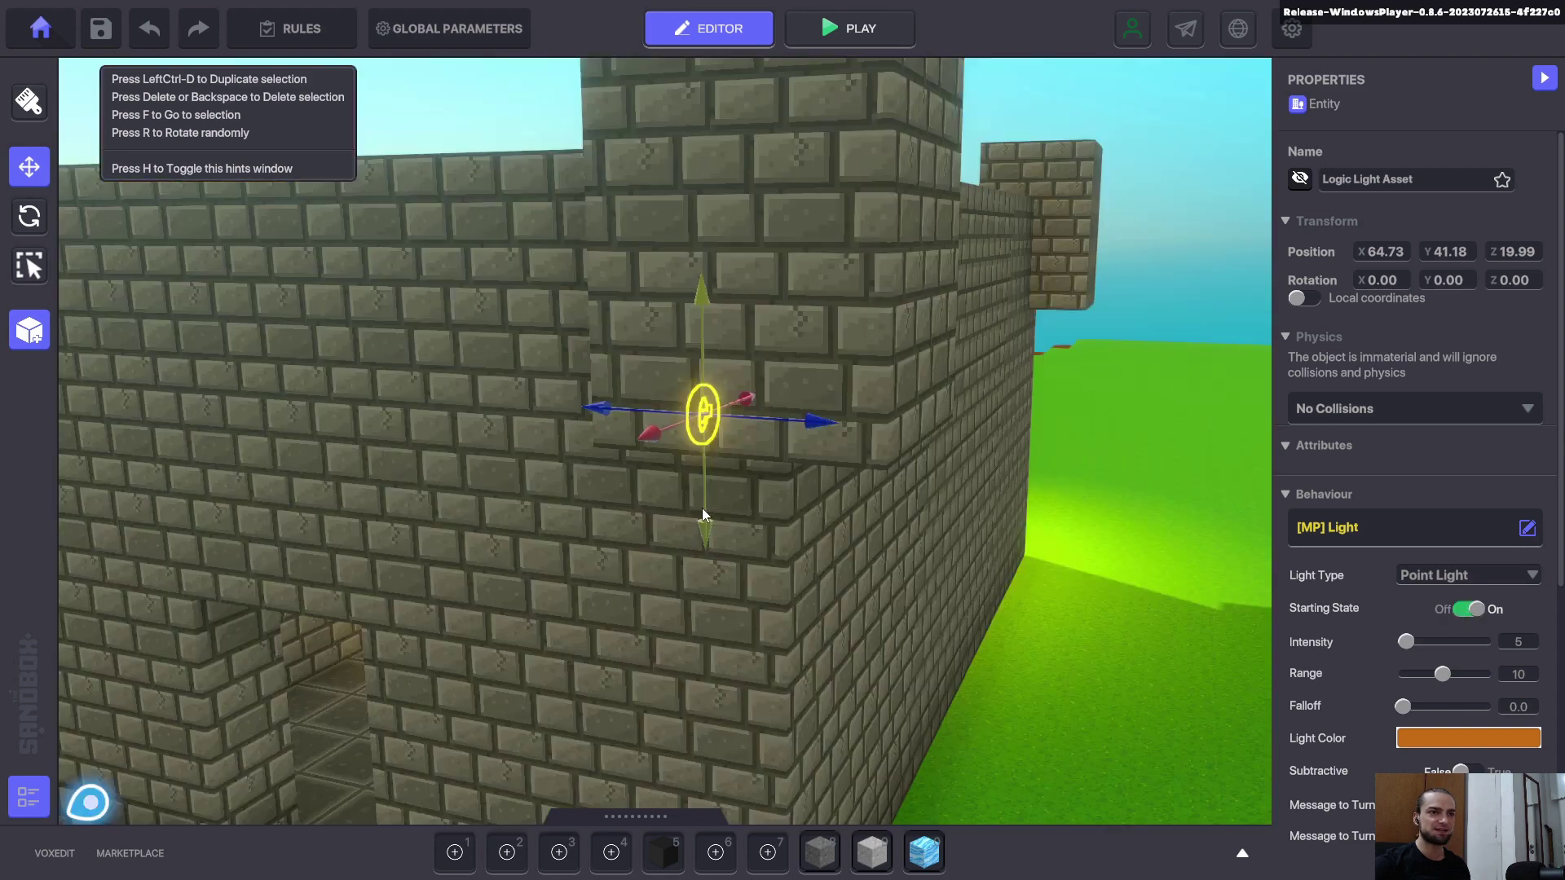
middle_click_drag(1247, 644, 931, 505)
middle_click_drag(449, 558, 978, 623)
scroll(613, 605, "up", 4)
left_click(610, 605)
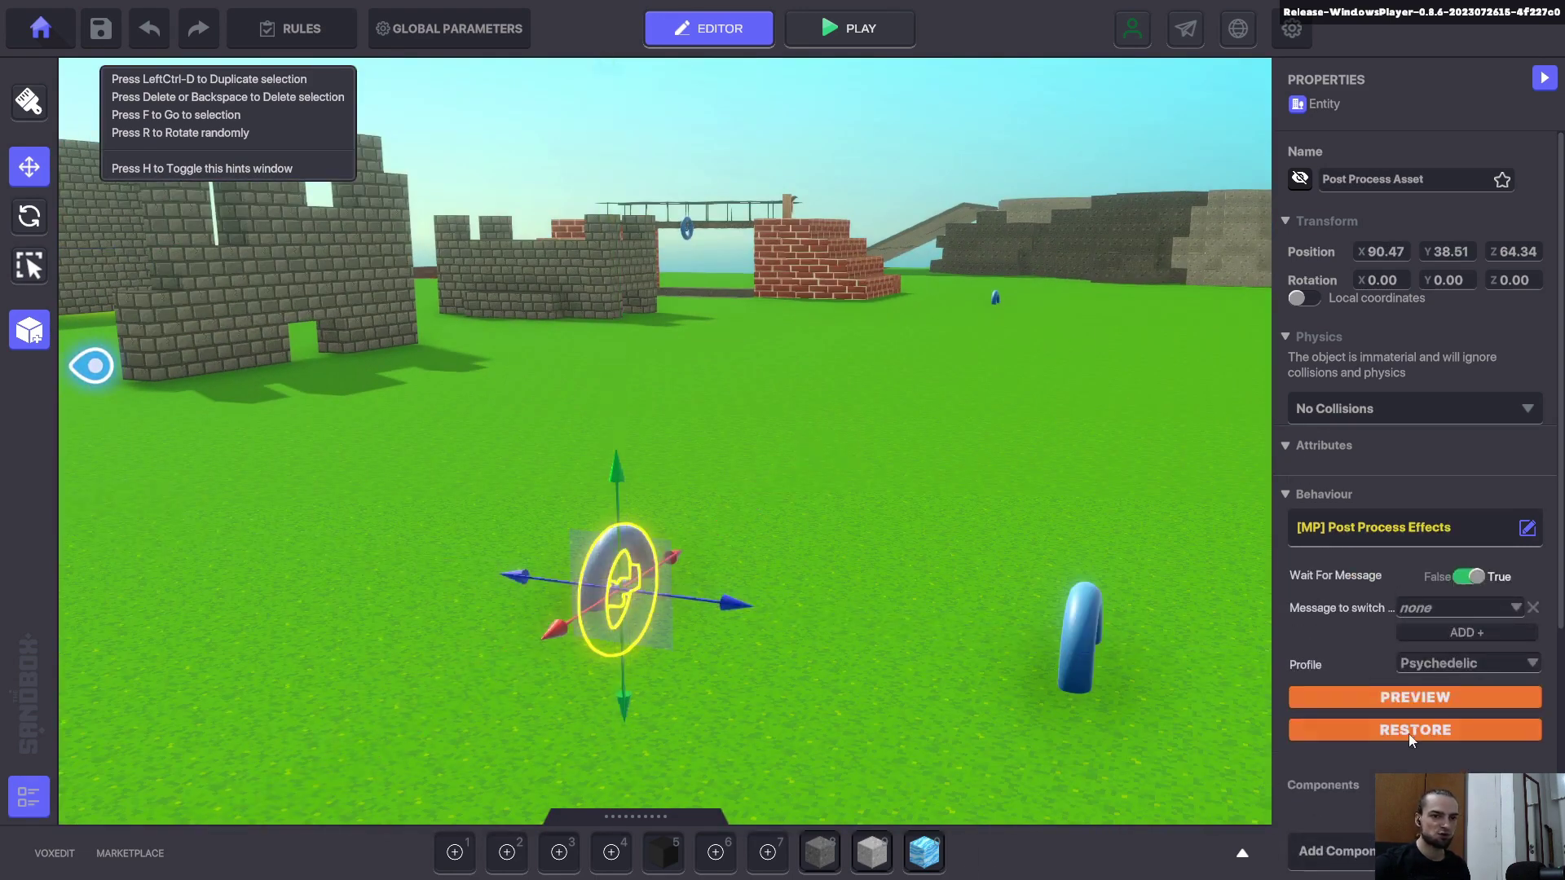
right_click_drag(864, 522, 682, 569)
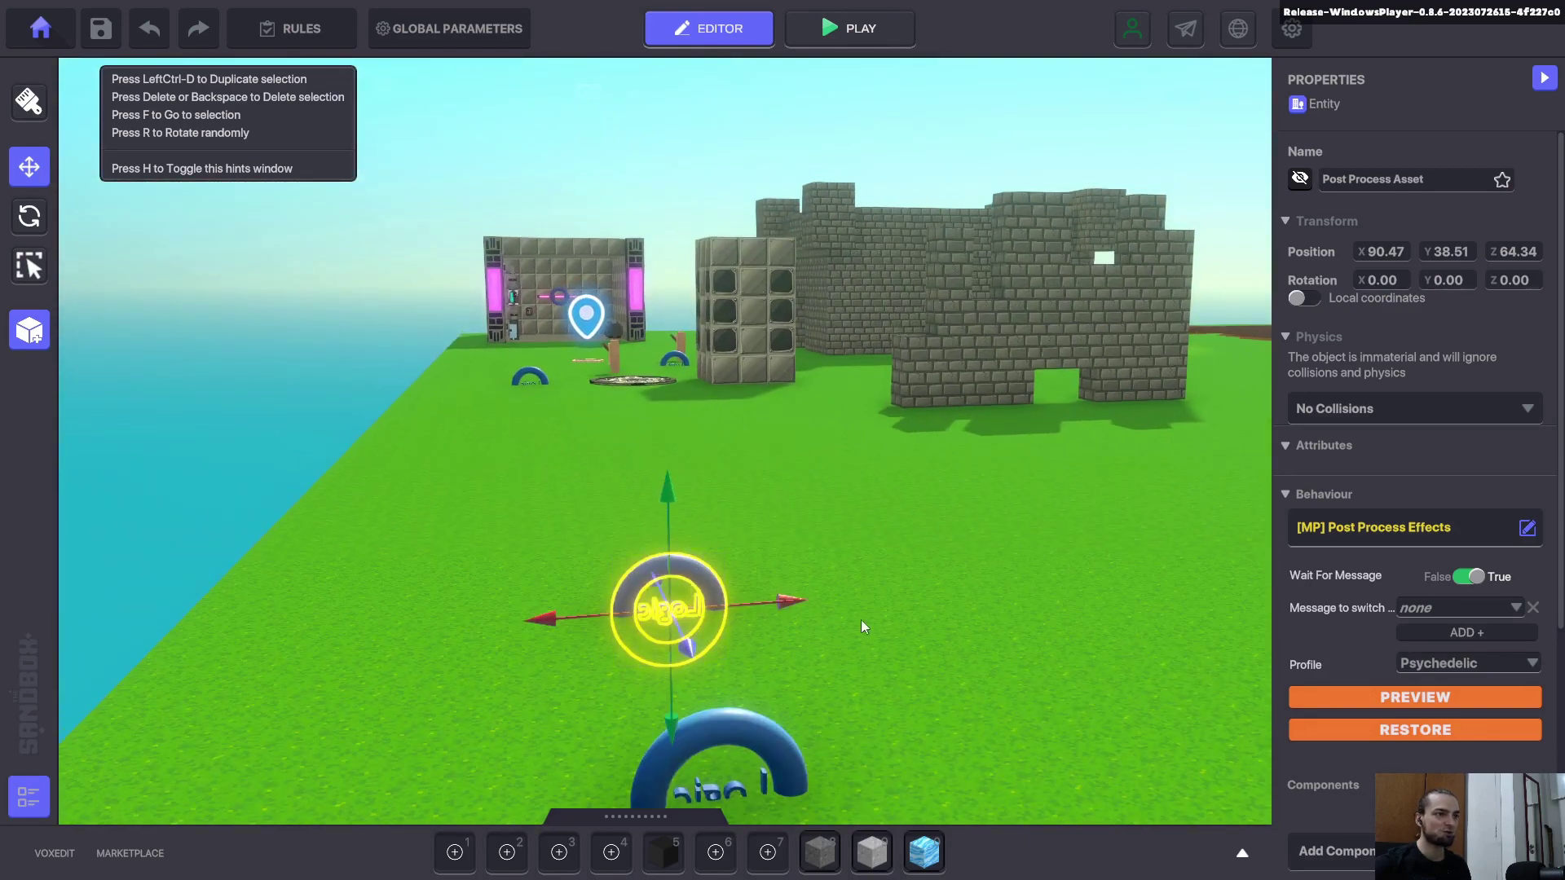
left_click(1373, 697)
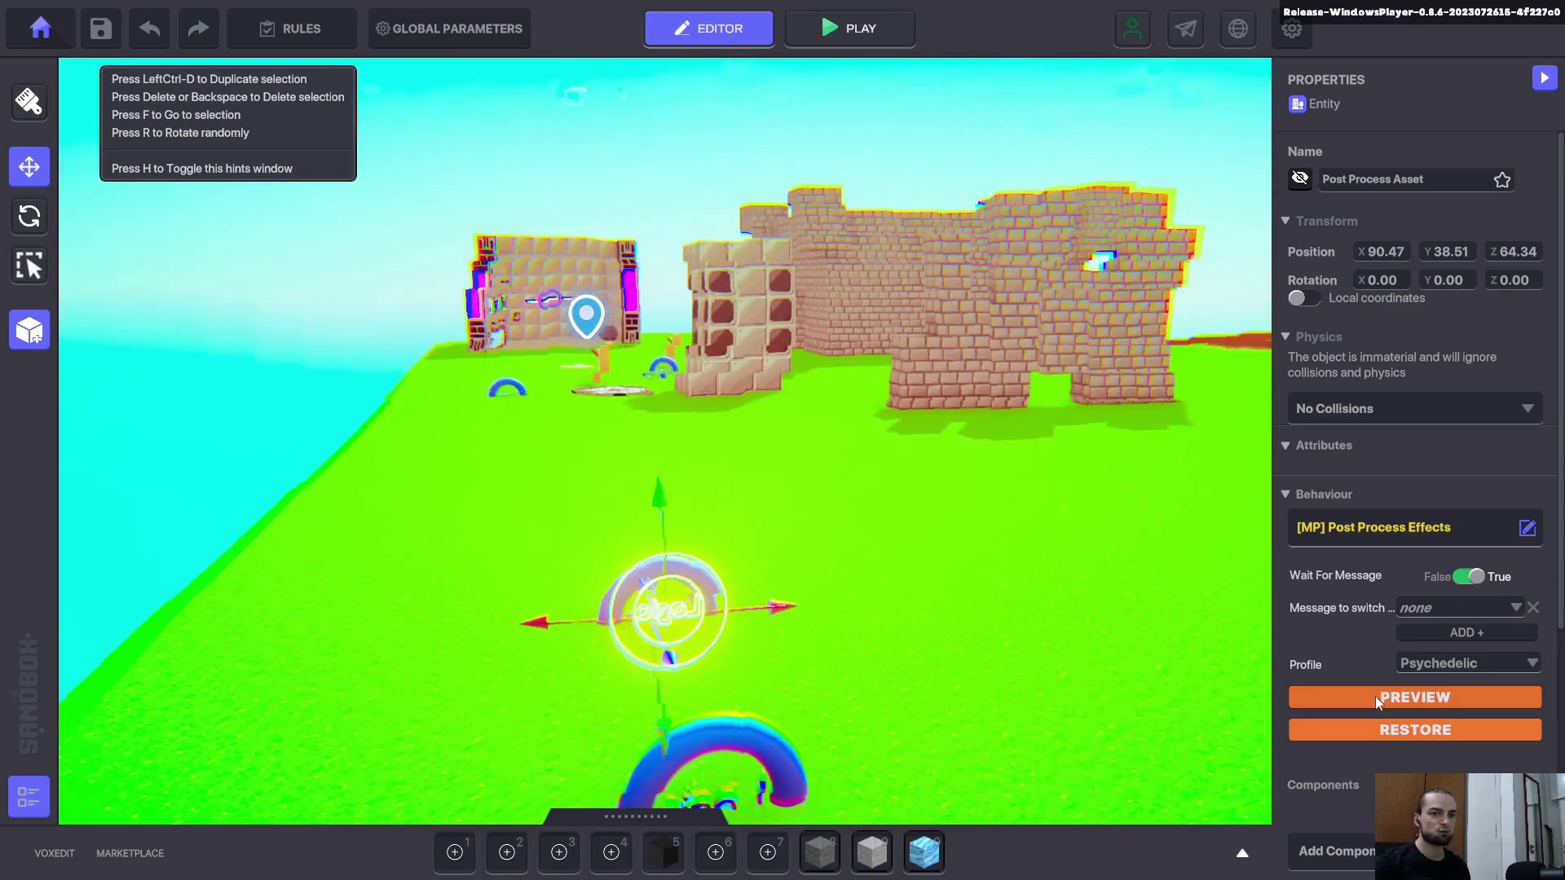
left_click(1438, 734)
left_click(1430, 658)
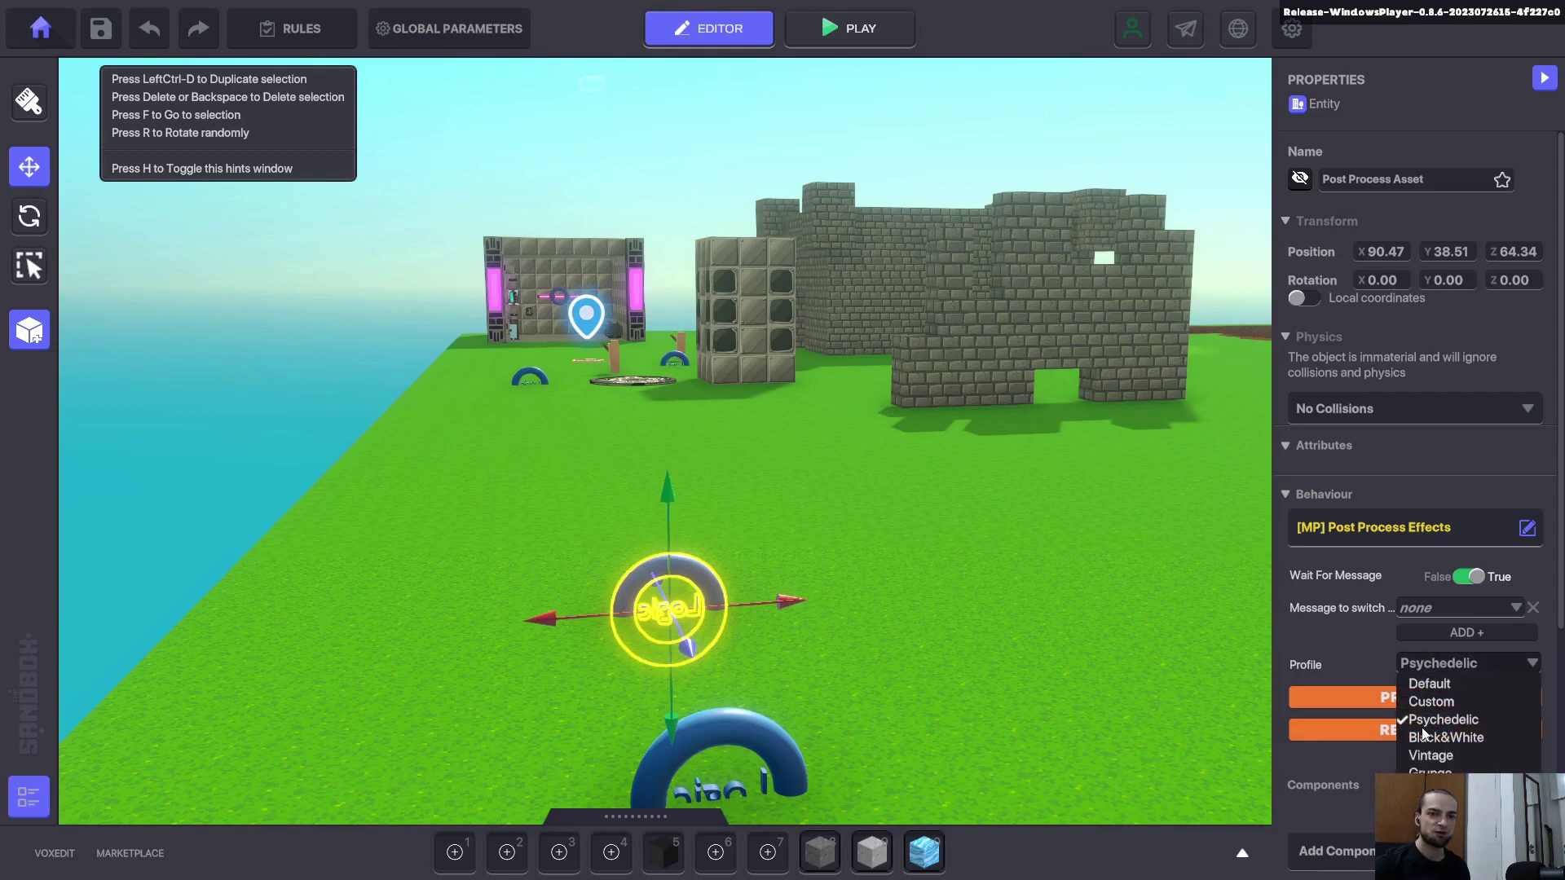
left_click(1424, 735)
left_click(1425, 700)
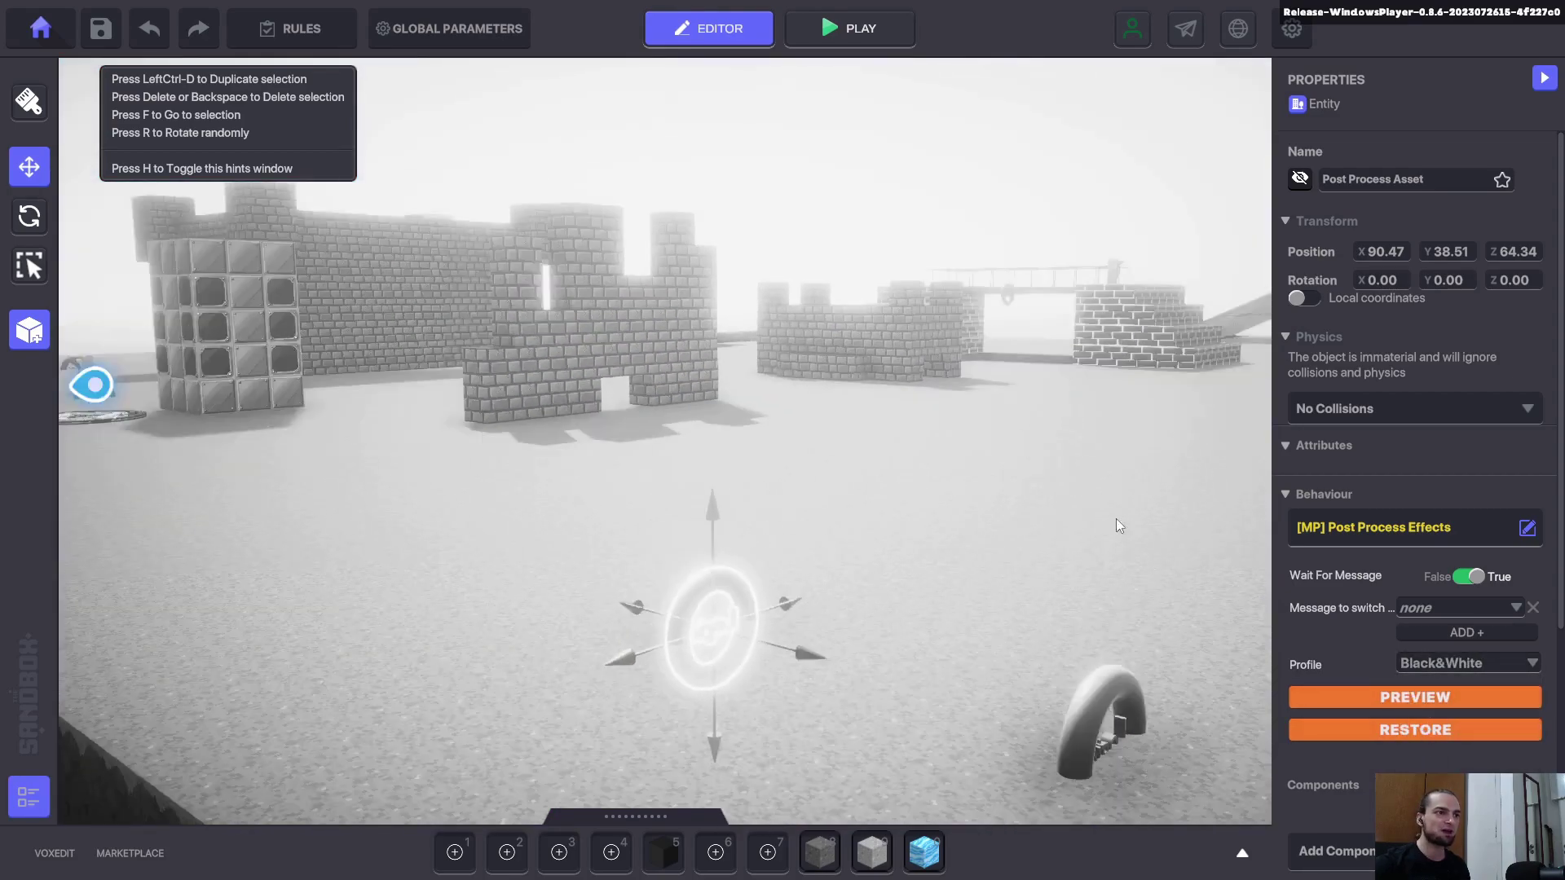